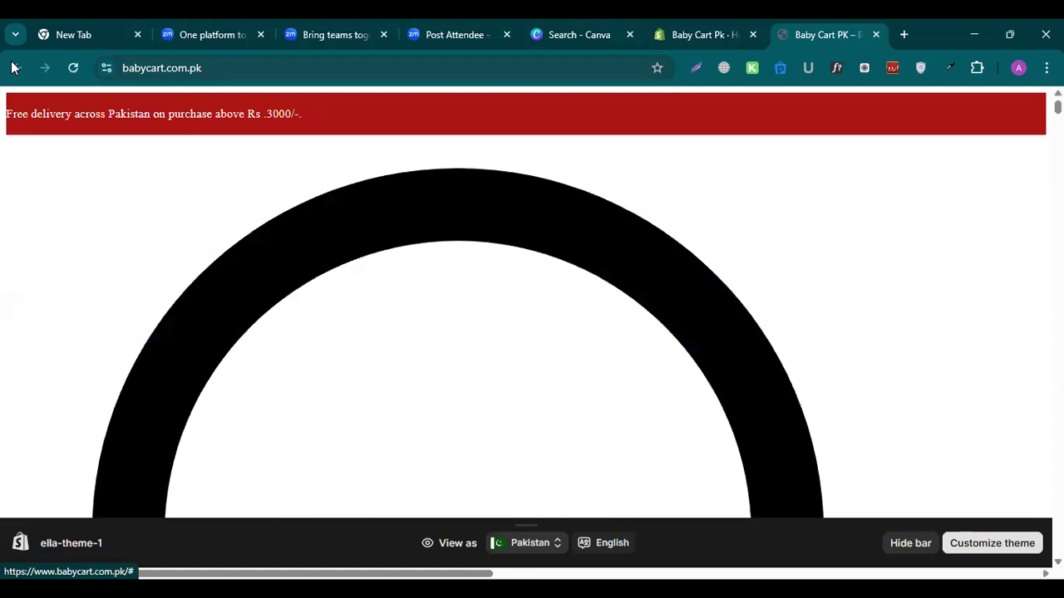
# - Switch to the Shopify admin and open the Online Store themes page
pyautogui.click(667, 26)
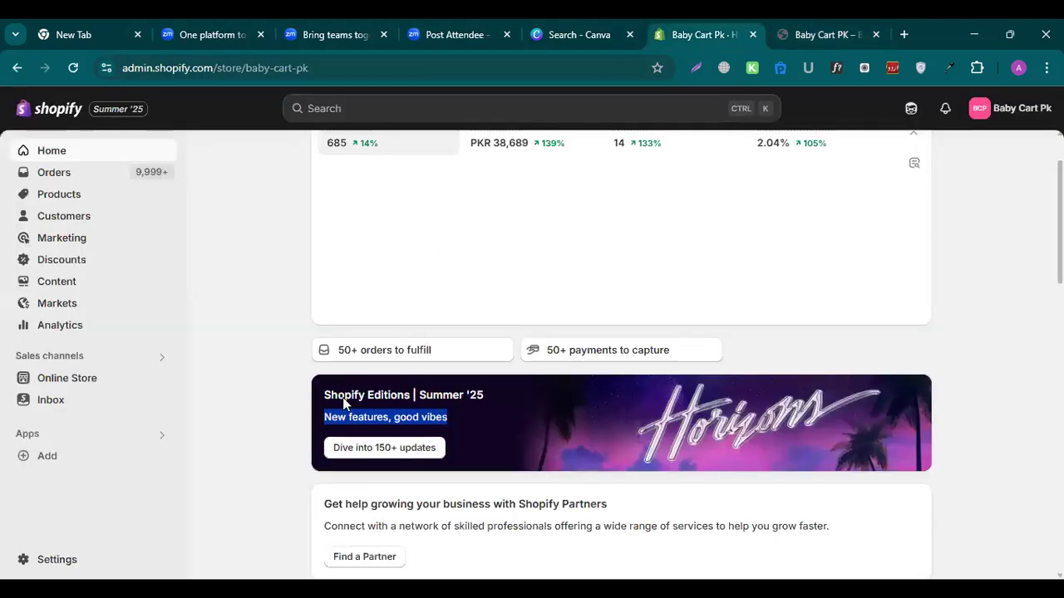
pyautogui.scroll(1, 328, 391)
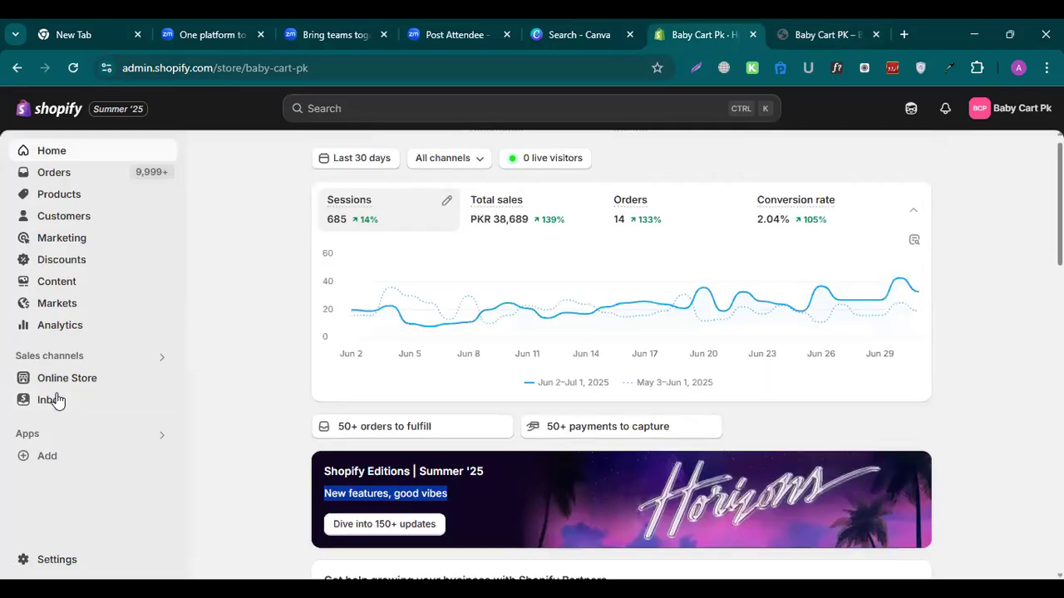
pyautogui.scroll(-5, 75, 396)
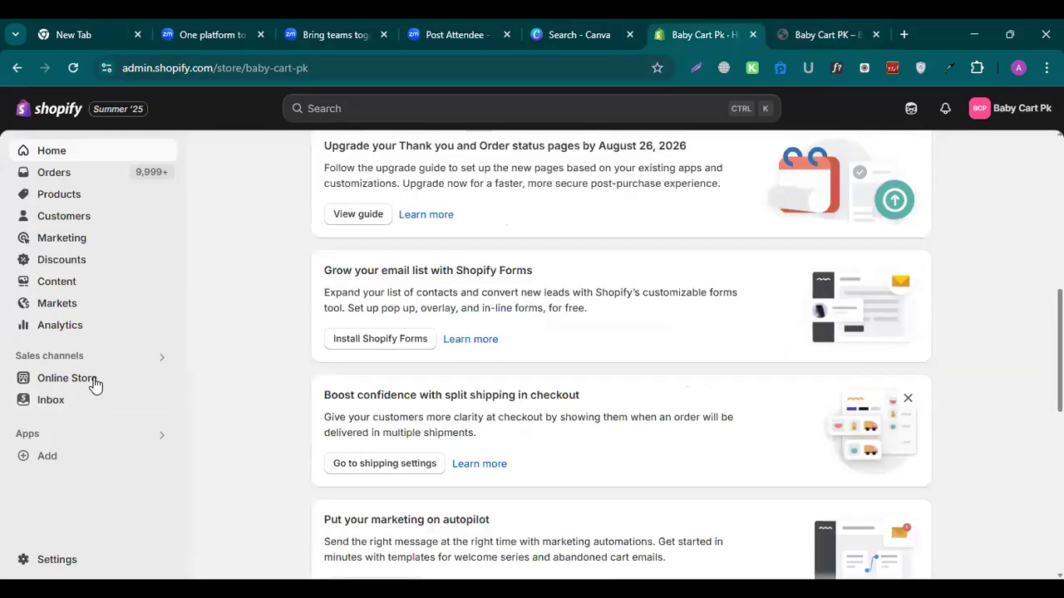
pyautogui.click(96, 385)
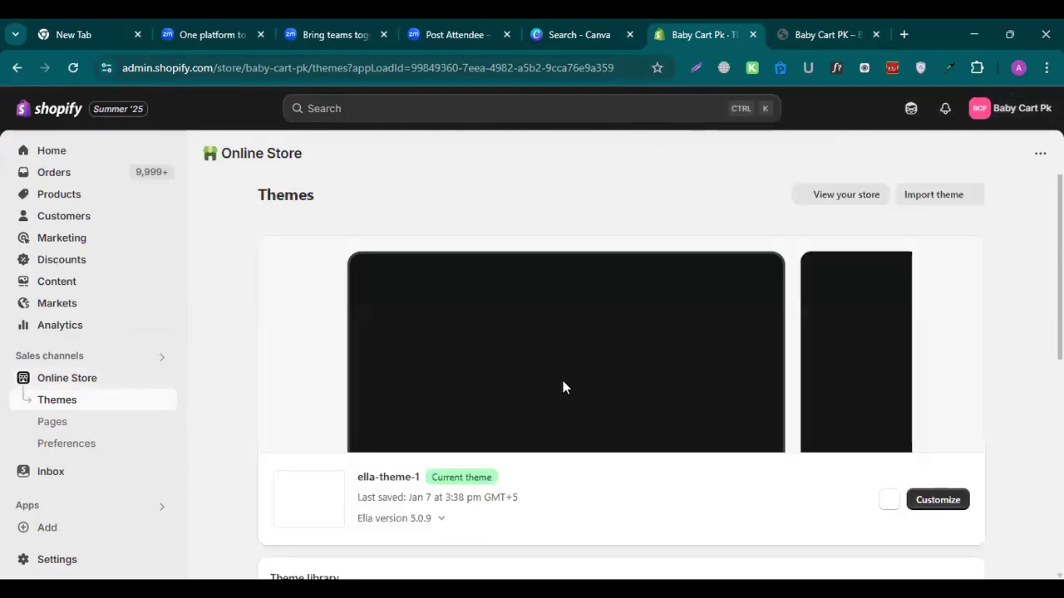
# - Open a storefront preview of the current theme, ella-theme-1
pyautogui.scroll(-3, 563, 382)
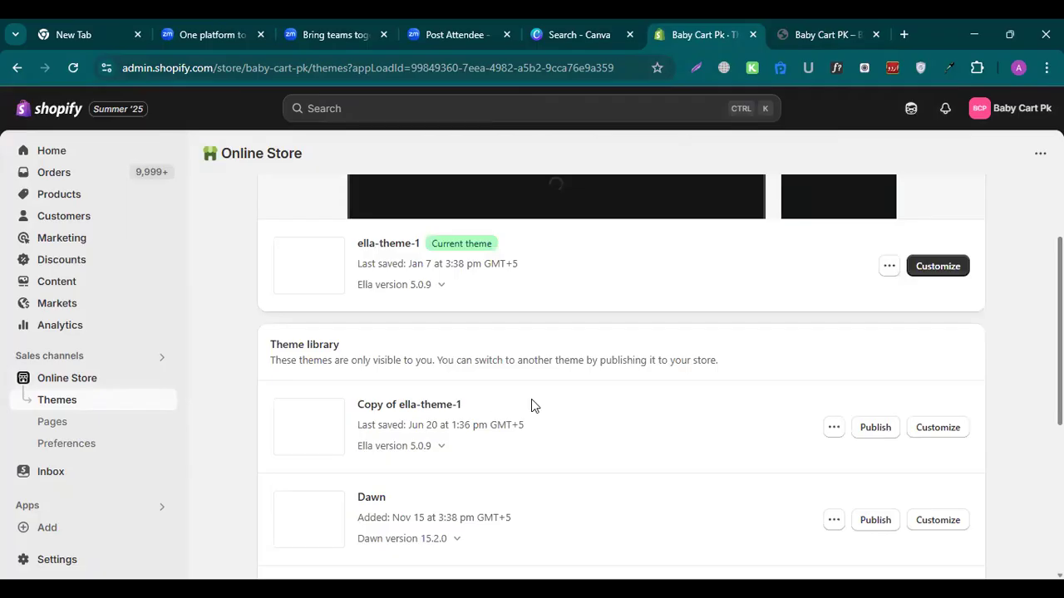
pyautogui.scroll(3, 536, 401)
pyautogui.scroll(-2, 392, 404)
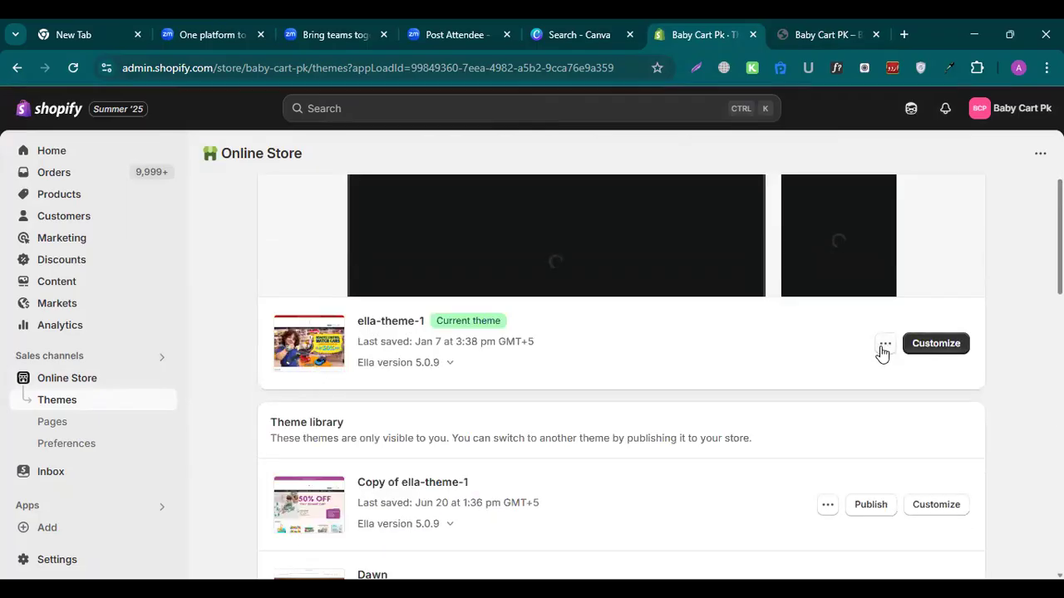
pyautogui.click(883, 347)
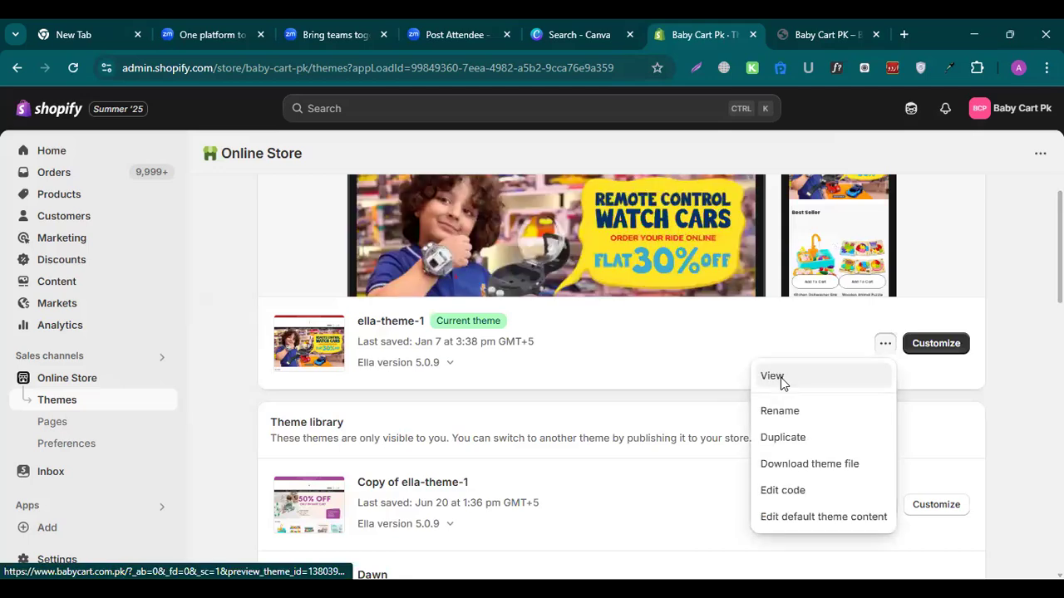
pyautogui.click(781, 379)
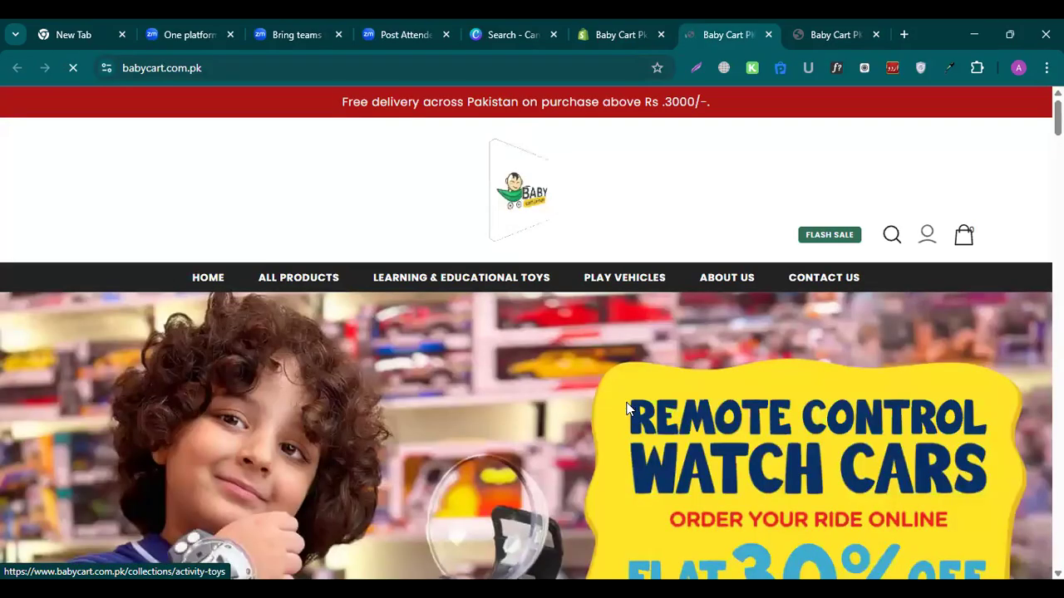
# - Examine the ella-theme-1 home page from the hero banner through the product sections and promotional banners to the footer
pyautogui.scroll(-8, 627, 407)
pyautogui.scroll(-3, 628, 406)
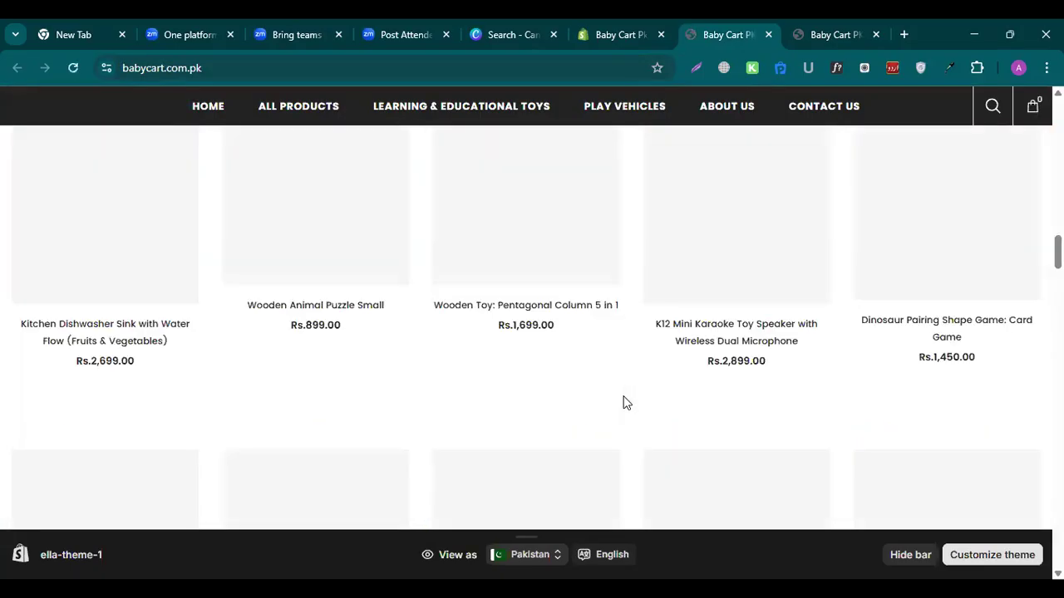
pyautogui.scroll(-3, 624, 399)
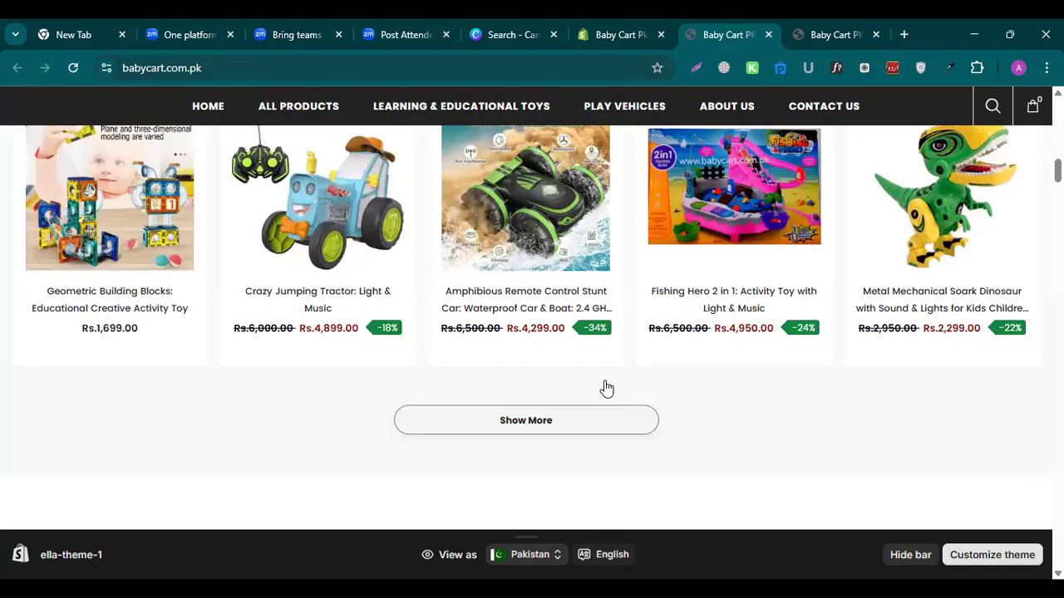
pyautogui.scroll(-5, 604, 385)
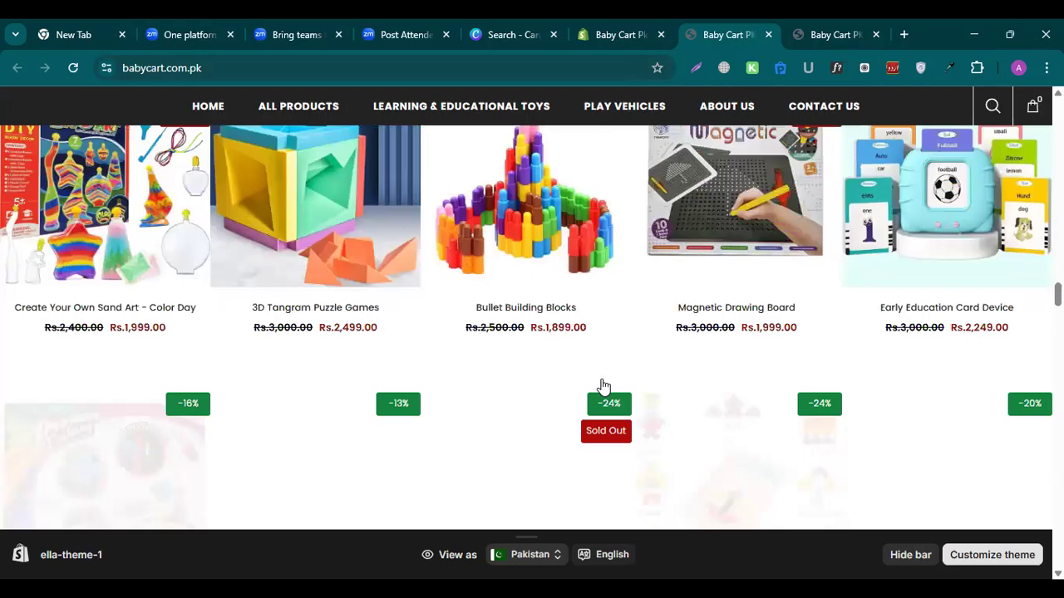
pyautogui.scroll(-5, 605, 385)
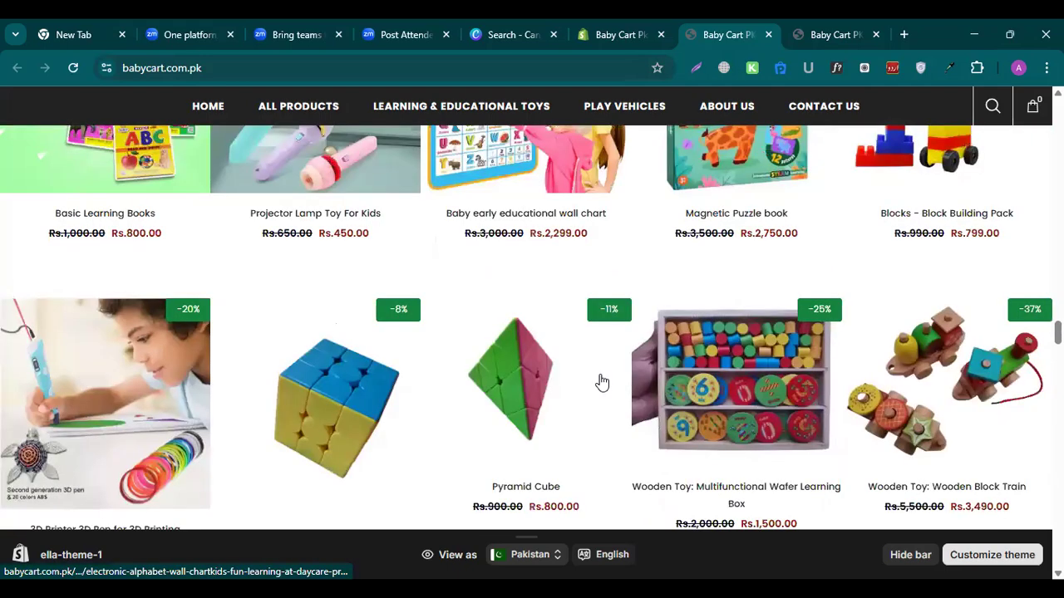
pyautogui.scroll(-5, 602, 381)
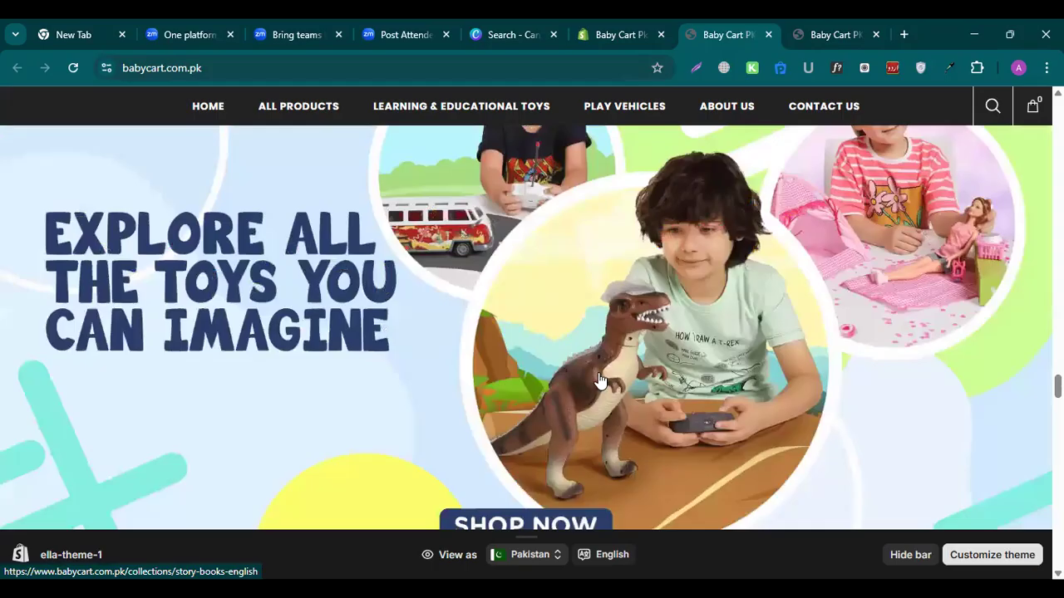
pyautogui.scroll(-5, 600, 380)
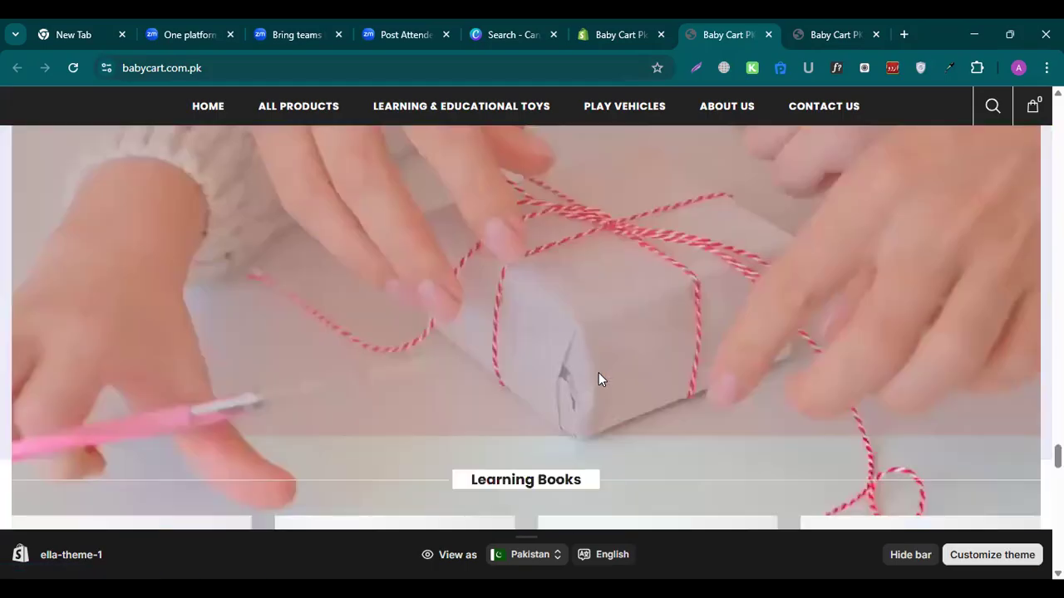
pyautogui.scroll(-5, 600, 380)
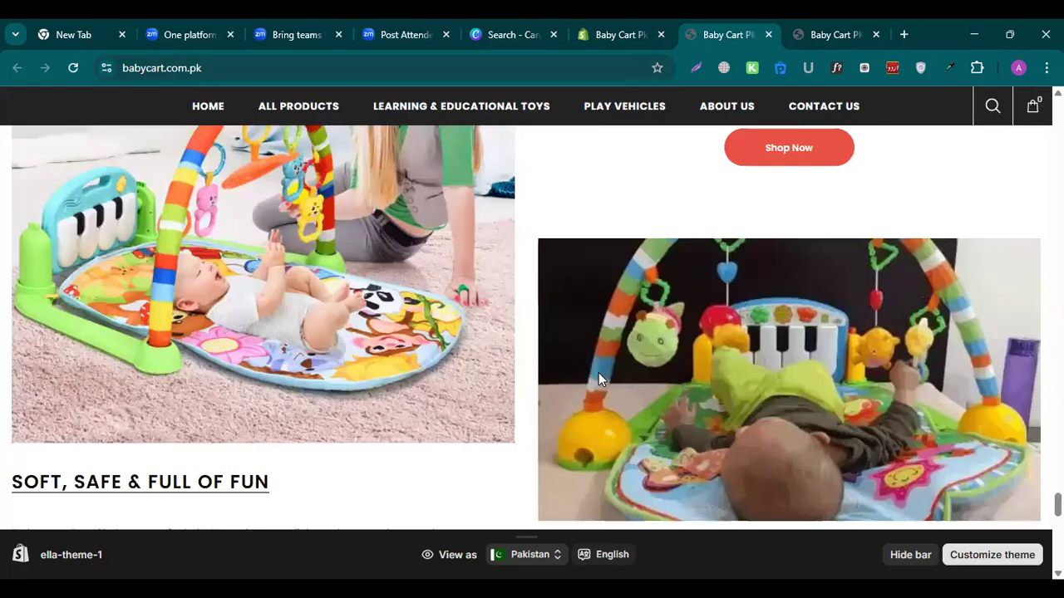
pyautogui.scroll(-10, 598, 372)
pyautogui.scroll(3, 599, 376)
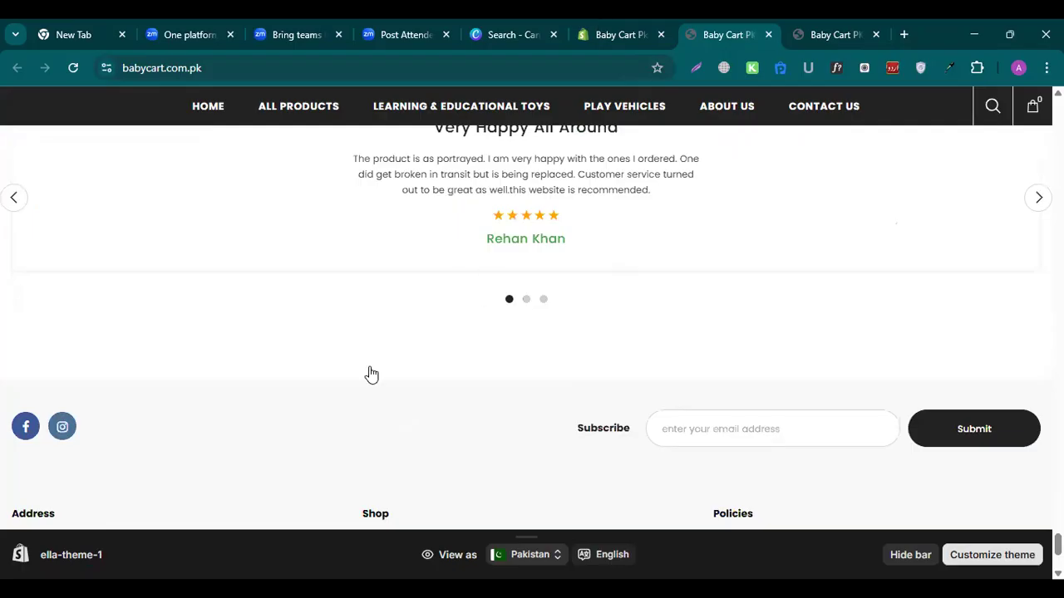
# - Return to the theme library, preview the draft theme Copy of ella-theme-1, and review its hero banner and Best Seller section
pyautogui.hotkey('ctrl', 'shift', 'Tab')
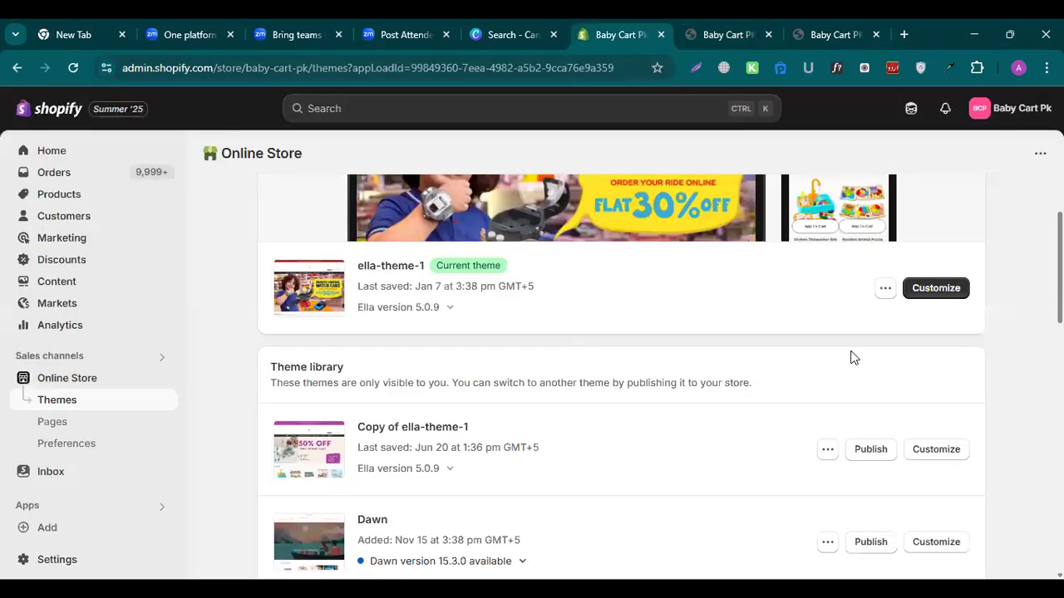
pyautogui.scroll(-1, 819, 362)
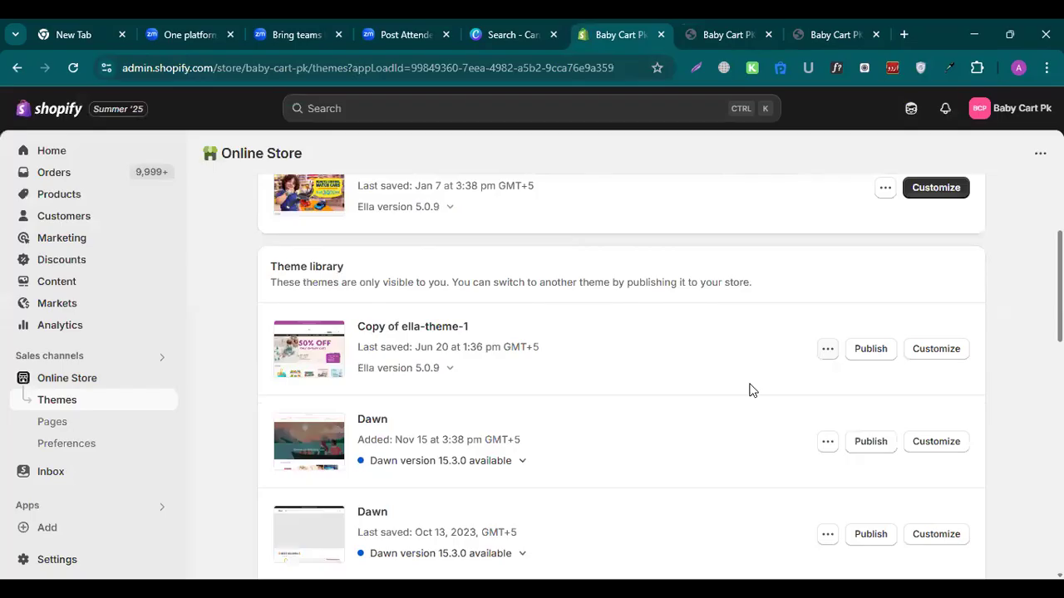
pyautogui.click(827, 349)
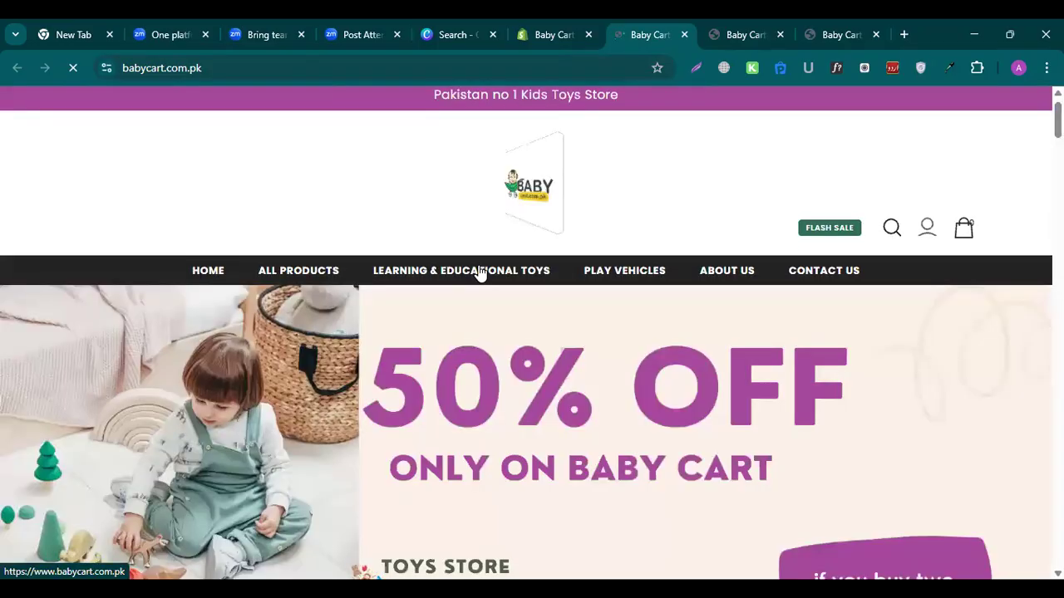
pyautogui.scroll(-7, 479, 272)
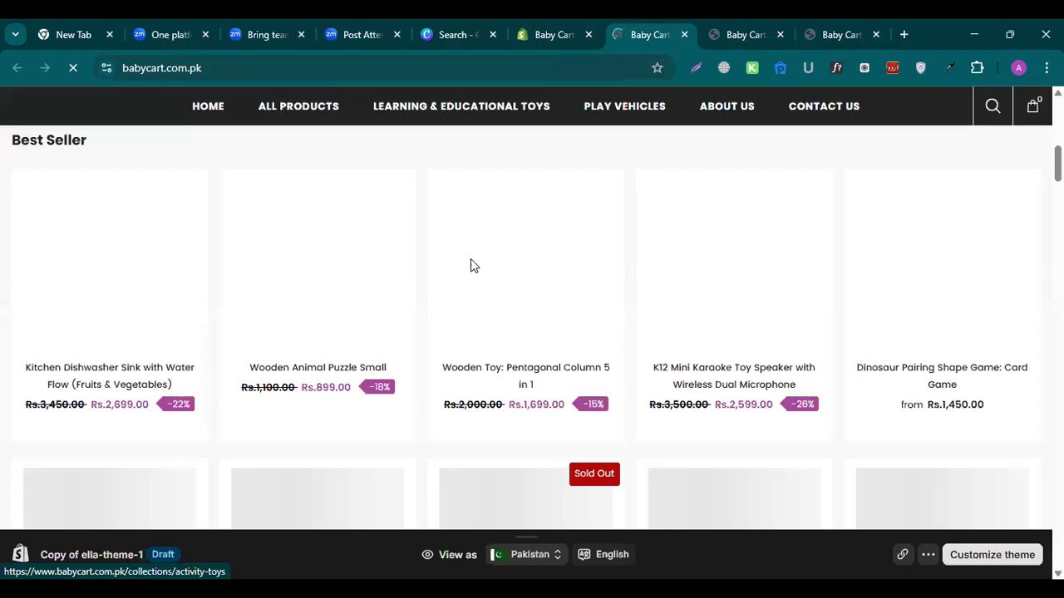
pyautogui.scroll(-2, 471, 266)
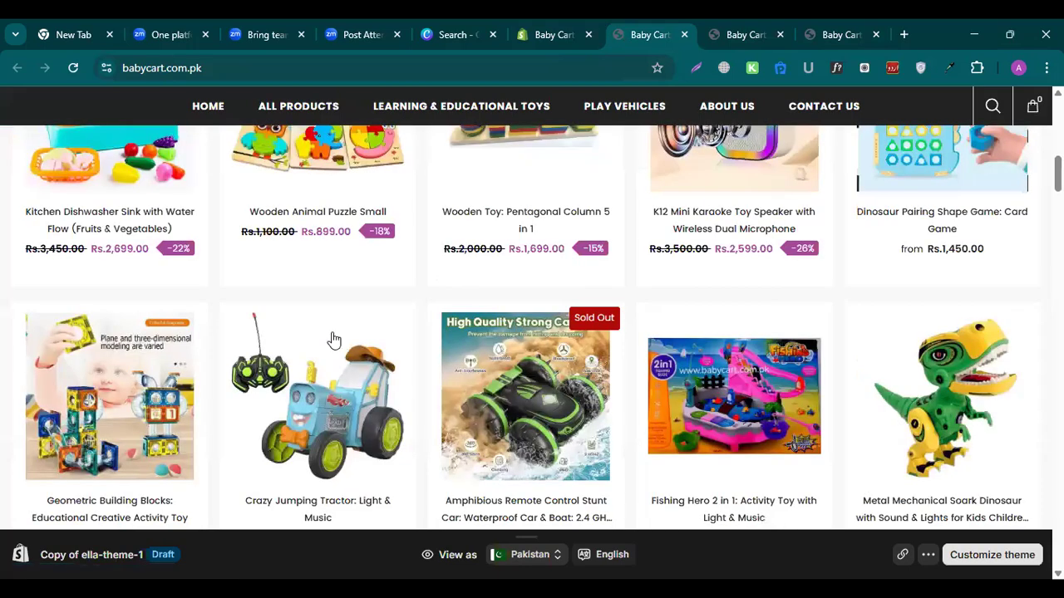
pyautogui.scroll(9, 333, 340)
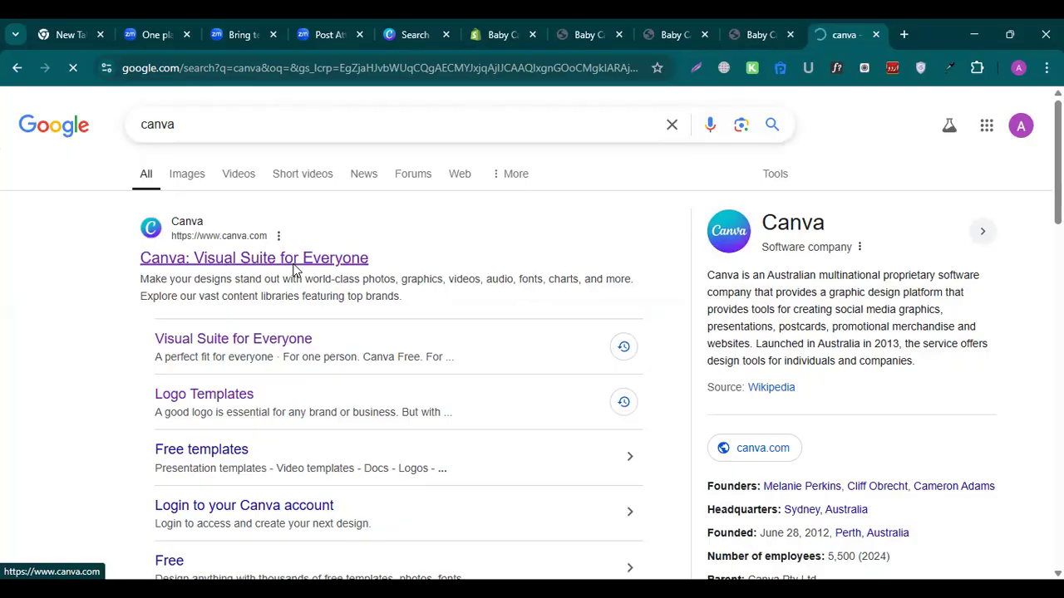
# - Open the Canva website from the Google results and look through the recent designs on its home page
pyautogui.click(294, 260)
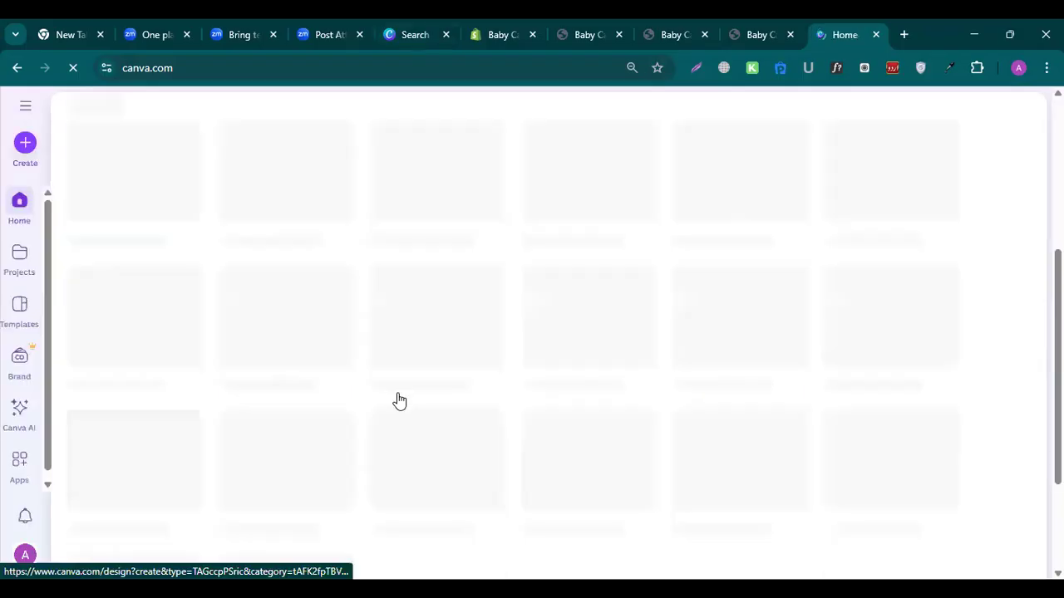
pyautogui.scroll(1, 395, 397)
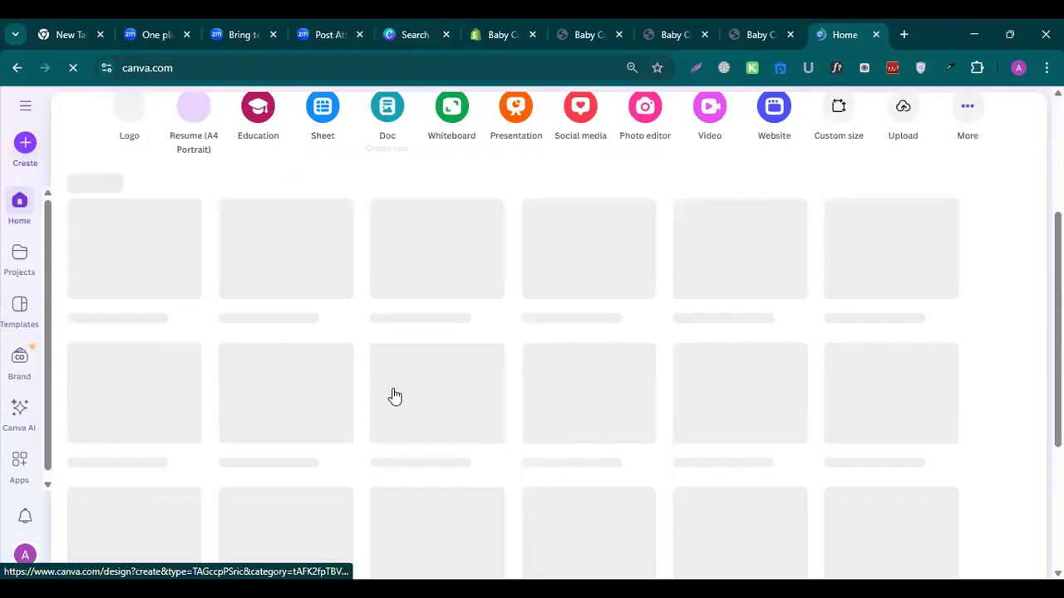
pyautogui.scroll(3, 395, 397)
pyautogui.scroll(-2, 394, 396)
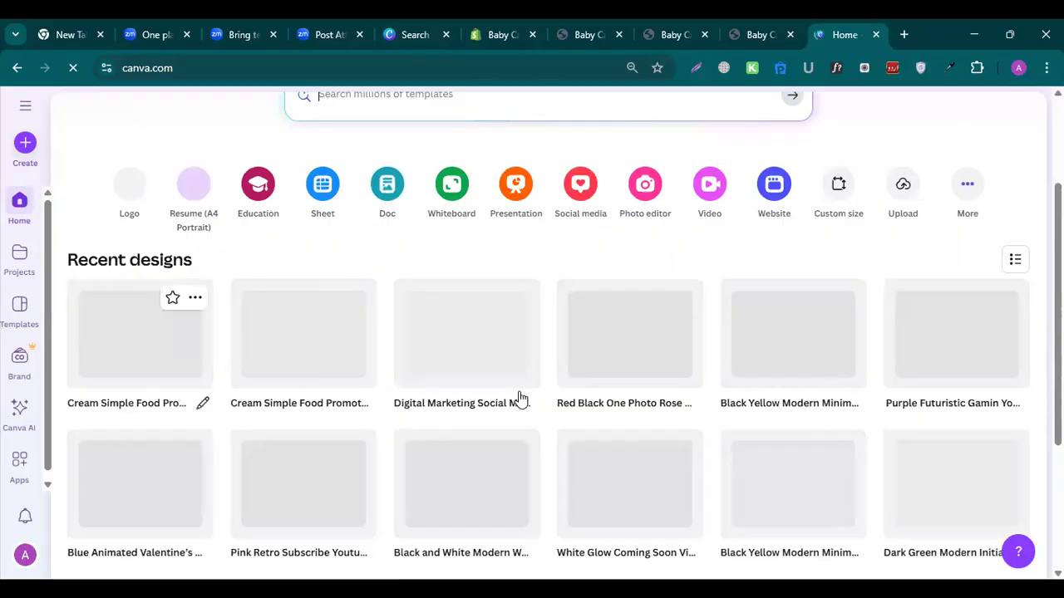
pyautogui.scroll(1, 532, 412)
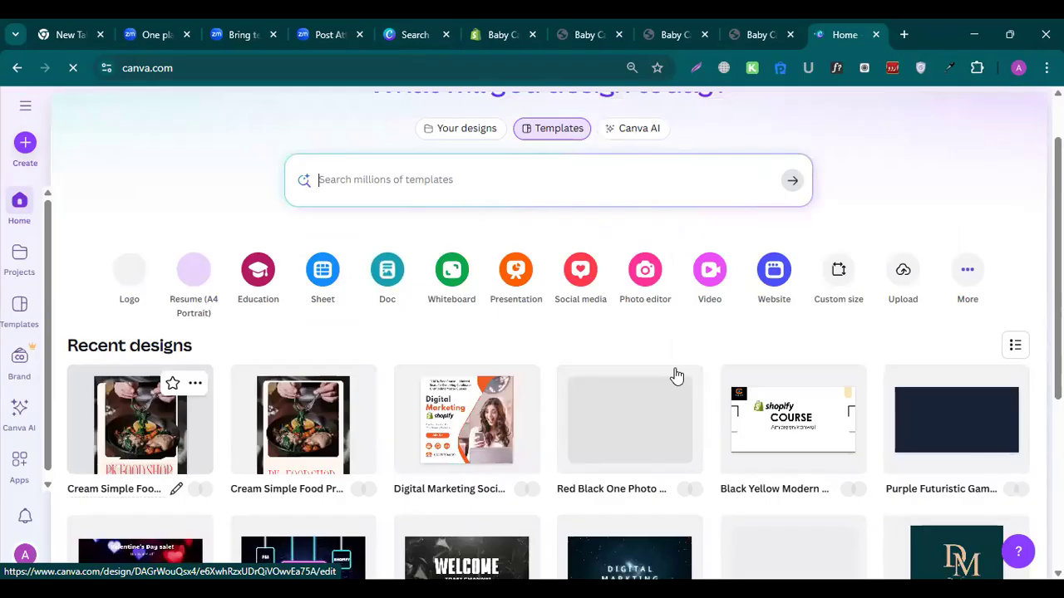
pyautogui.scroll(-4, 909, 449)
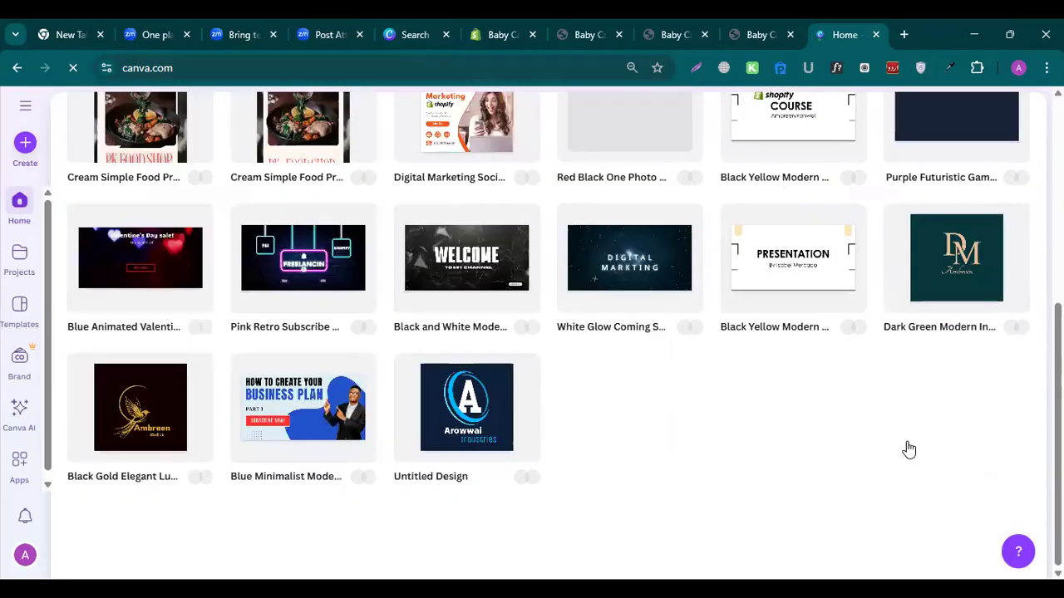
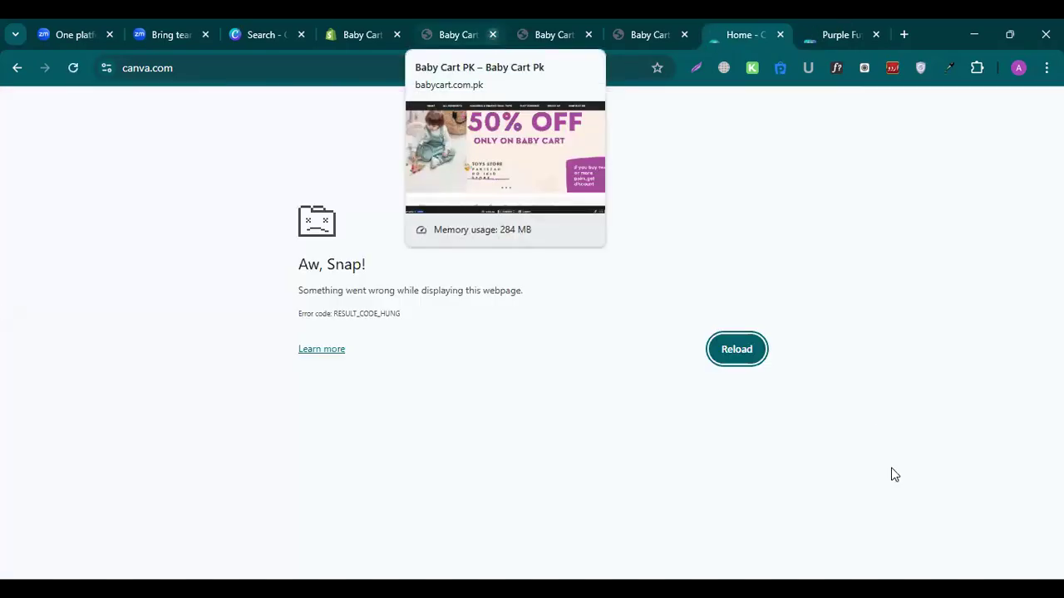
# - Check the open Canva pages and reload the crashed Canva home page
pyautogui.click(831, 34)
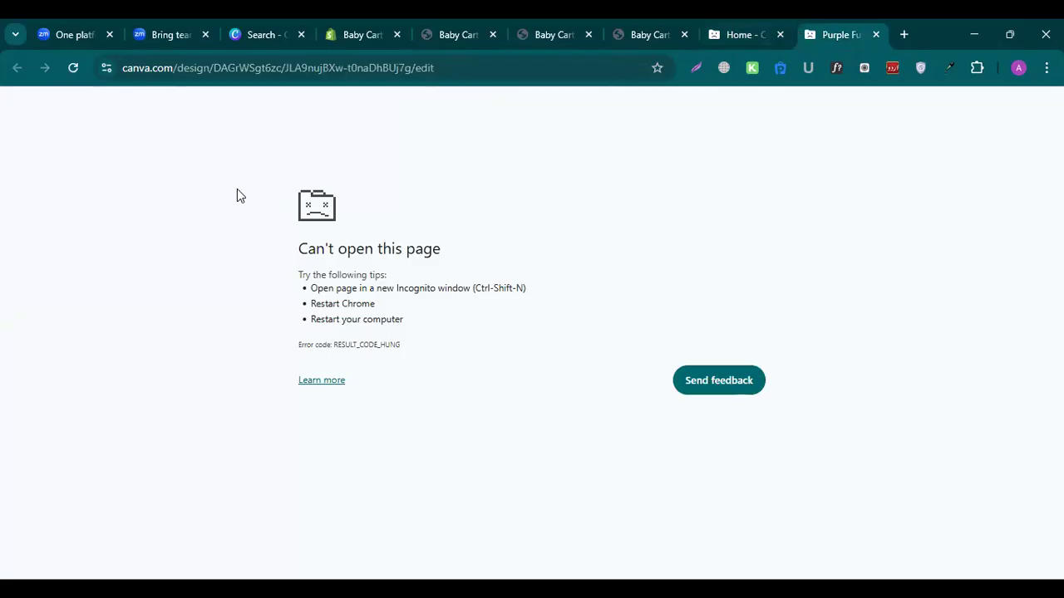
pyautogui.click(257, 36)
pyautogui.click(755, 31)
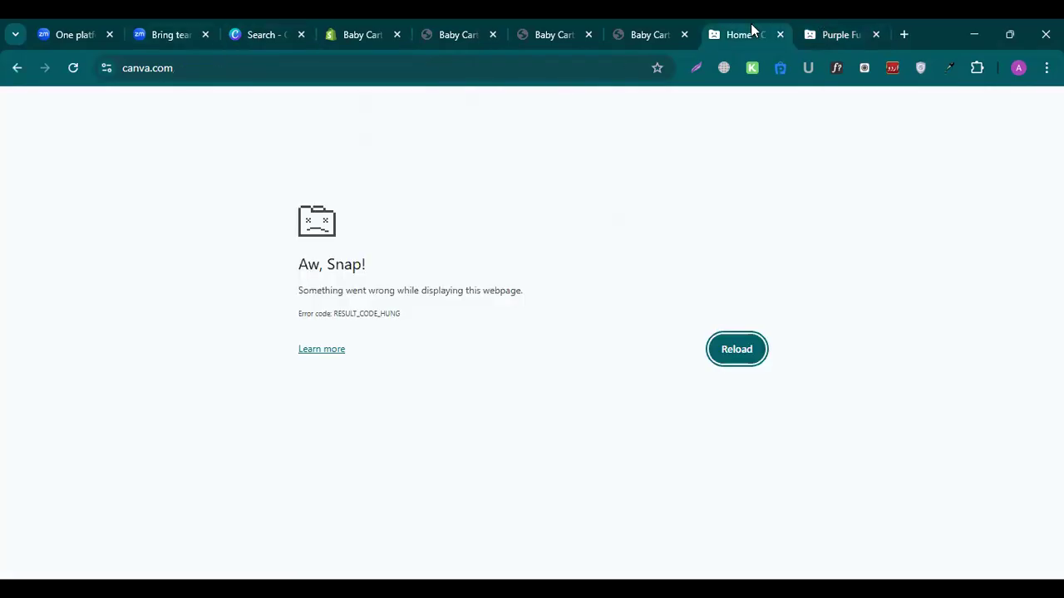
pyautogui.click(73, 68)
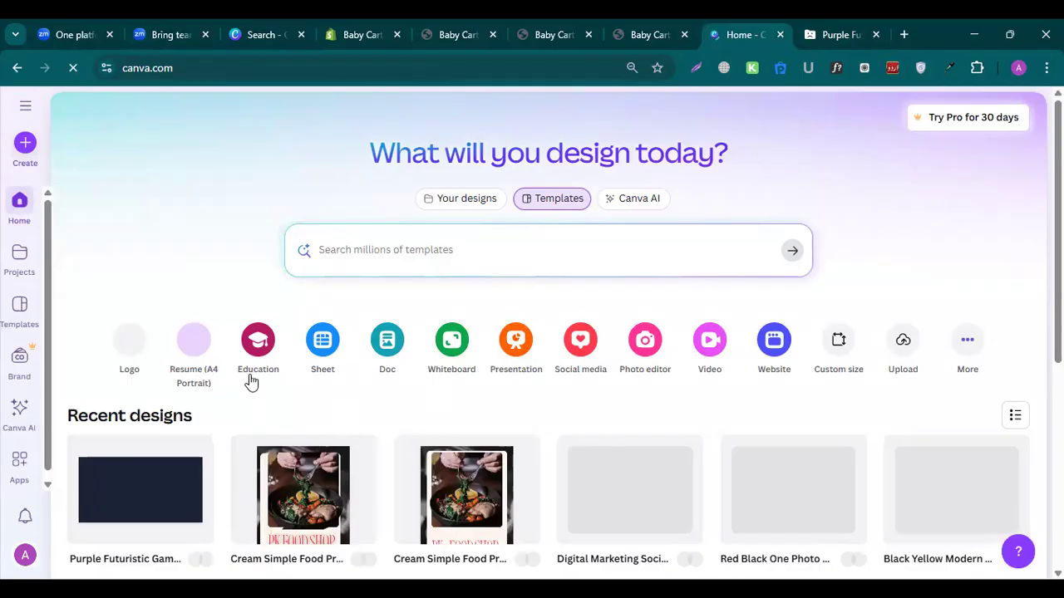
# - Find the 1880 x 720 px design "only on Baby" among the recent designs and open it in a new tab
pyautogui.scroll(-5, 237, 430)
pyautogui.scroll(5, 237, 430)
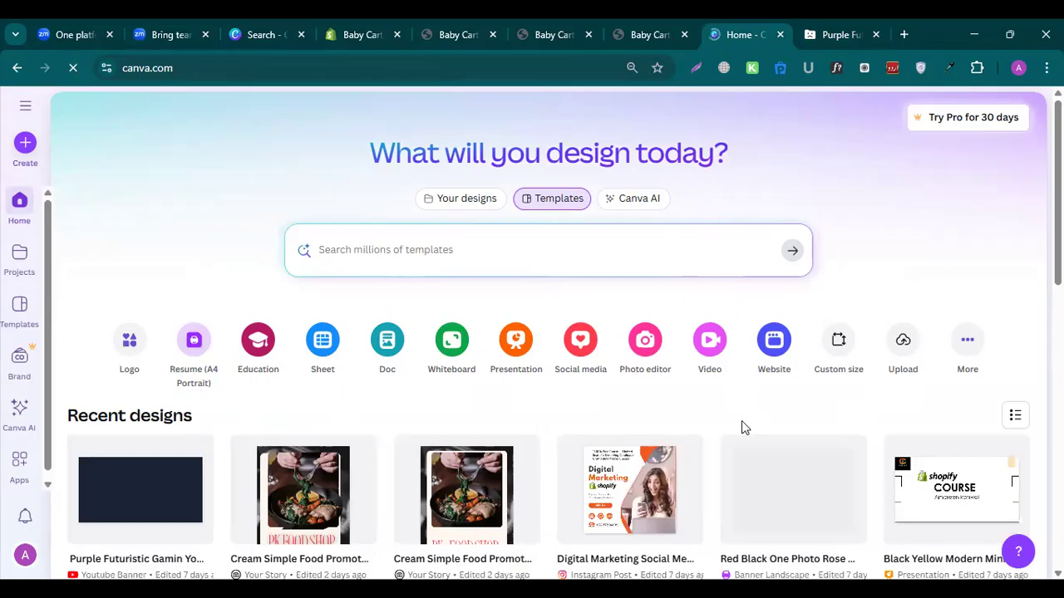
pyautogui.scroll(-10, 743, 427)
pyautogui.rightClick(682, 361)
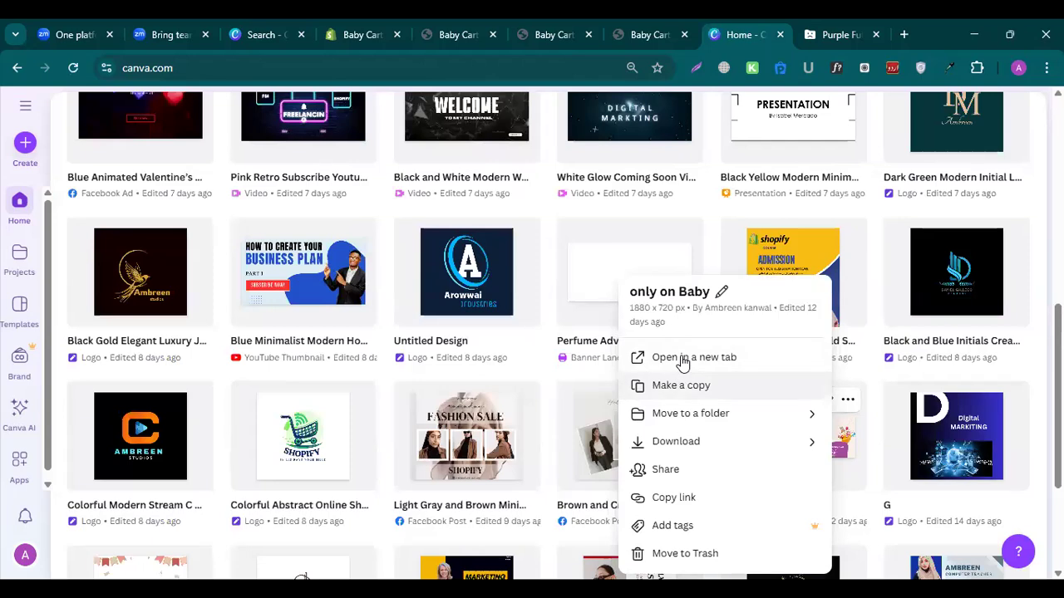
pyautogui.click(685, 359)
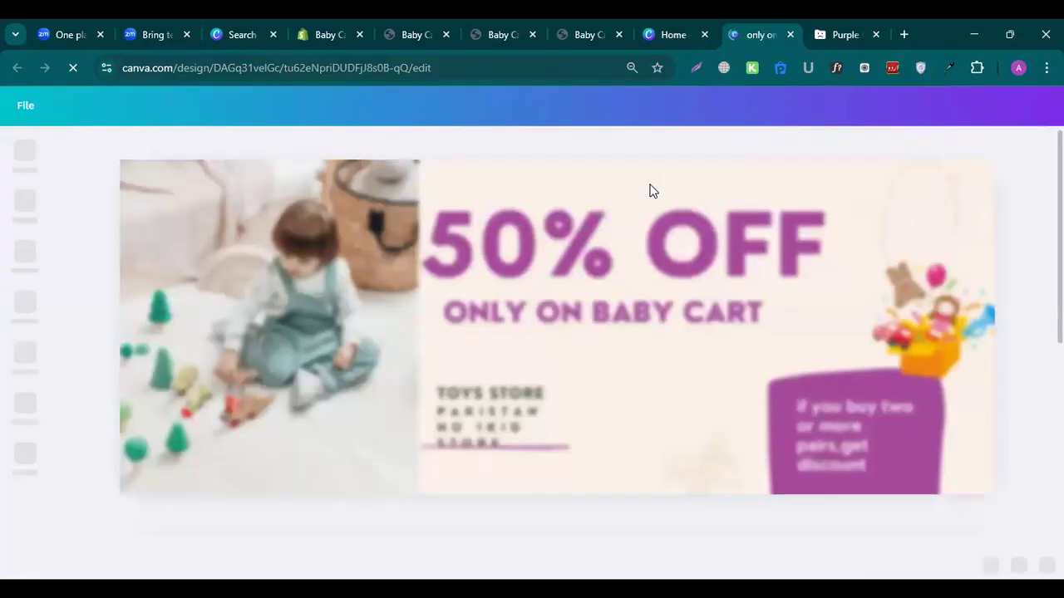
pyautogui.scroll(-1, 487, 303)
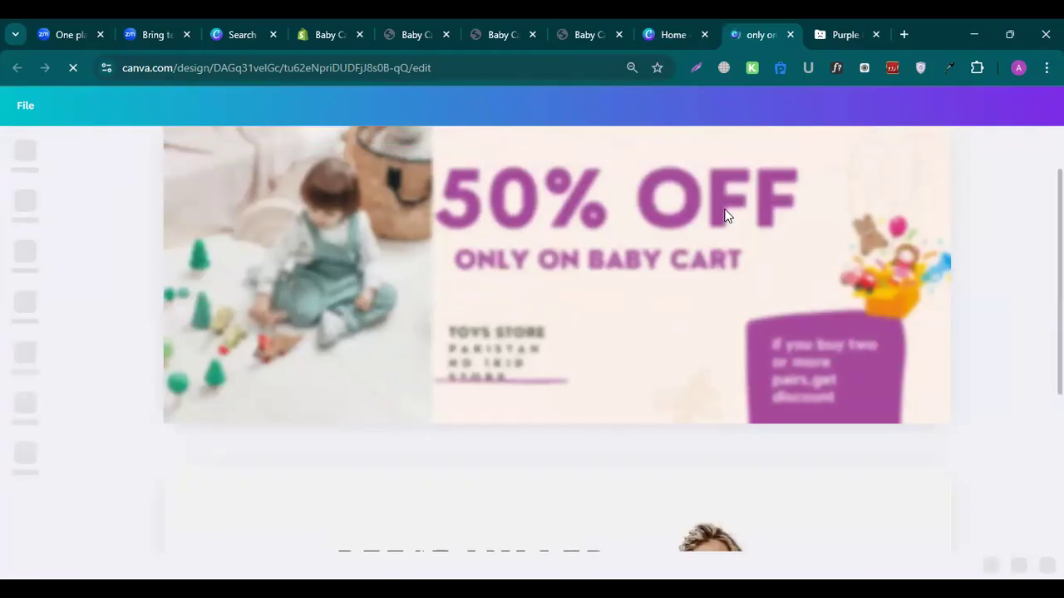
# - Change the page 1 headline to read "20 OFF"
pyautogui.click(537, 206)
pyautogui.click(537, 205)
pyautogui.press('BackSpace')
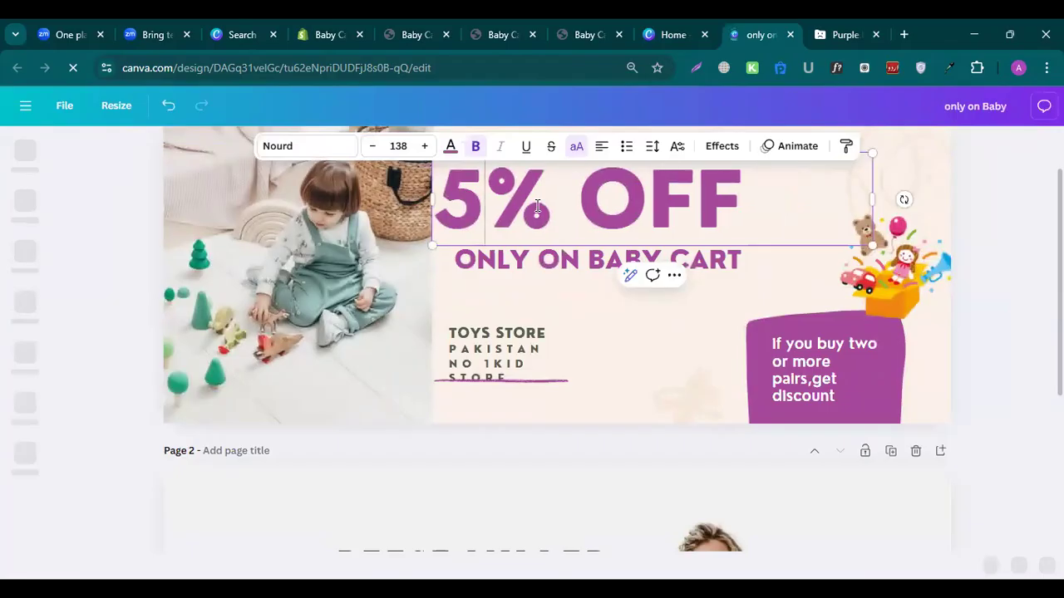
pyautogui.press('BackSpace')
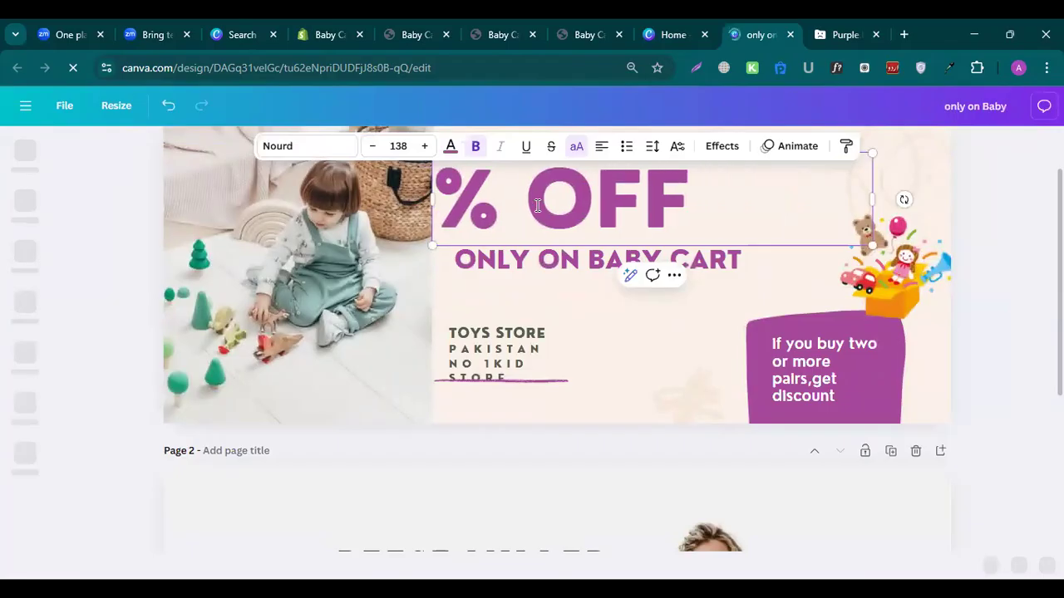
pyautogui.write('2')
pyautogui.press('Right')
pyautogui.write('0')
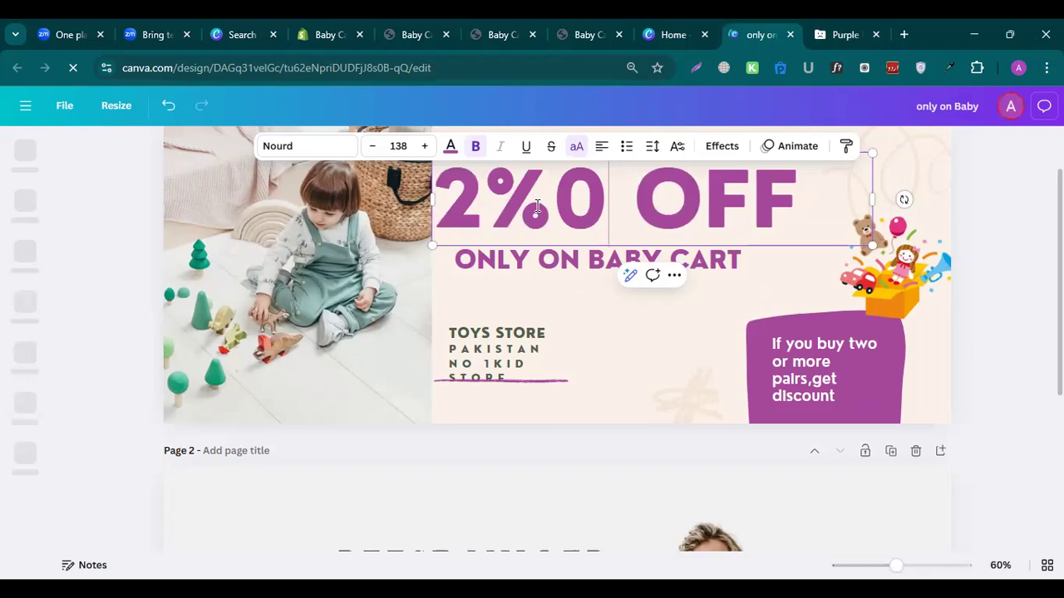
pyautogui.click(543, 197)
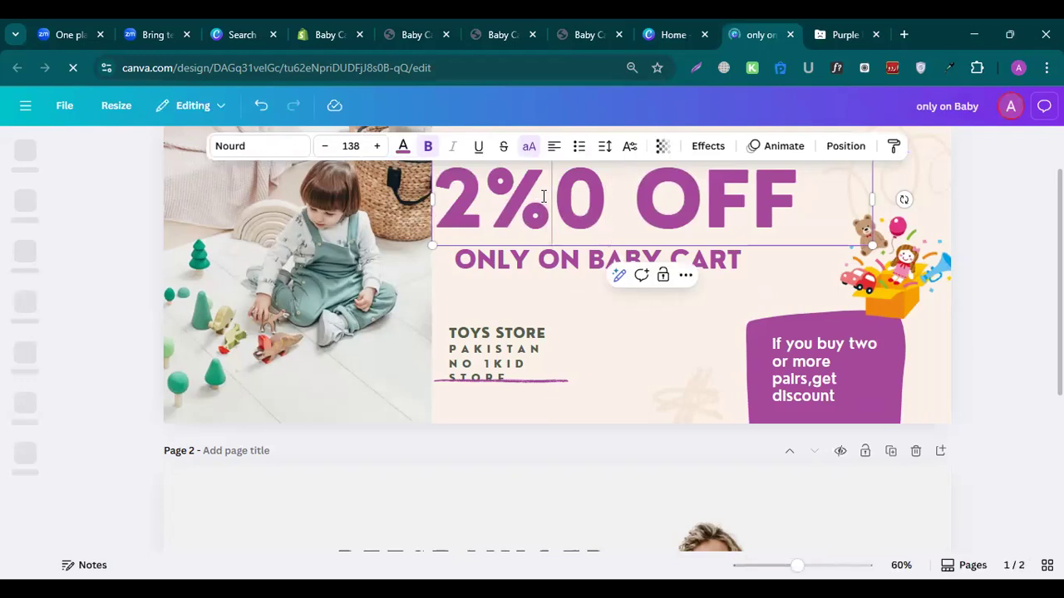
pyautogui.press('BackSpace')
pyautogui.click(524, 216)
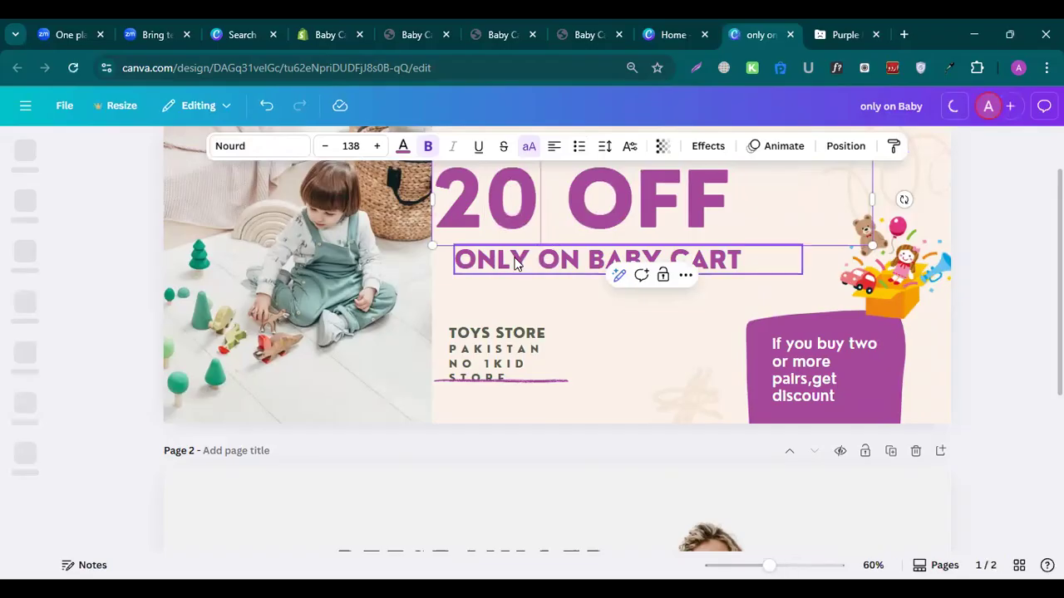
# - Replace the discount text inside the purple shape on page 1 with "It class"
pyautogui.click(814, 351)
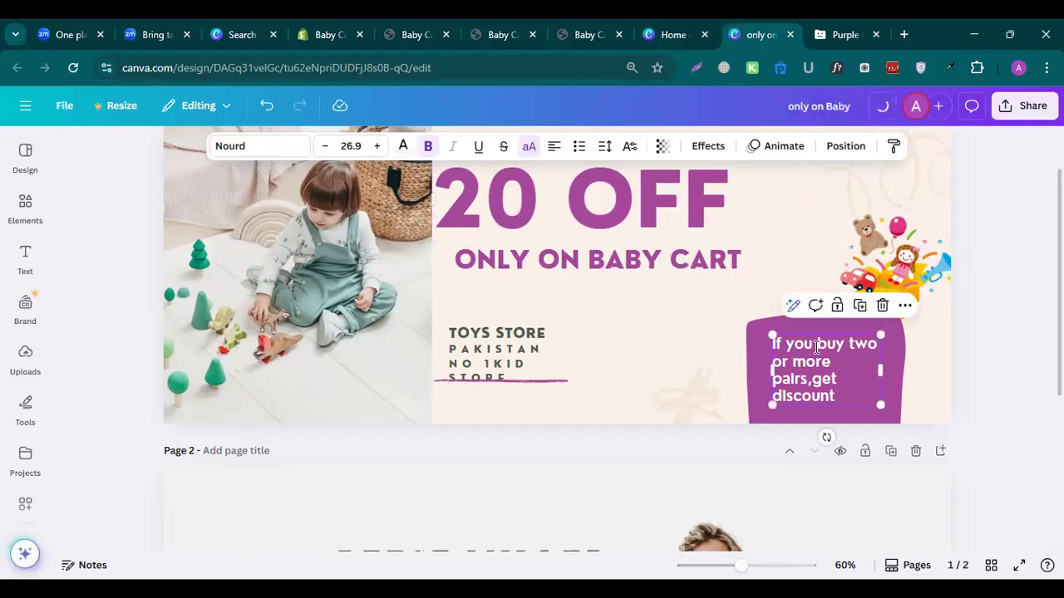
pyautogui.write('It class')
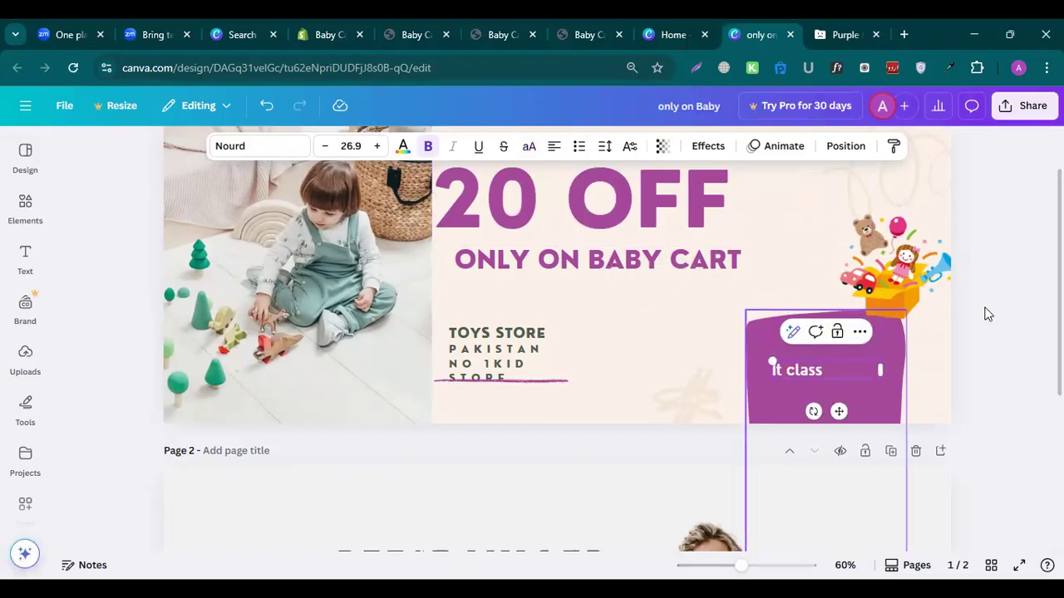
pyautogui.click(2, 500)
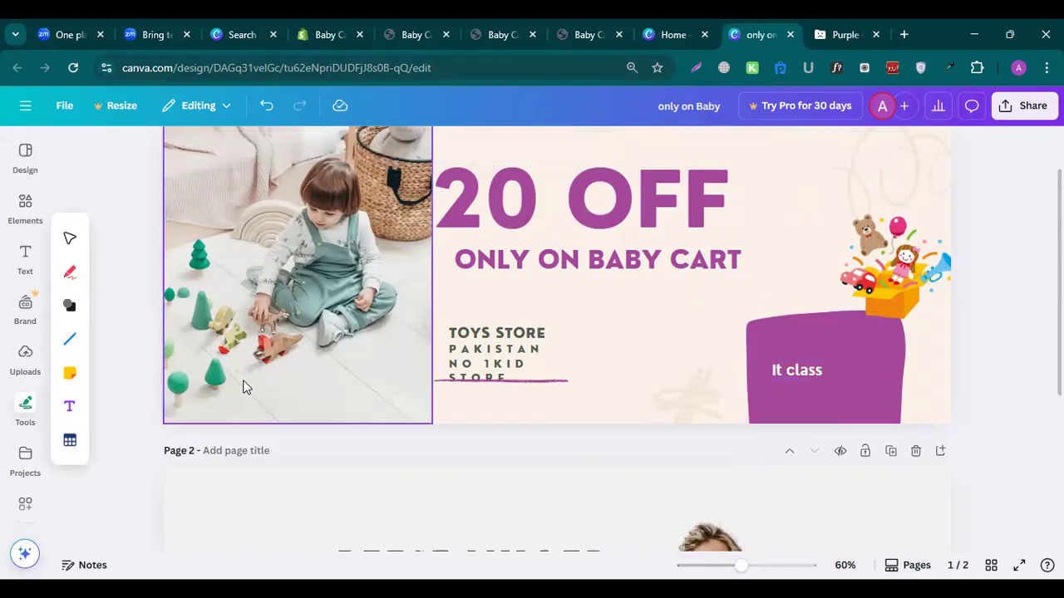
# - Move the woman's portrait on page 2 toward the banner's right edge
pyautogui.scroll(2, 289, 274)
pyautogui.click(288, 270)
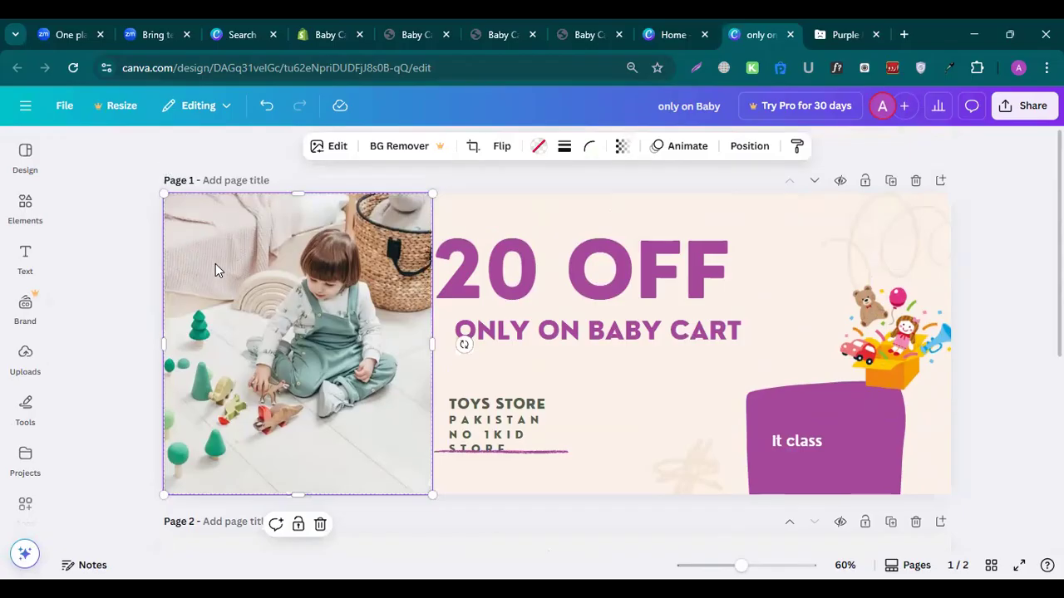
pyautogui.scroll(-3, 312, 372)
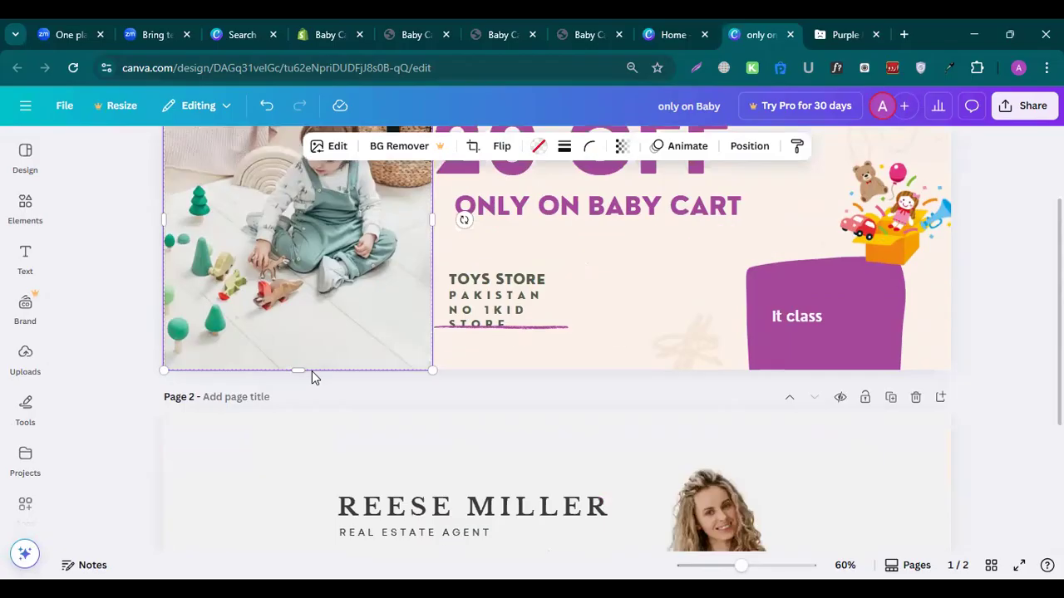
pyautogui.scroll(-5, 311, 370)
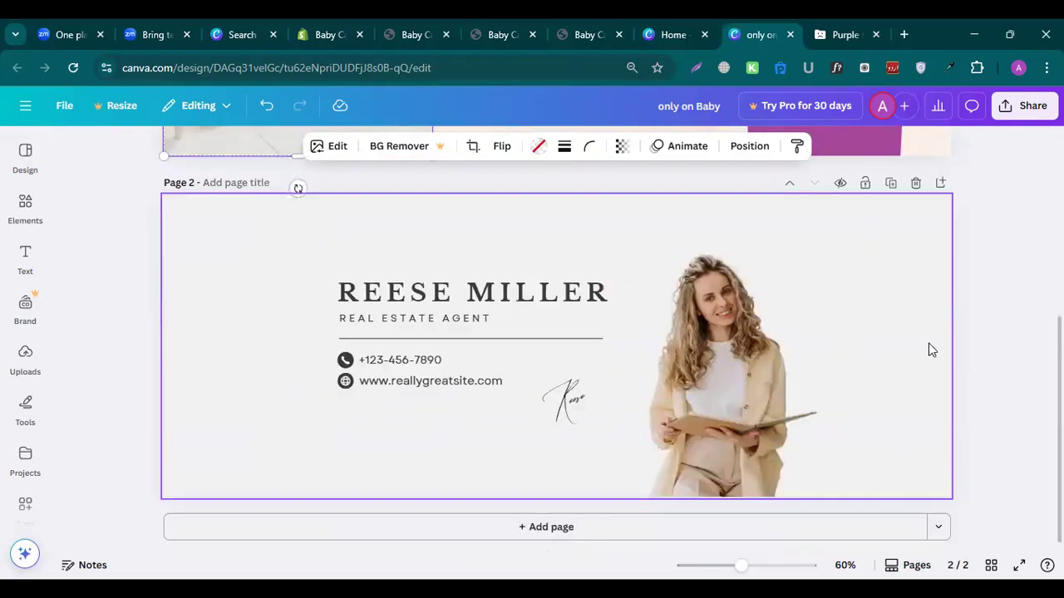
pyautogui.click(1014, 330)
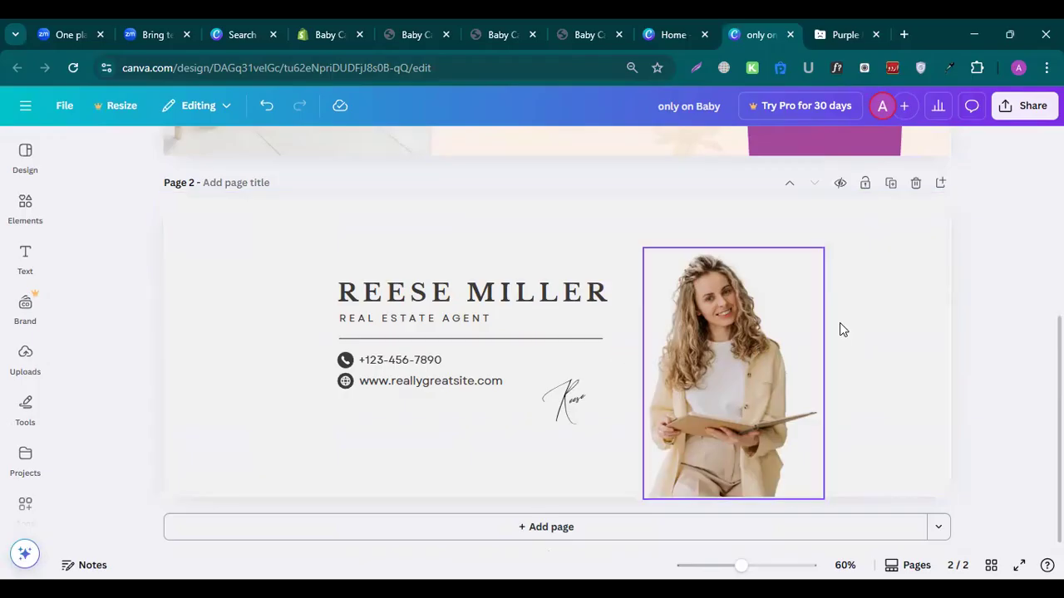
pyautogui.moveTo(750, 342); pyautogui.dragTo(840, 322)
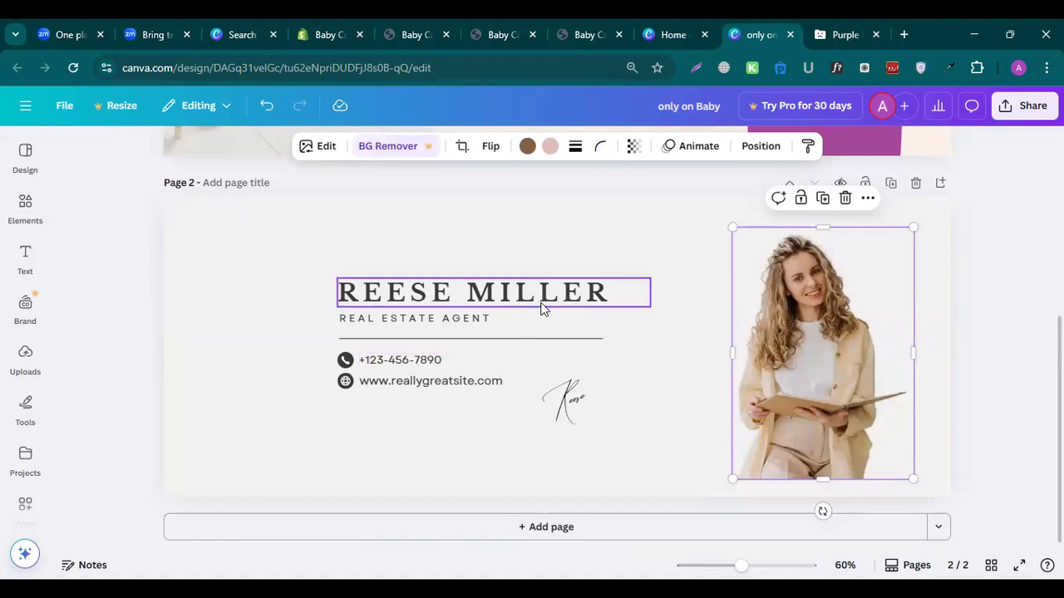
# - Remove the woman's portrait, the large name heading and the divider line from page 2
pyautogui.press('Delete')
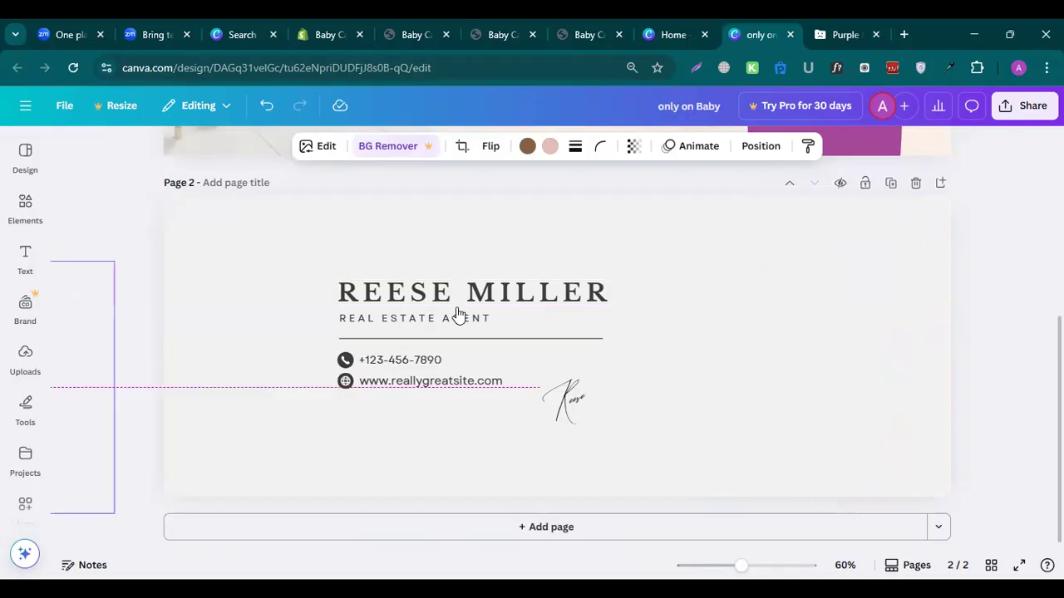
pyautogui.click(693, 225)
pyautogui.moveTo(561, 288); pyautogui.dragTo(1, 404)
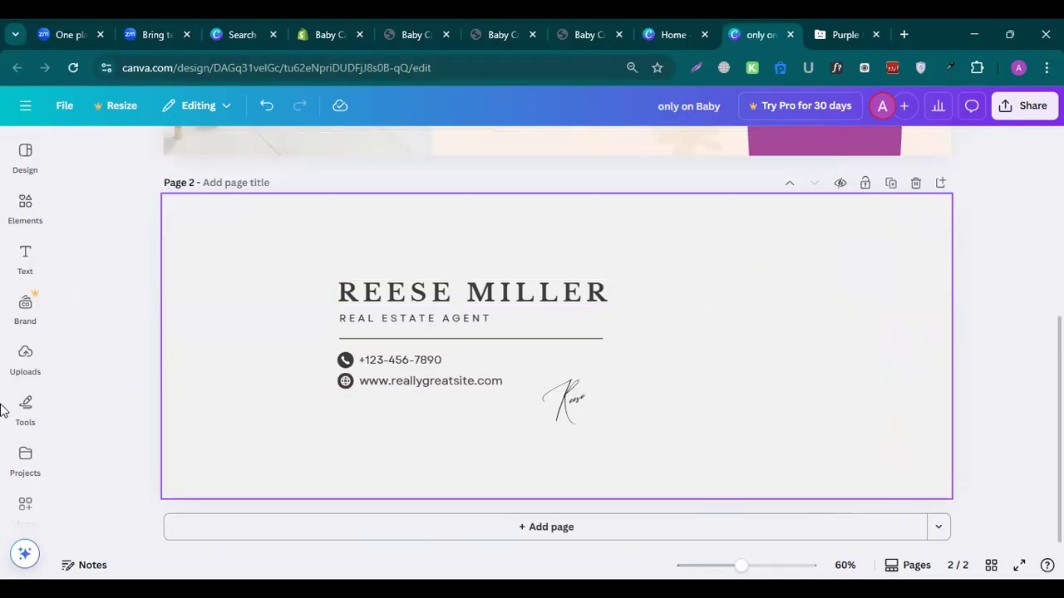
pyautogui.moveTo(447, 334); pyautogui.dragTo(1, 377)
pyautogui.click(426, 291)
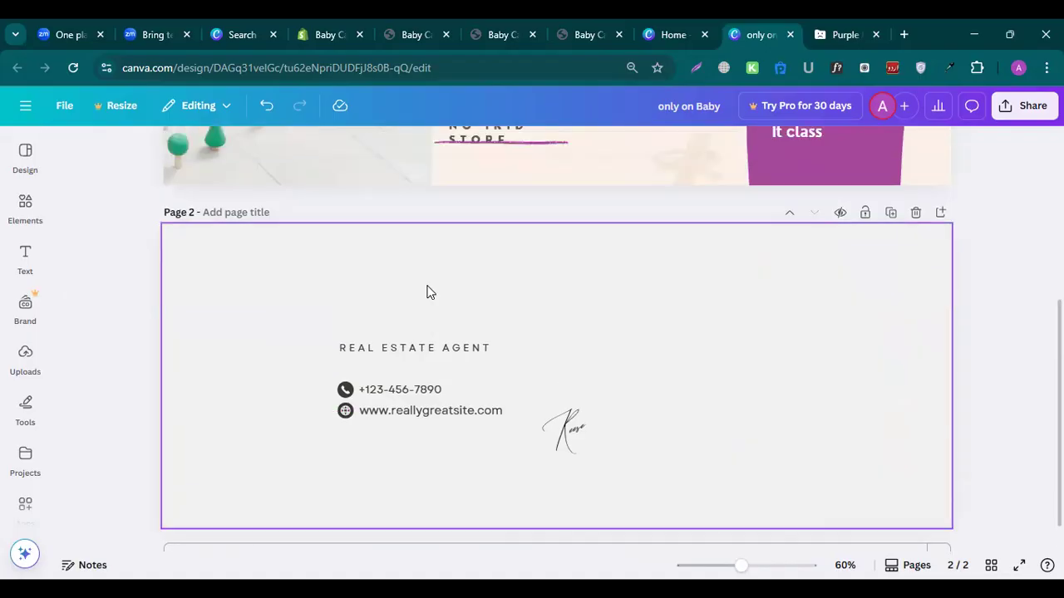
# - Search the design templates in the editor for "purfums"
pyautogui.scroll(4, 234, 170)
pyautogui.click(24, 152)
pyautogui.click(127, 143)
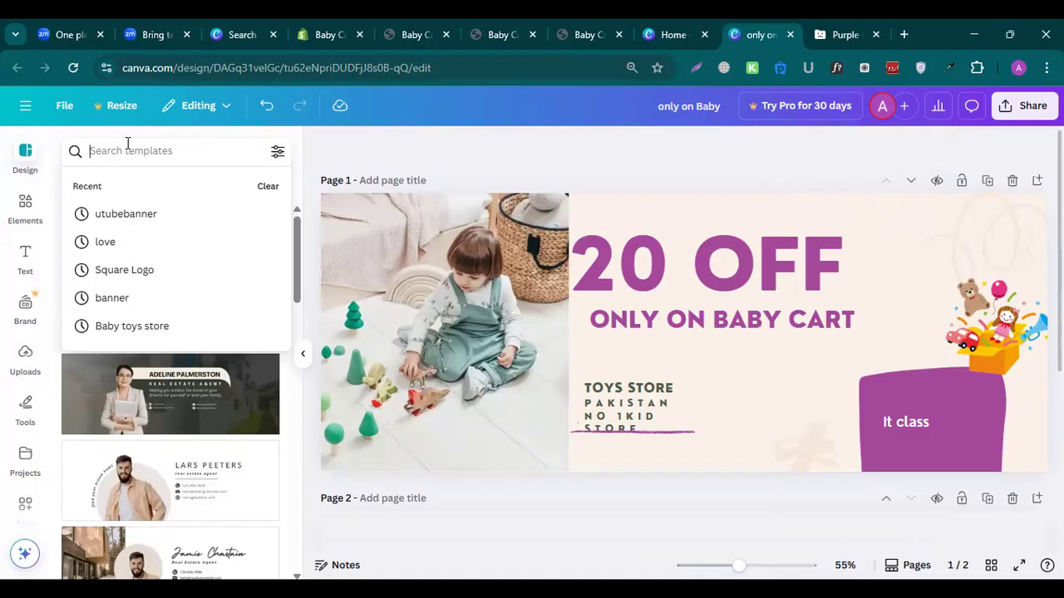
pyautogui.write('purfu')
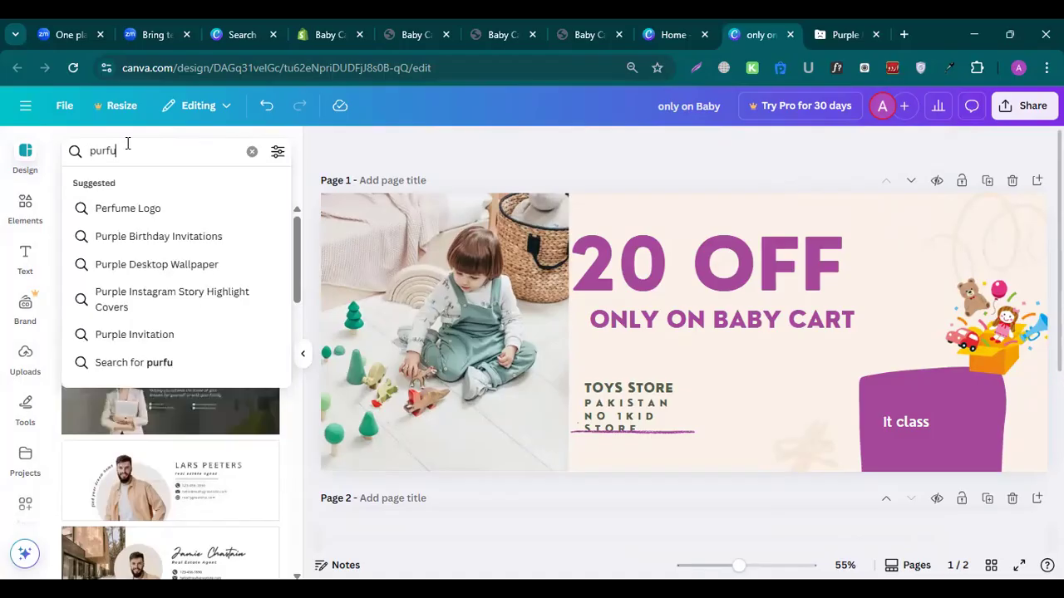
pyautogui.write('ms')
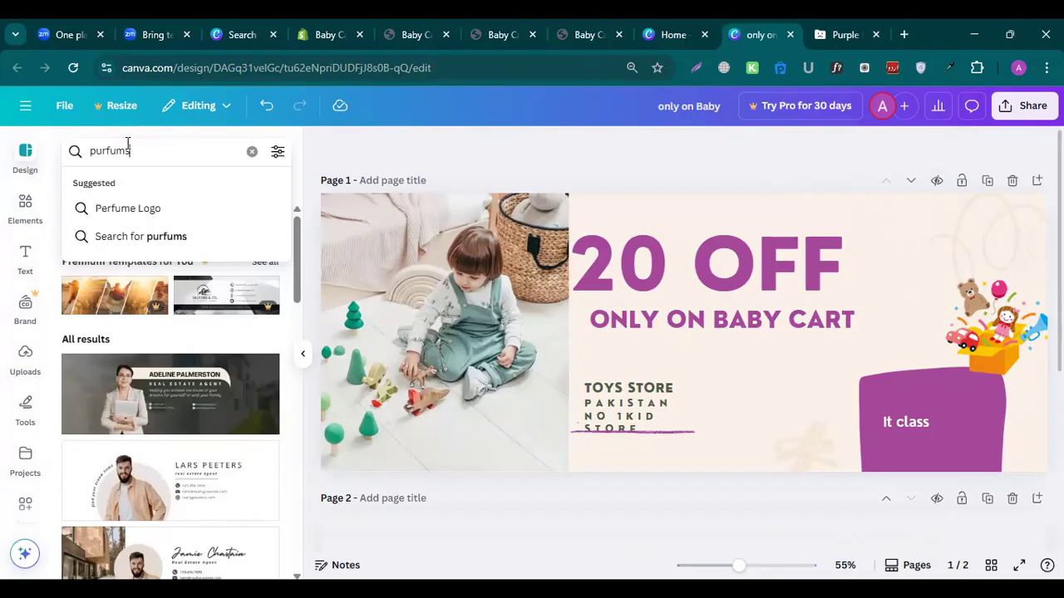
pyautogui.press('Return')
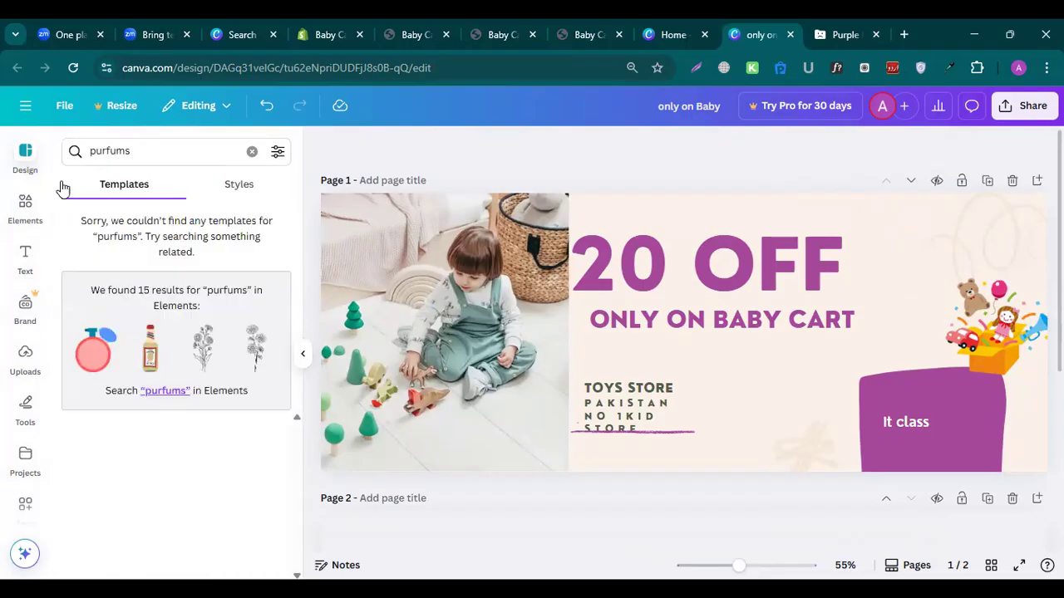
pyautogui.click(131, 153)
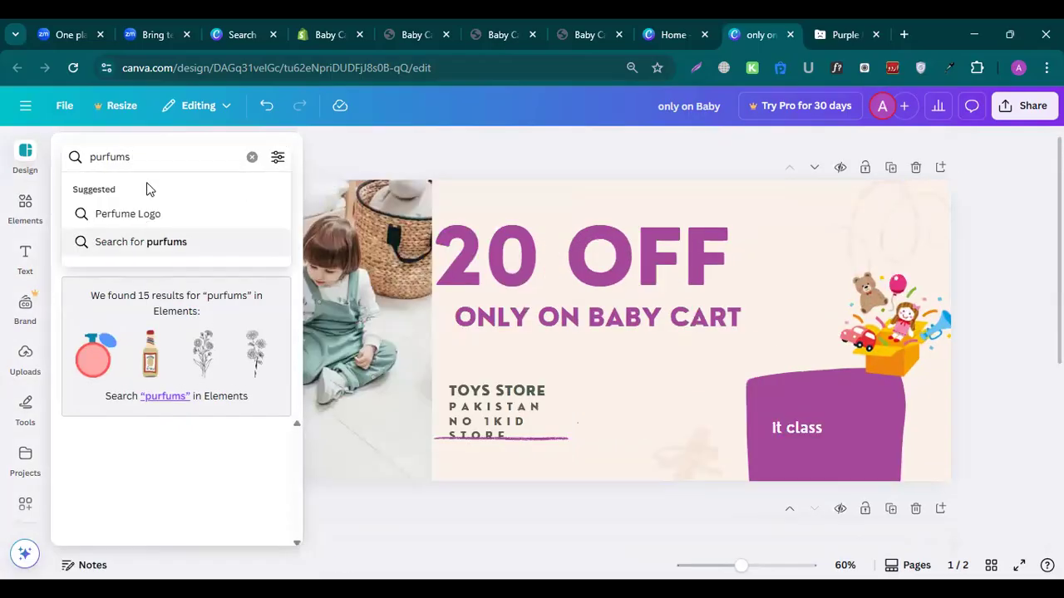
# - Leave the banner design for the Canva home page and search its templates for "logo"
pyautogui.click(23, 115)
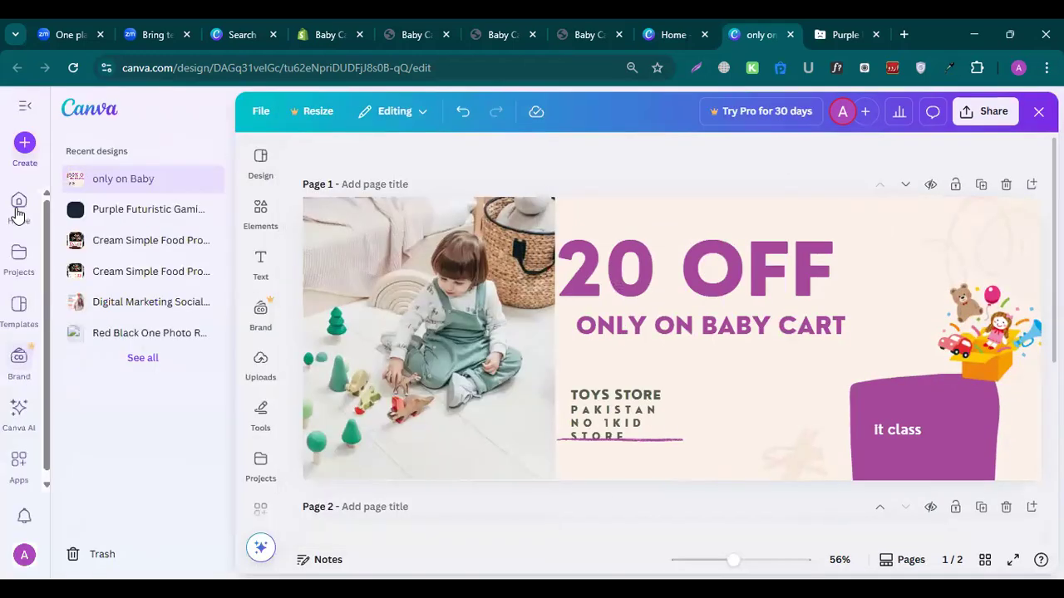
pyautogui.click(17, 212)
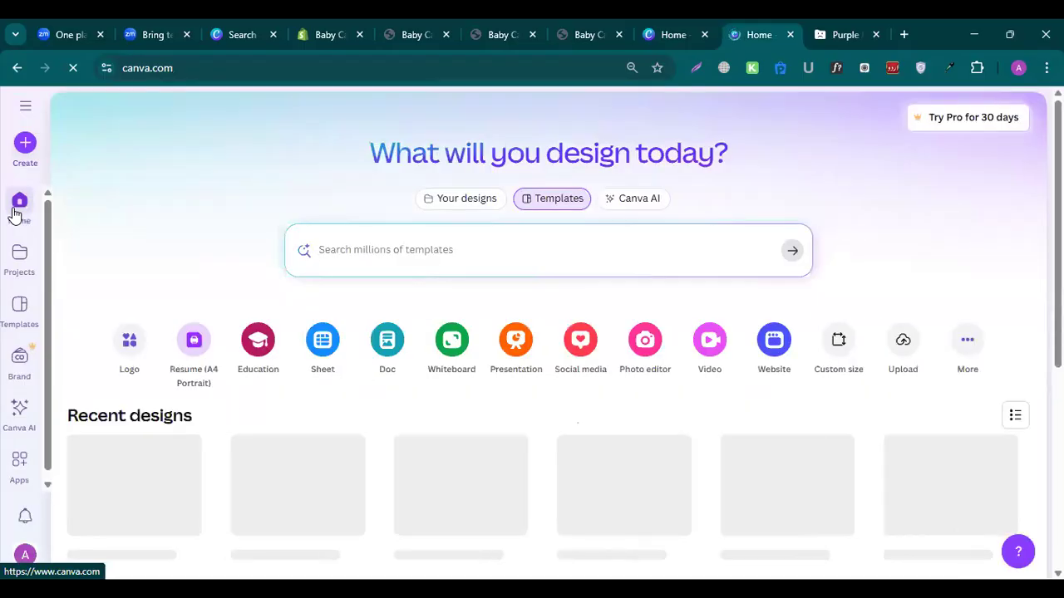
pyautogui.scroll(-4, 522, 366)
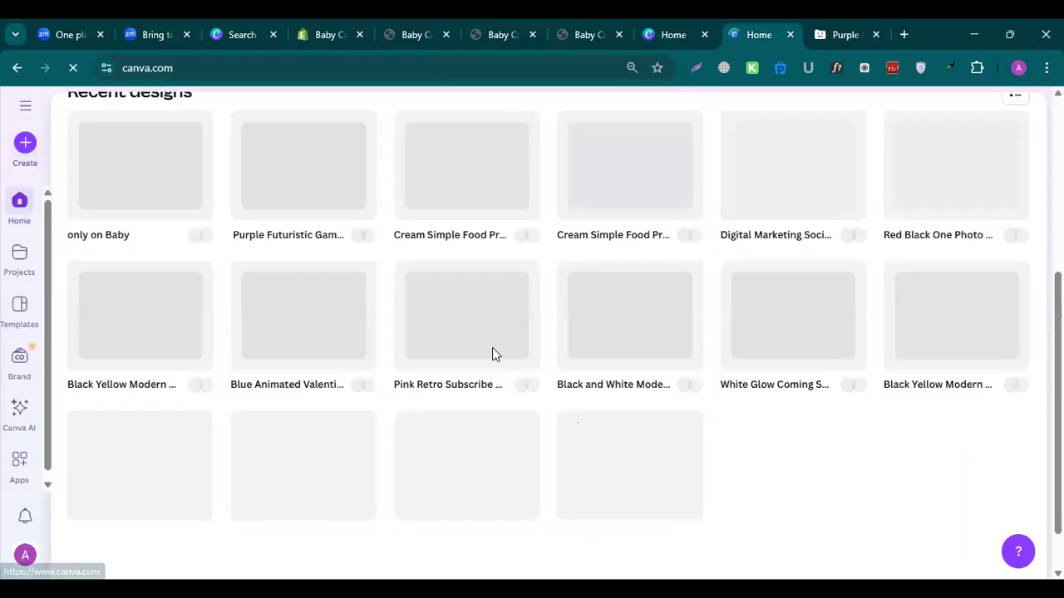
pyautogui.scroll(-1, 492, 354)
pyautogui.scroll(5, 377, 264)
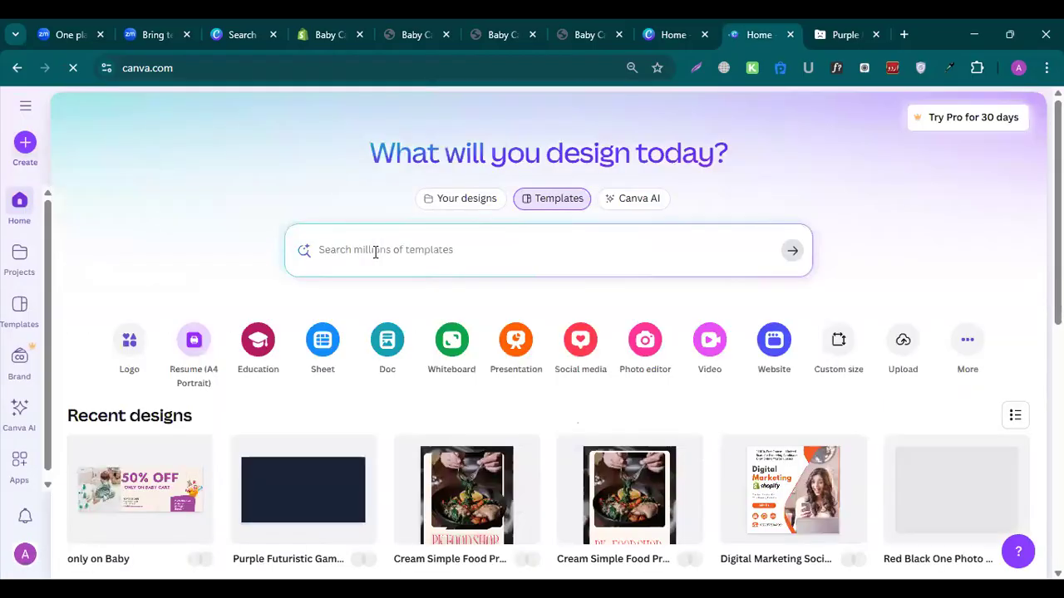
pyautogui.write('logo')
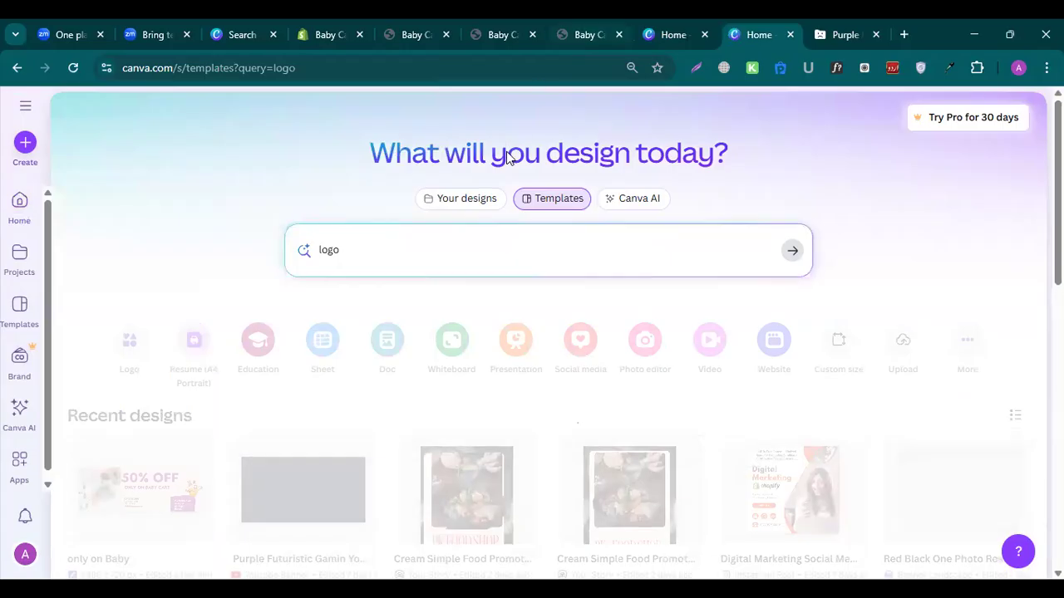
pyautogui.click(467, 249)
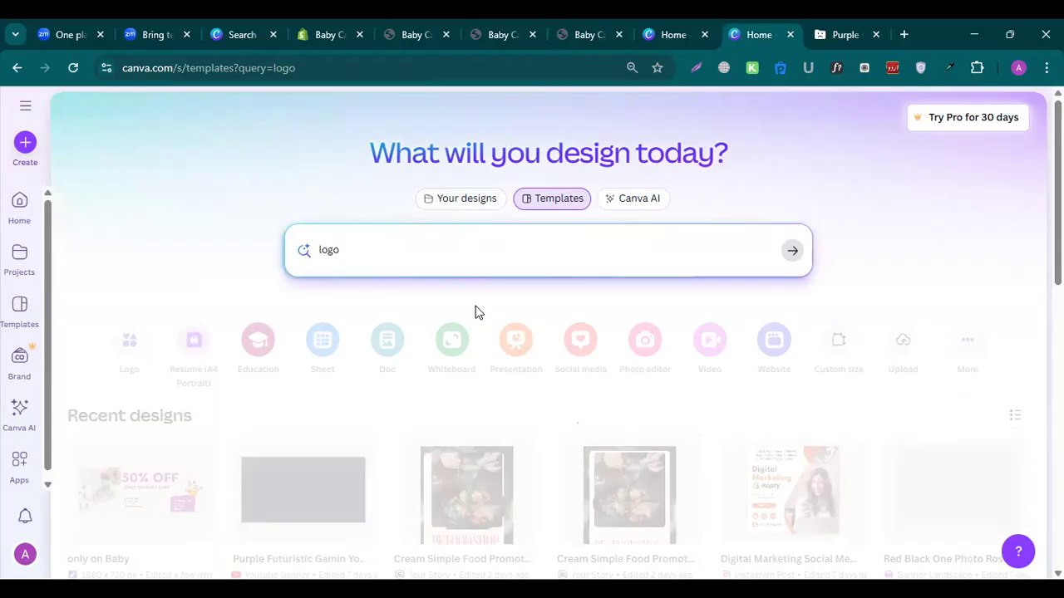
# - Browse the logo template results and check which designs are marked Pro
pyautogui.scroll(-2, 657, 288)
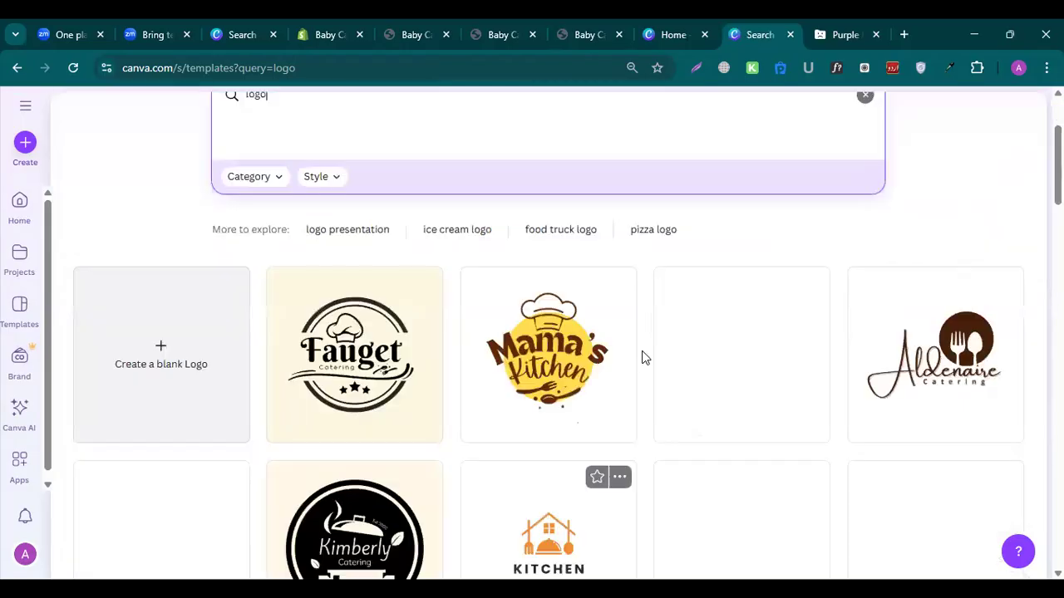
pyautogui.scroll(-5, 743, 330)
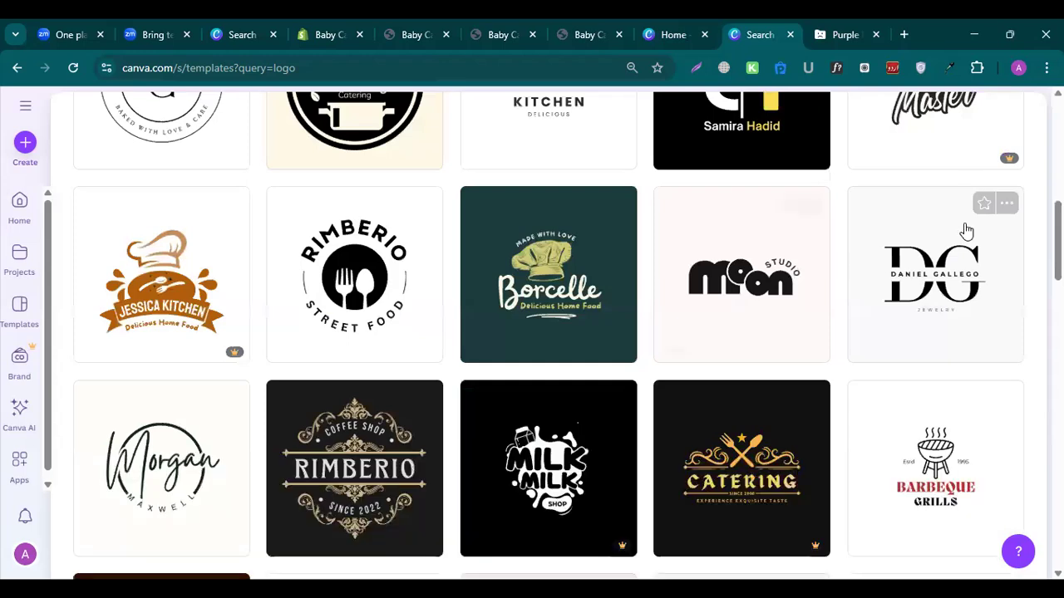
pyautogui.scroll(2, 964, 267)
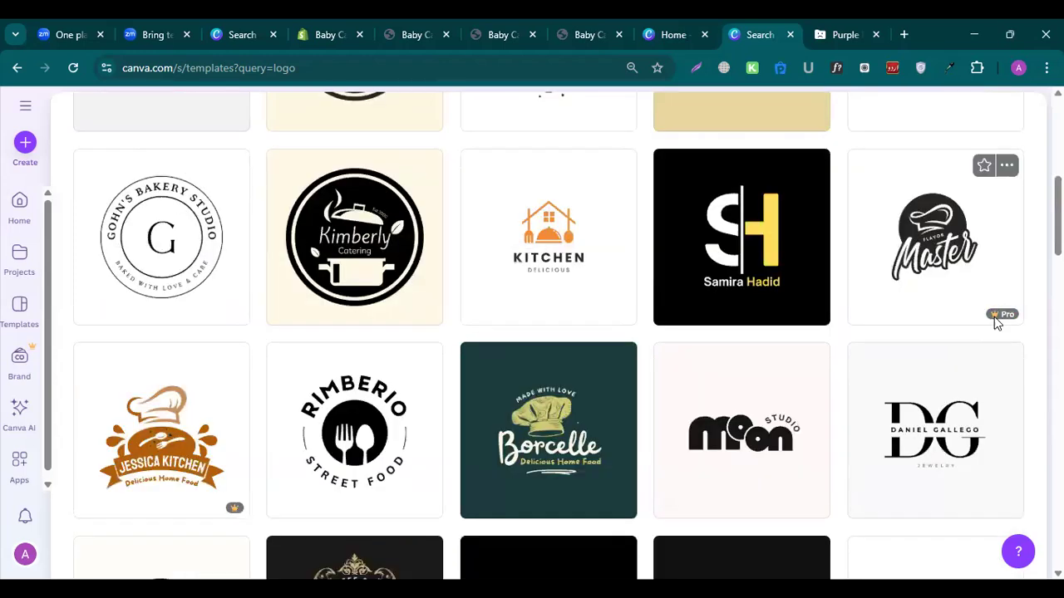
pyautogui.moveTo(996, 320)
pyautogui.scroll(-1, 773, 365)
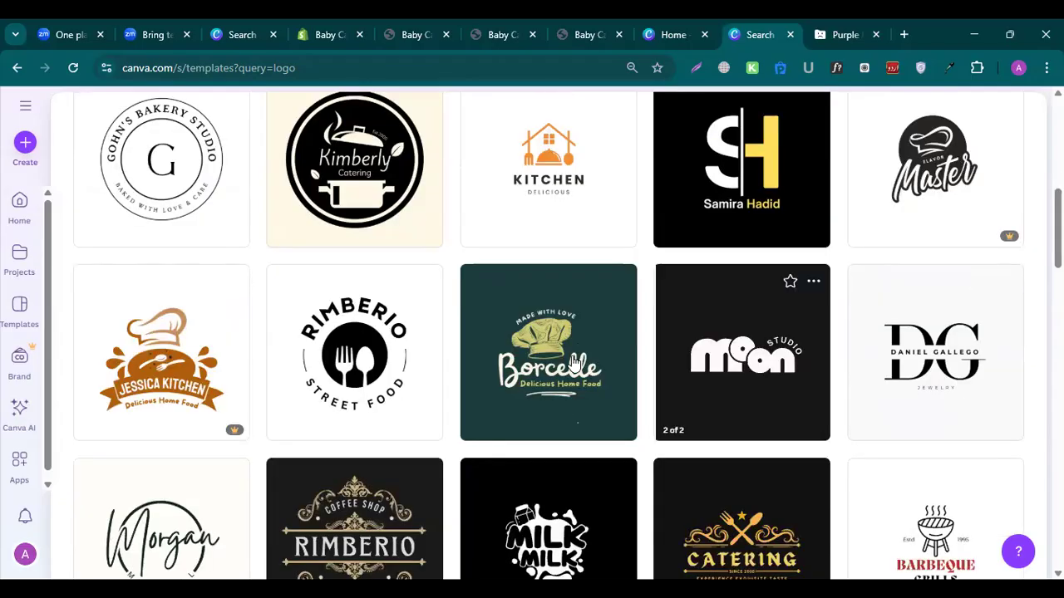
pyautogui.scroll(-1, 470, 371)
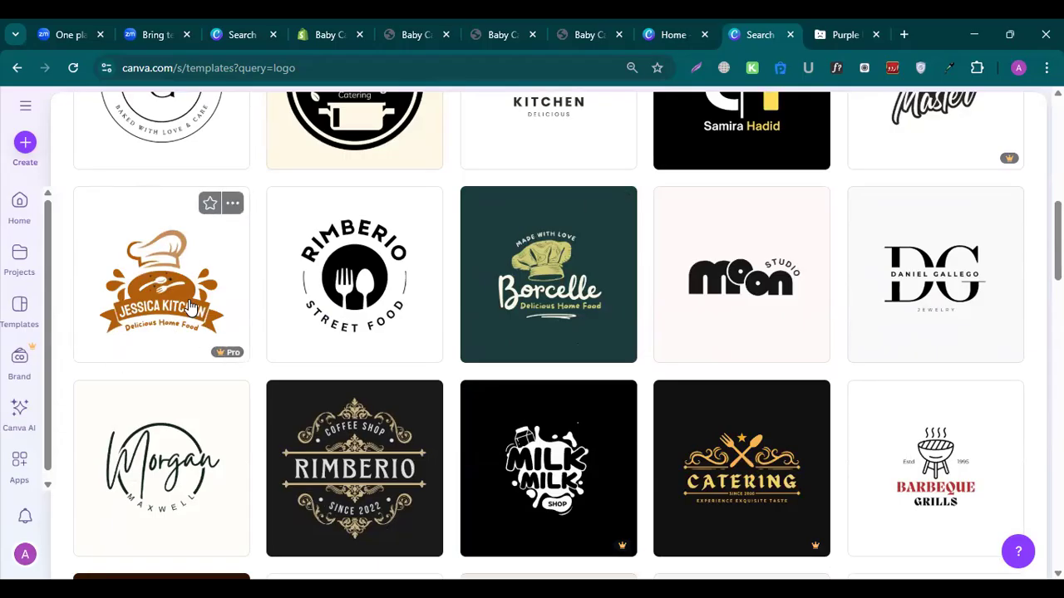
pyautogui.scroll(-2, 187, 332)
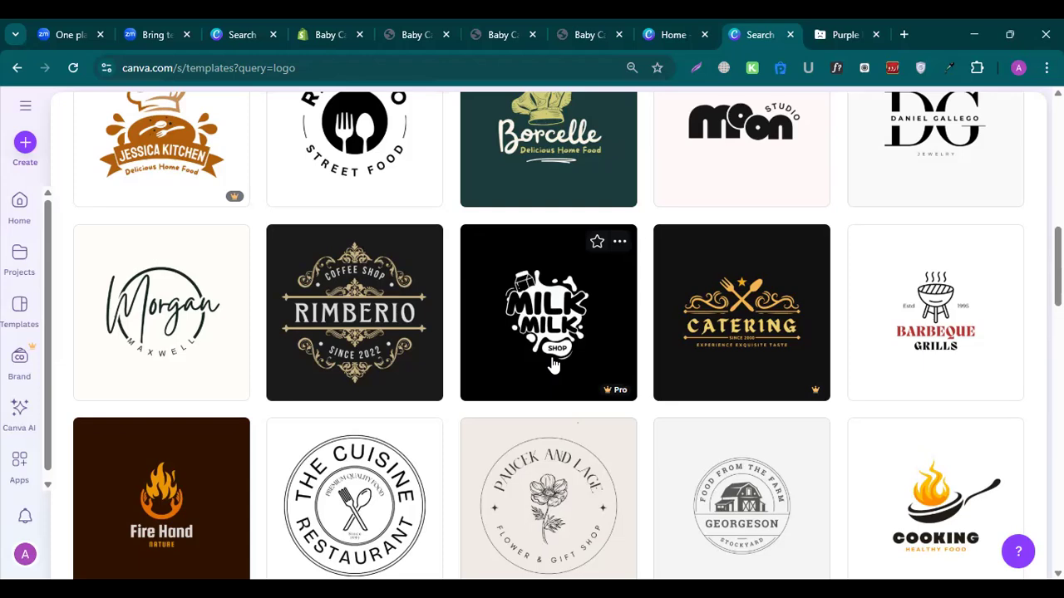
pyautogui.scroll(-3, 554, 366)
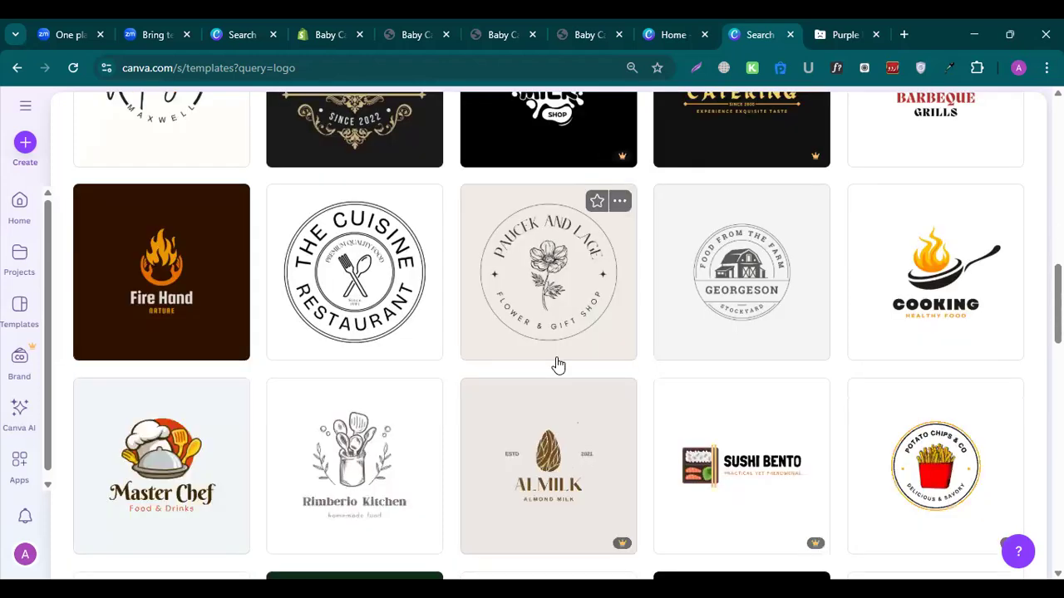
pyautogui.scroll(-2, 558, 366)
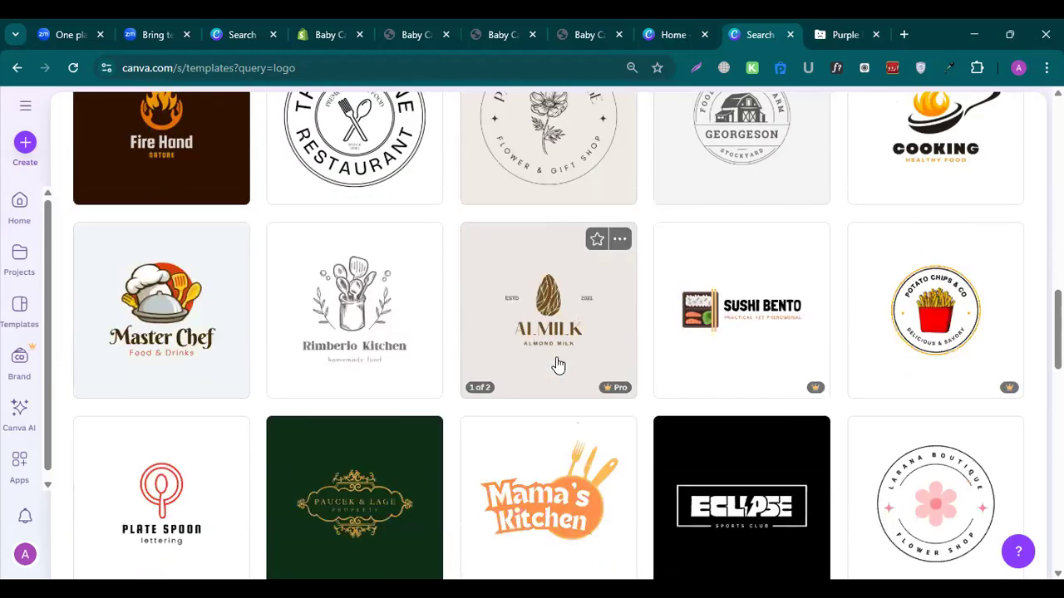
# - Look over the logo template results once more, from the first rows down to the lower designs
pyautogui.scroll(8, 552, 356)
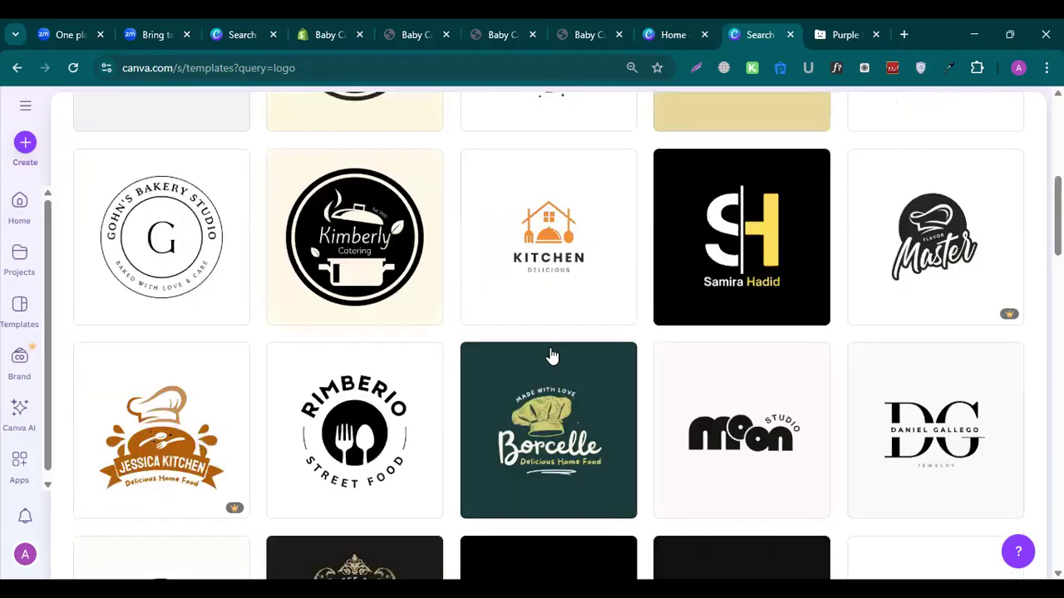
pyautogui.scroll(8, 551, 355)
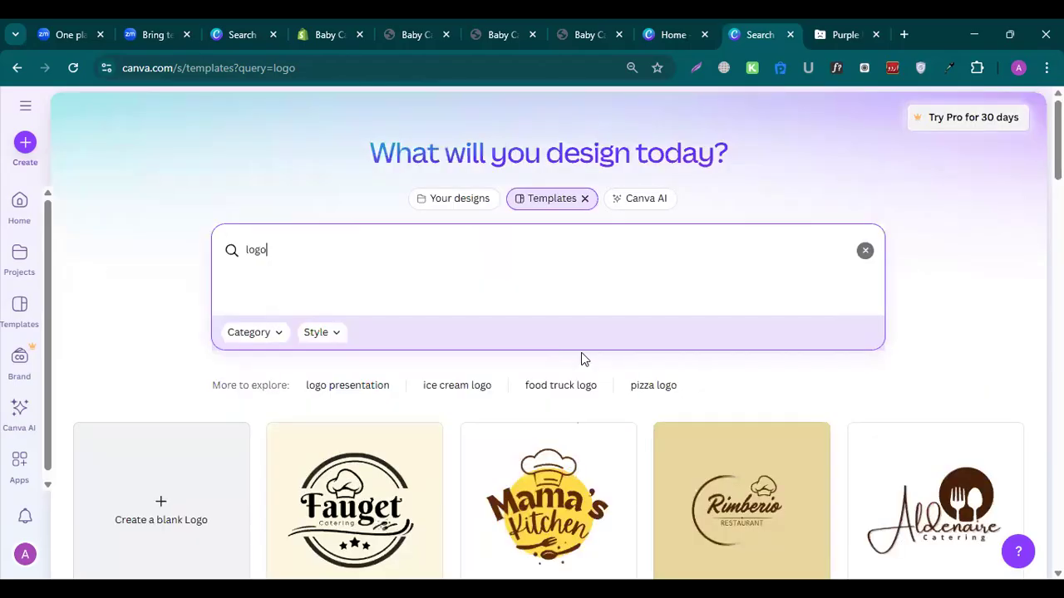
pyautogui.scroll(-8, 582, 359)
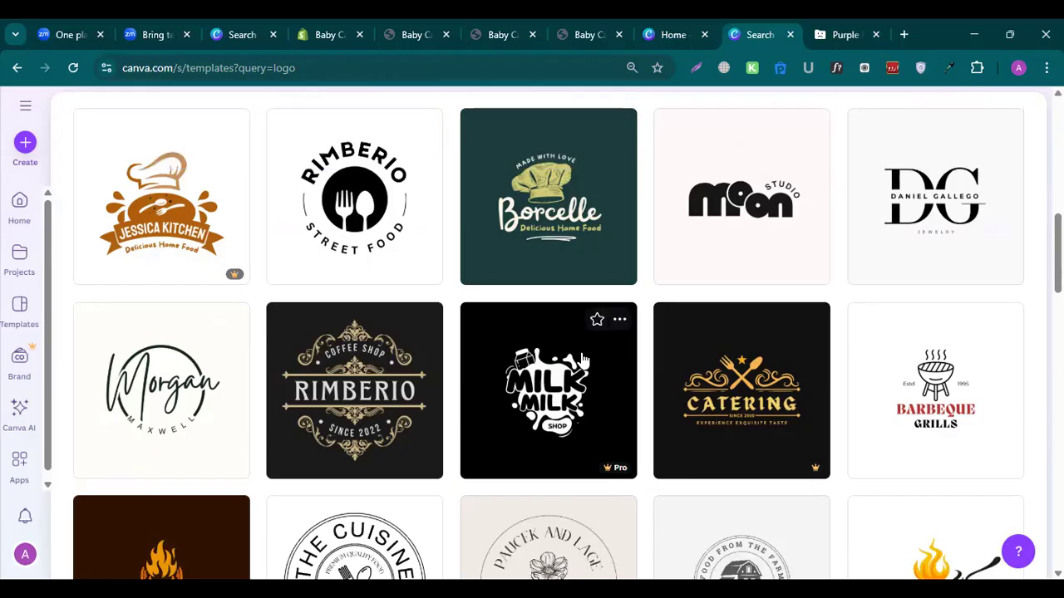
pyautogui.scroll(-5, 545, 373)
pyautogui.scroll(10, 544, 373)
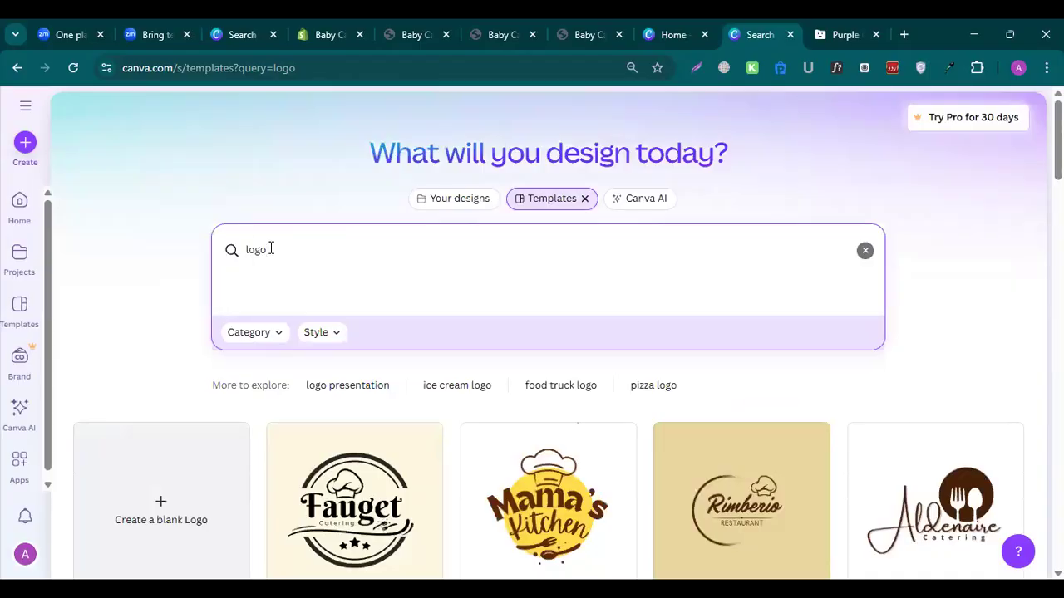
# - Clear the "logo" query from the template search
pyautogui.press('BackSpace')
pyautogui.press('BackSpace')
pyautogui.press('BackSpace')
pyautogui.press('BackSpace')
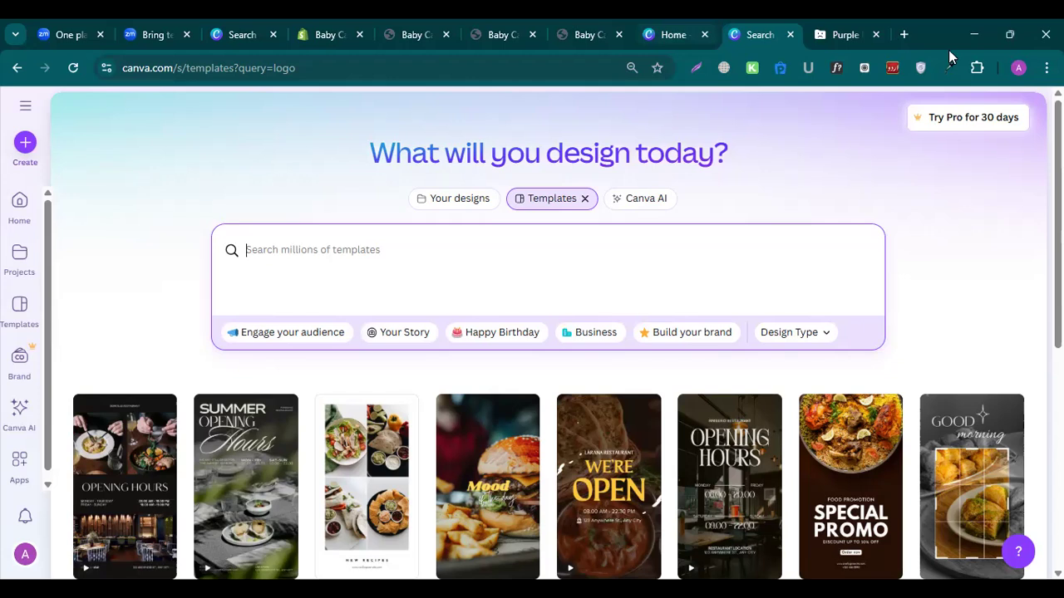
# - Search the web for "khadi" in a new browser tab and open the khaadi.com site
pyautogui.click(903, 34)
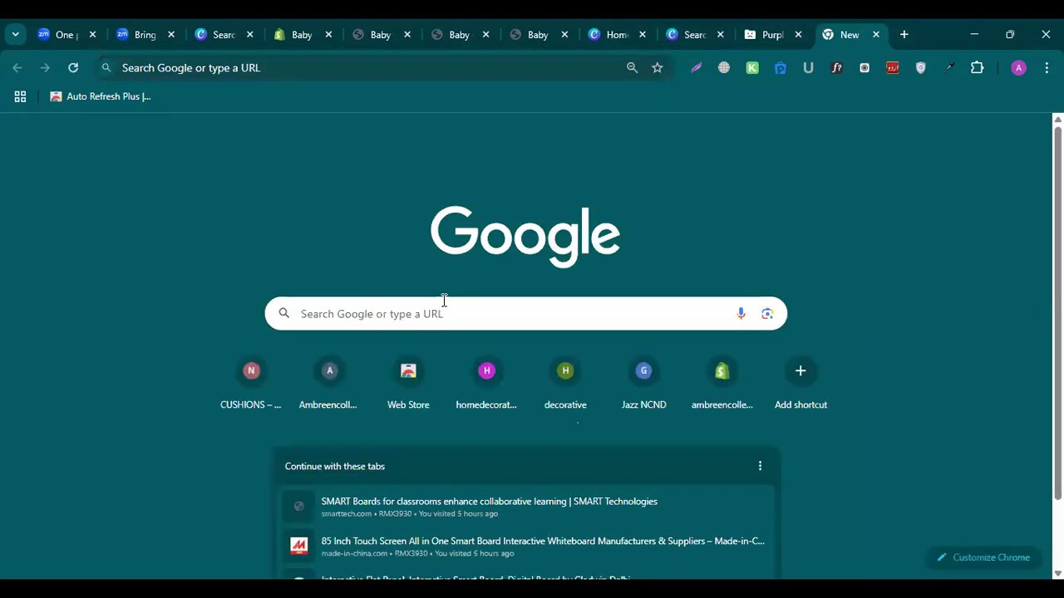
pyautogui.write('khad')
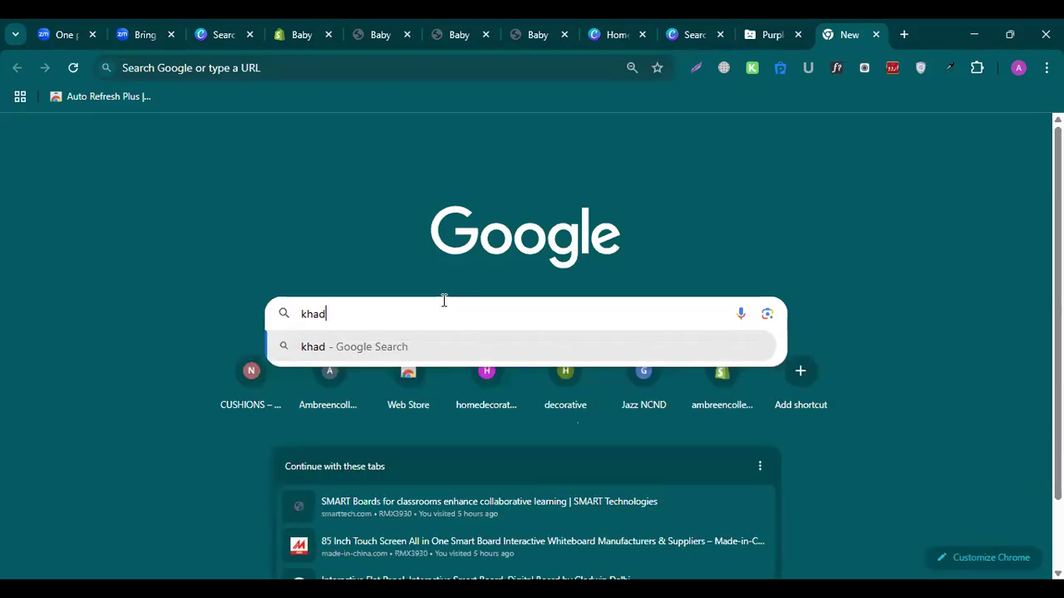
pyautogui.write('i \\')
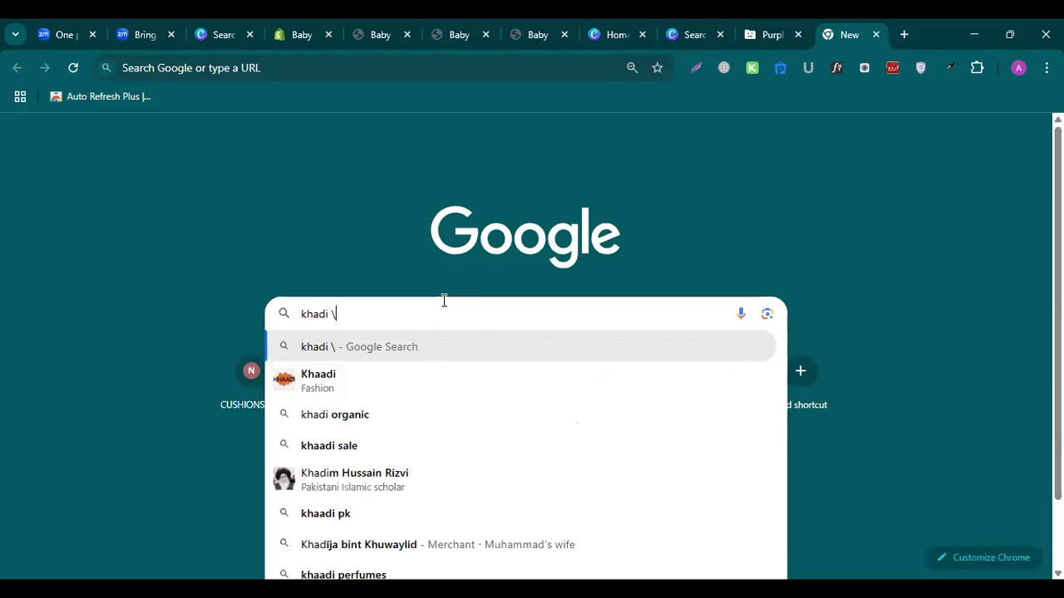
pyautogui.press('BackSpace')
pyautogui.press('BackSpace')
pyautogui.press('Return')
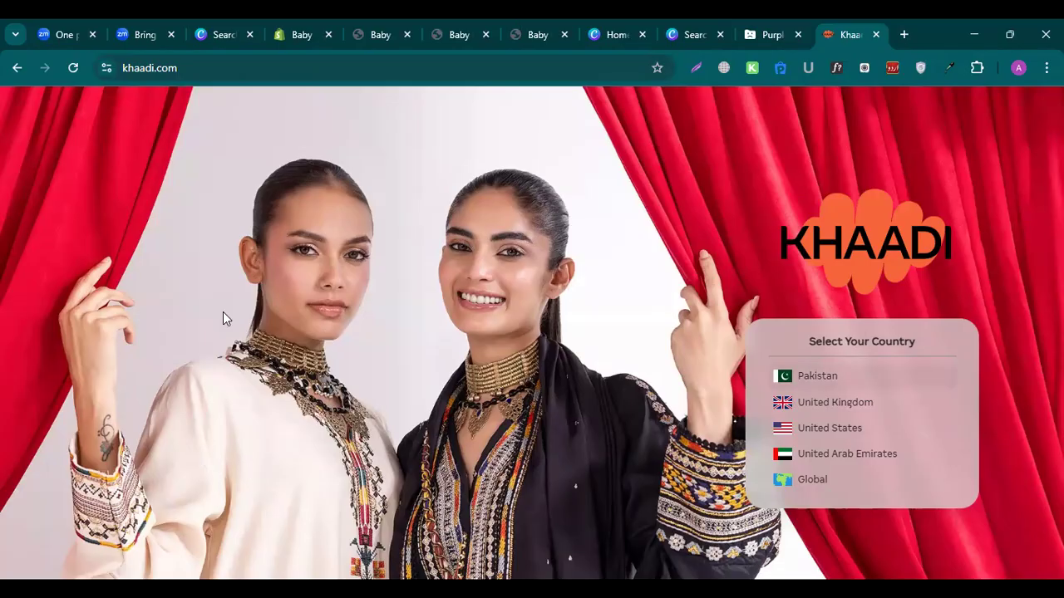
# - Return to the Canva template search and look through the suggested food and restaurant templates
pyautogui.click(689, 34)
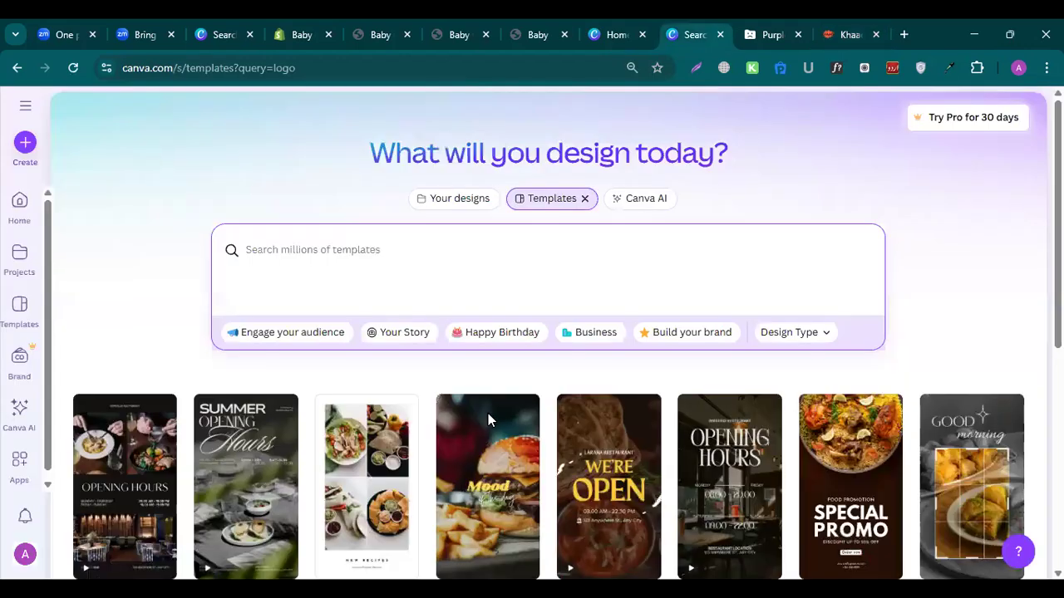
pyautogui.scroll(-6, 296, 319)
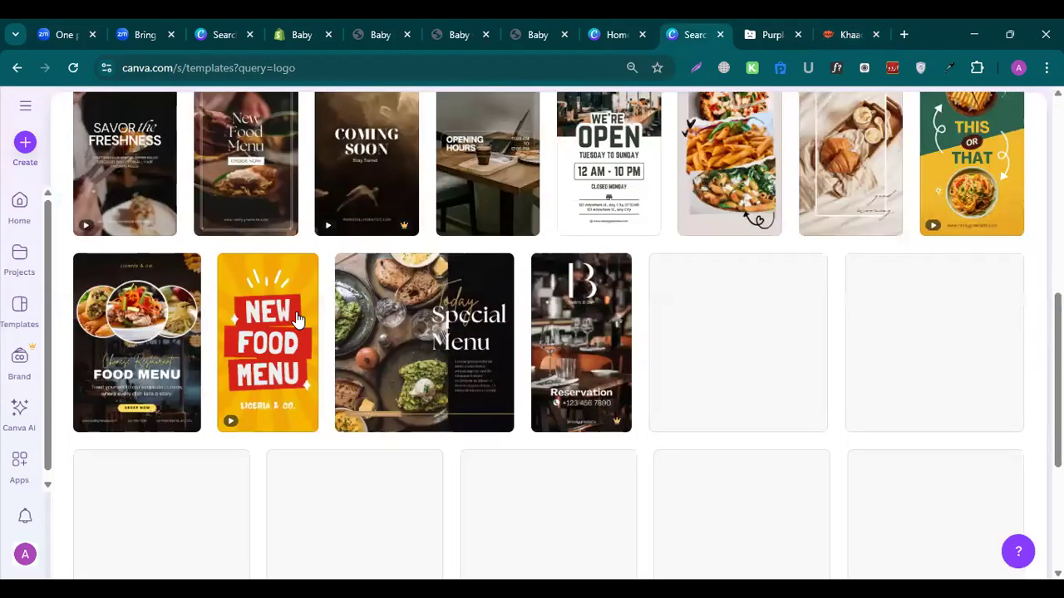
pyautogui.scroll(1, 297, 319)
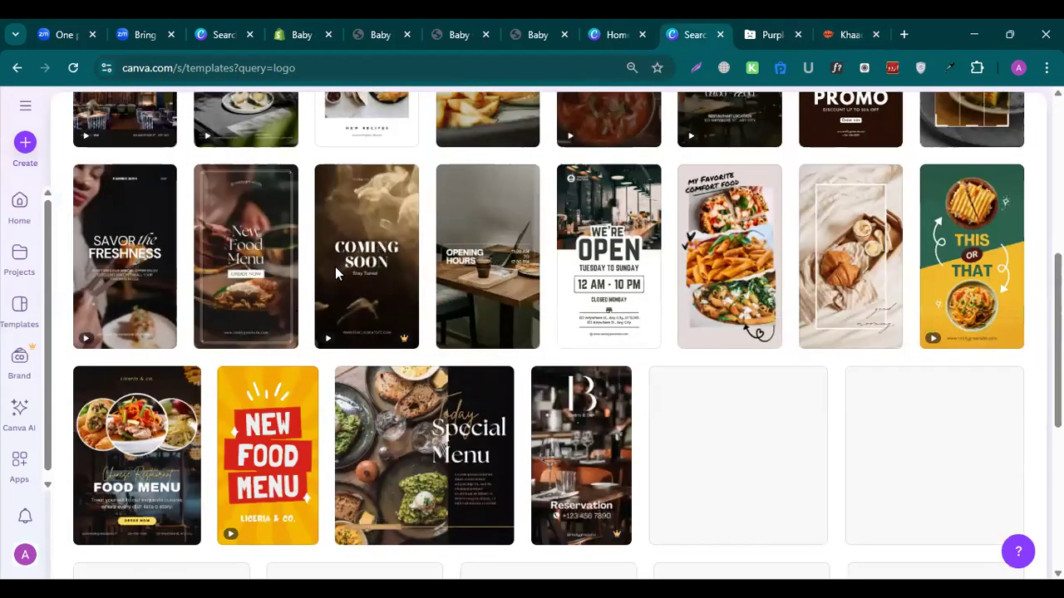
pyautogui.scroll(5, 335, 267)
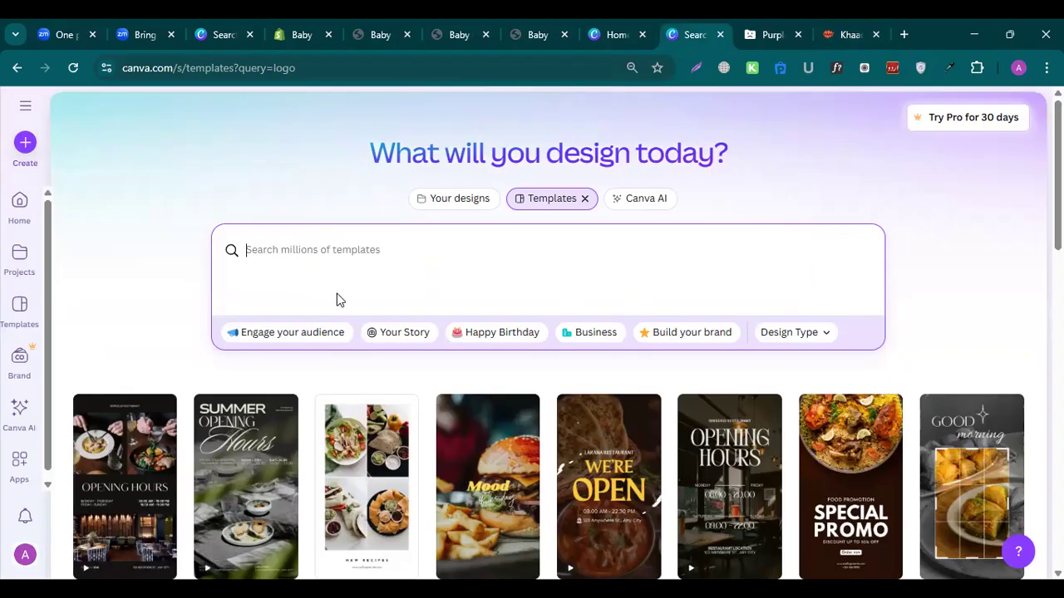
pyautogui.scroll(-3, 336, 299)
pyautogui.scroll(3, 268, 239)
# - Search the Canva templates for "presenation"
pyautogui.click(268, 236)
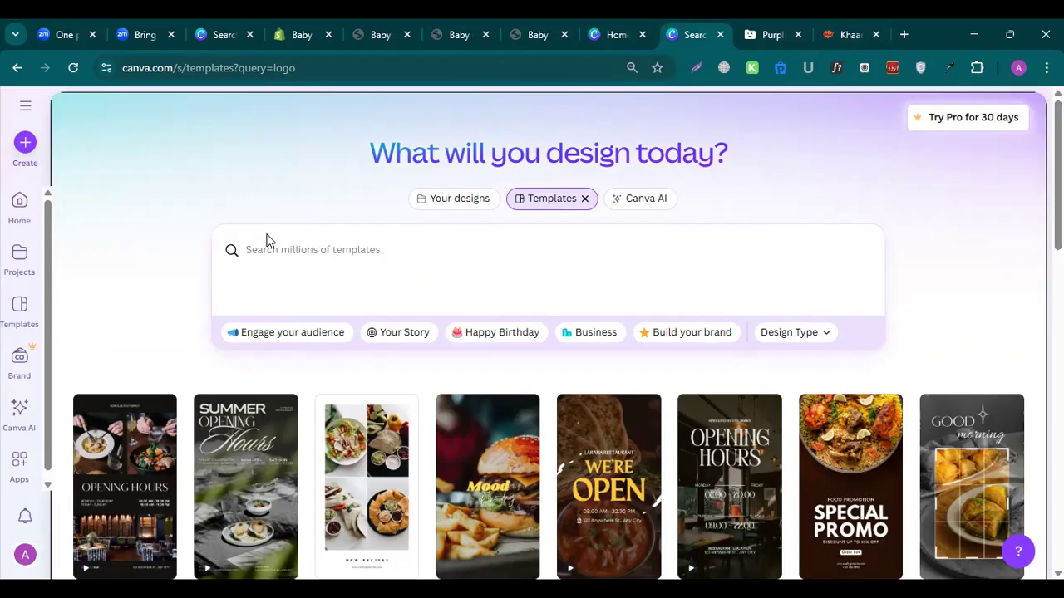
pyautogui.click(272, 255)
pyautogui.write('pres')
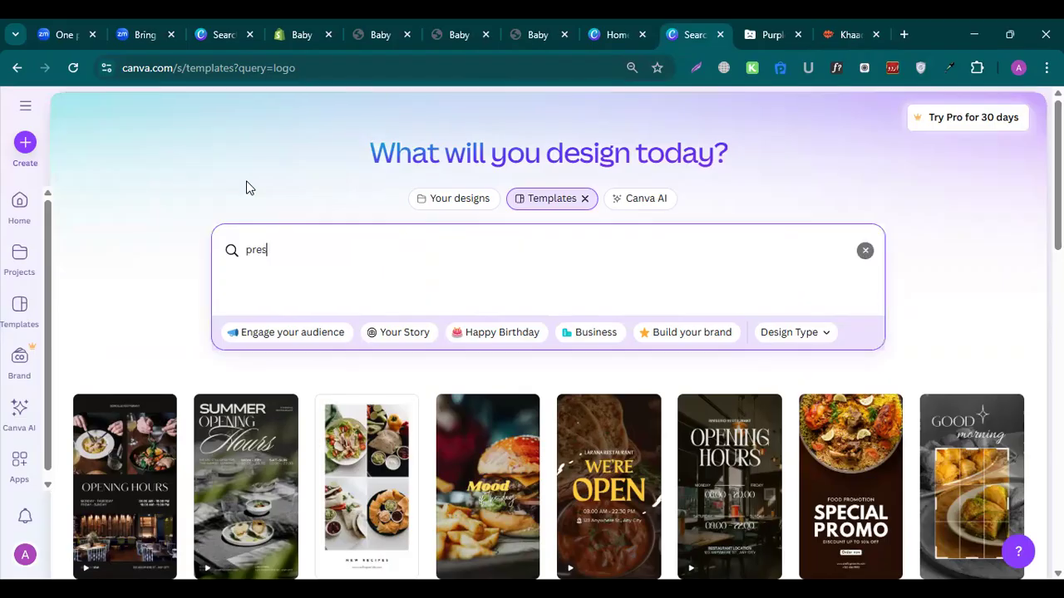
pyautogui.write('enation')
pyautogui.press('Return')
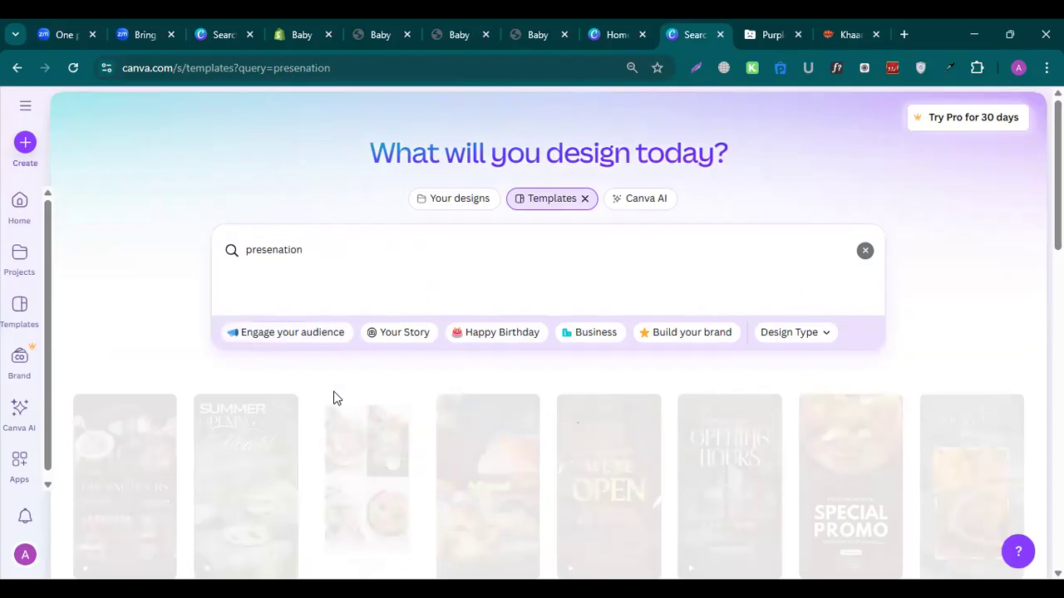
# - Open the Black Modern Food Menu Presentation template for customizing
pyautogui.scroll(-3, 335, 399)
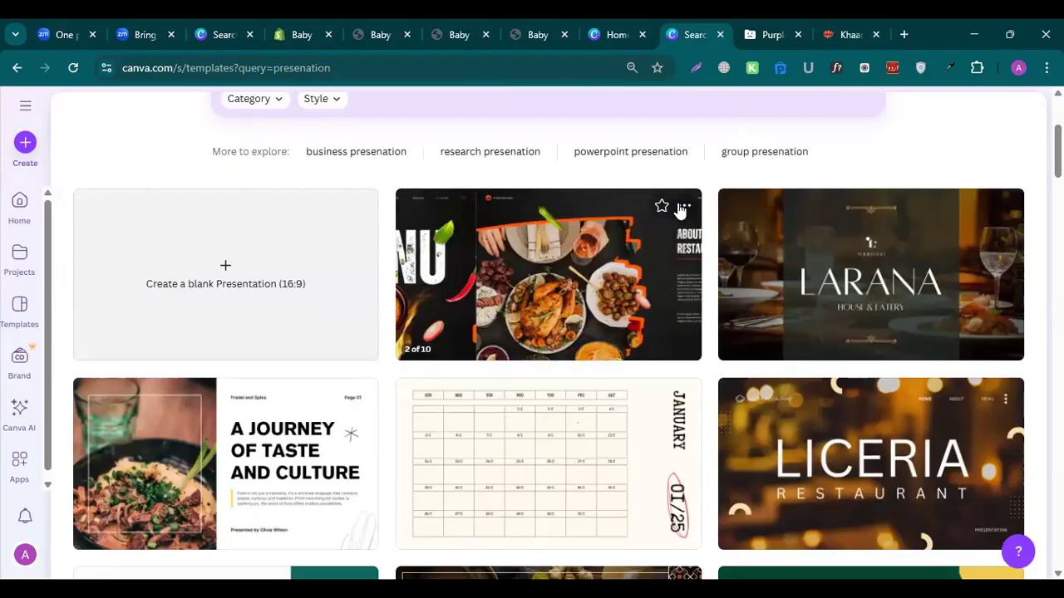
pyautogui.click(683, 207)
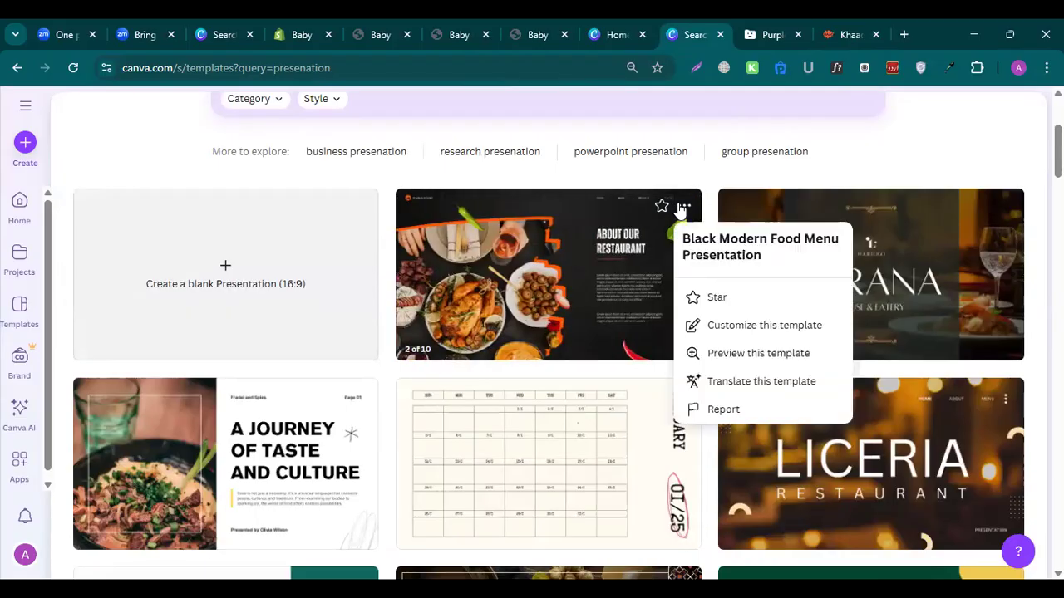
pyautogui.click(720, 321)
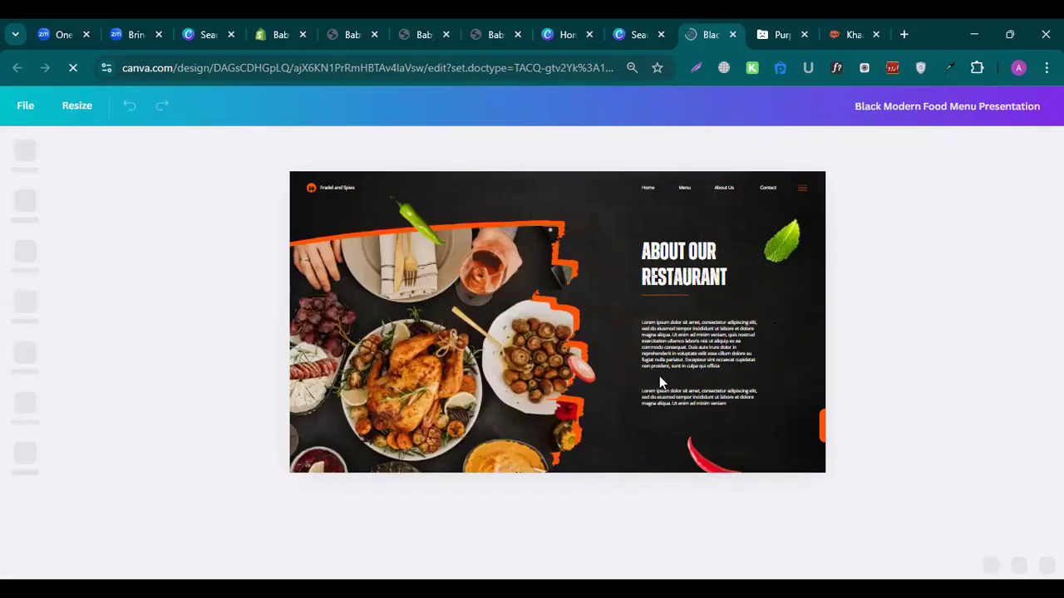
# - On page 3, try the "Our Best Seller Menu" heading at font size 68 and bring it back to 65
pyautogui.scroll(-1, 517, 265)
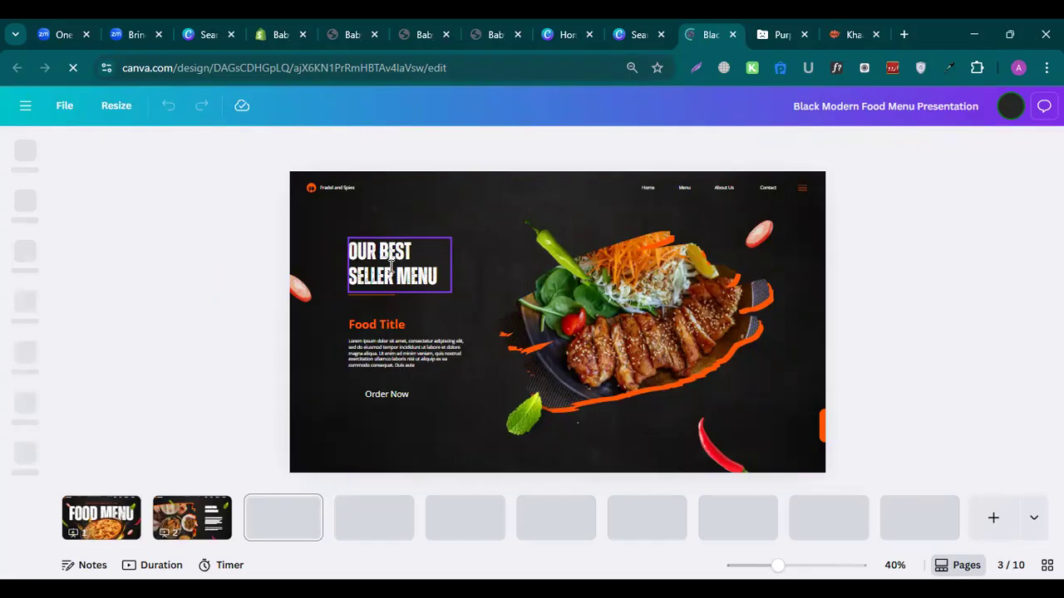
pyautogui.doubleClick(390, 266)
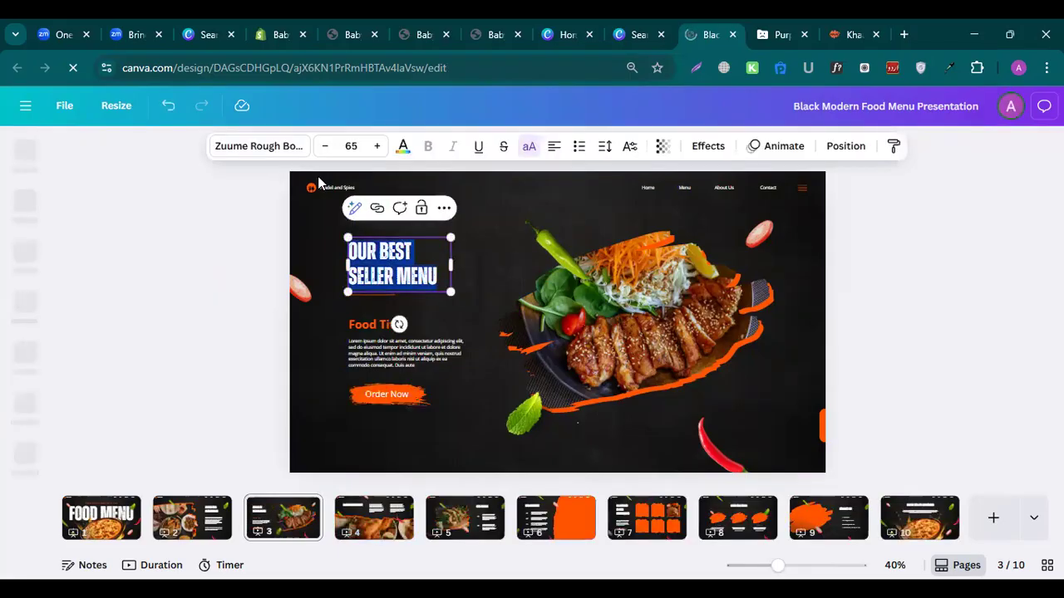
pyautogui.click(378, 148)
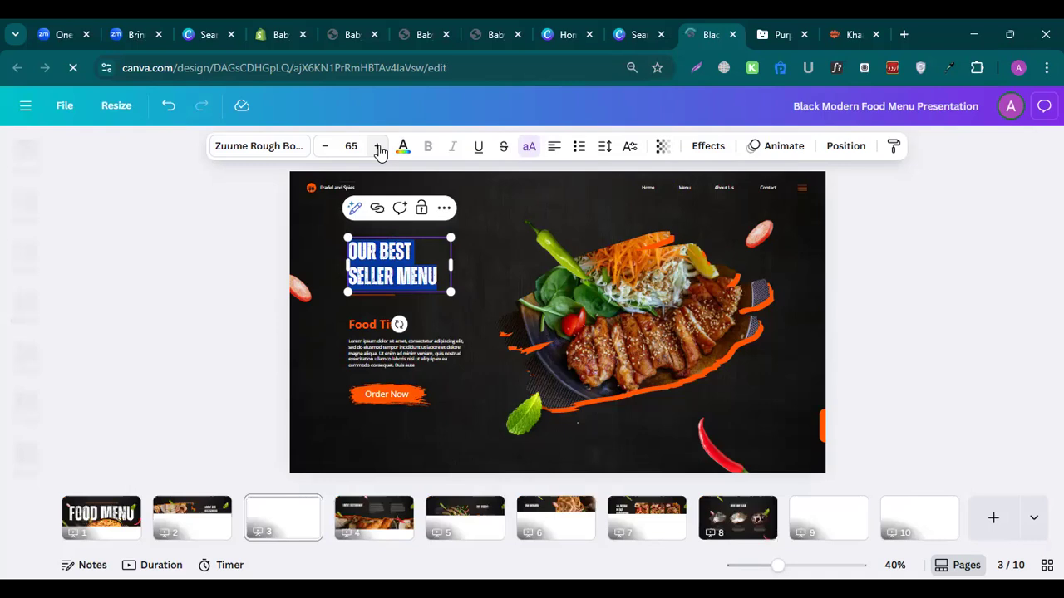
pyautogui.click(378, 147)
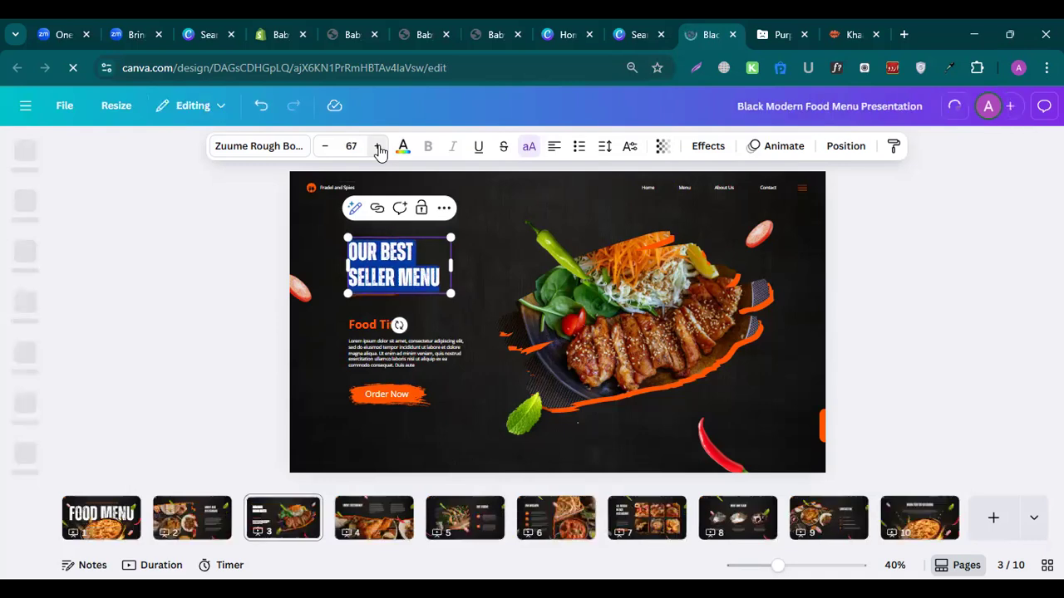
pyautogui.click(378, 147)
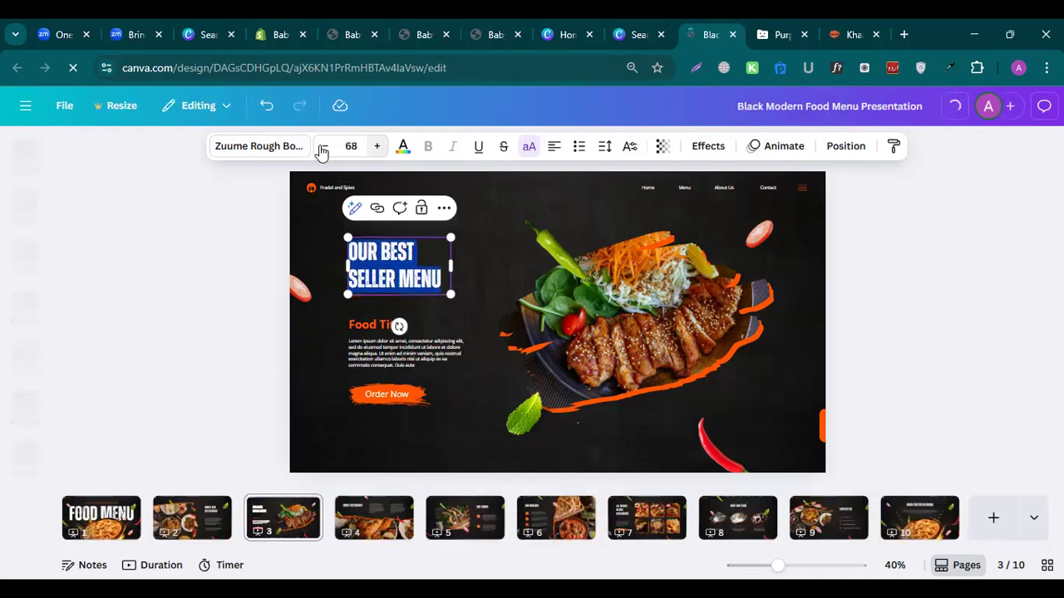
pyautogui.click(323, 148)
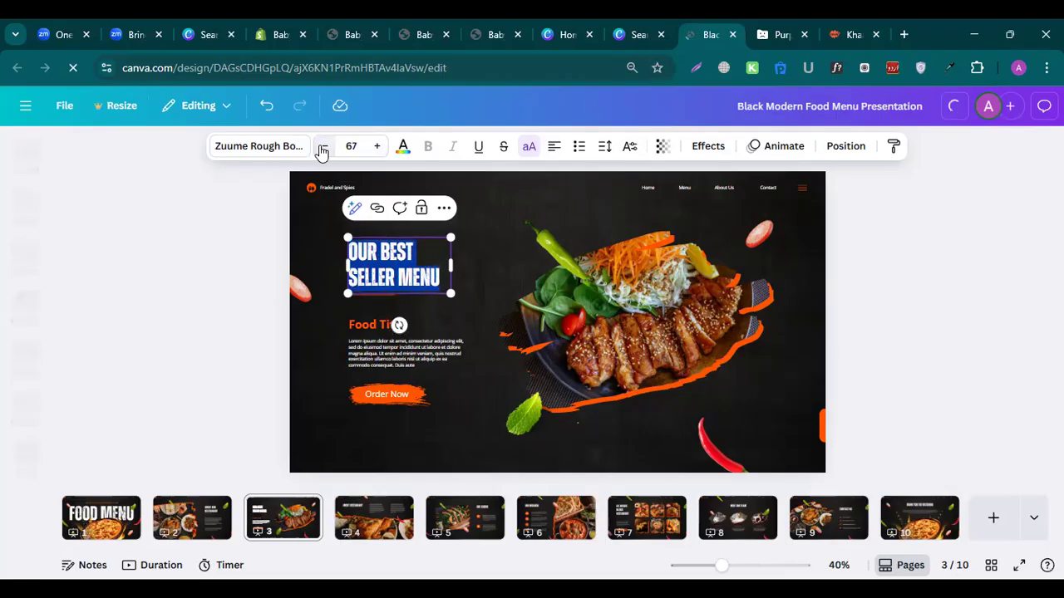
pyautogui.click(323, 147)
pyautogui.click(322, 147)
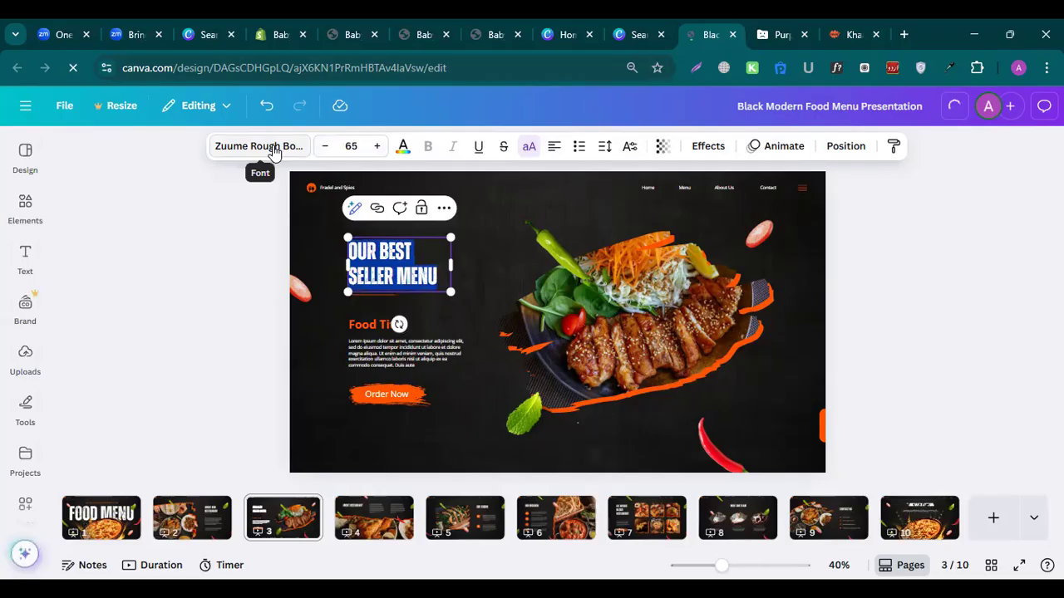
# - Try to apply the Special Elite font to the "Our Best Seller Menu" heading, and close the font list
pyautogui.click(274, 148)
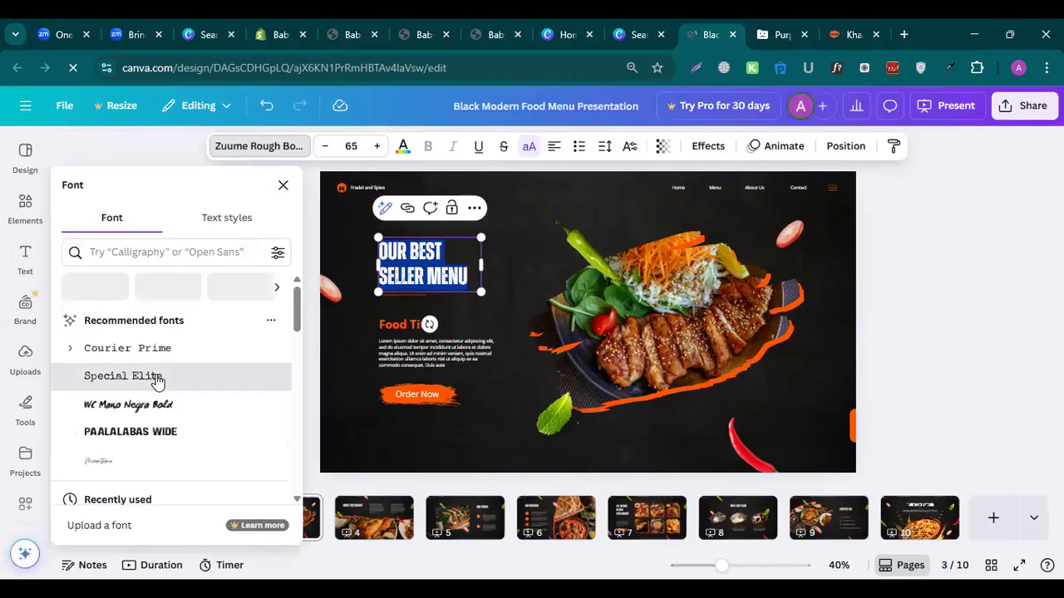
pyautogui.click(158, 380)
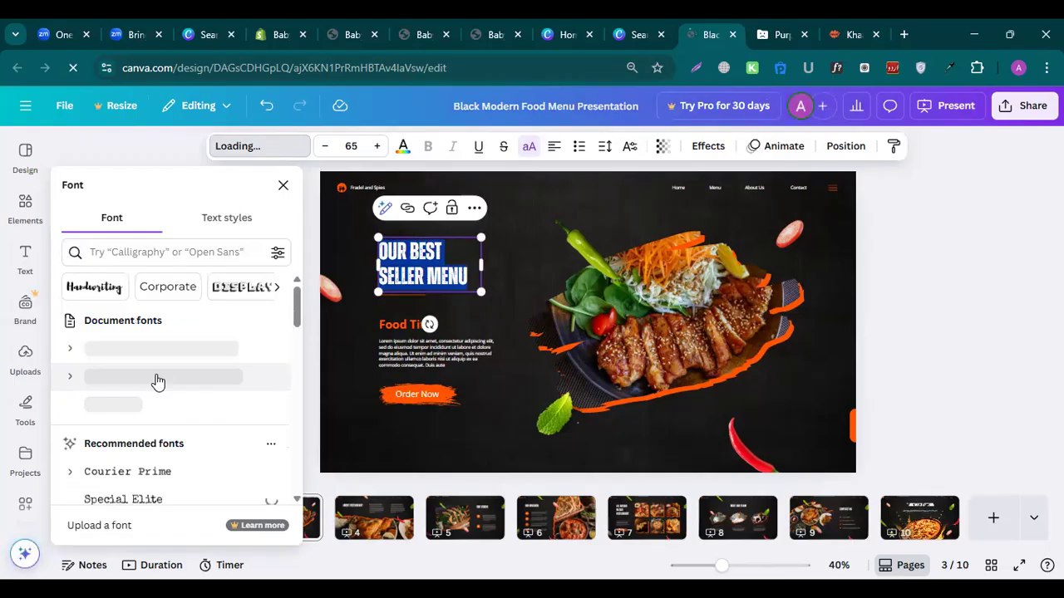
pyautogui.moveTo(433, 397)
pyautogui.mouseDown()
pyautogui.moveTo(459, 371)
pyautogui.moveTo(432, 396)
pyautogui.mouseUp()
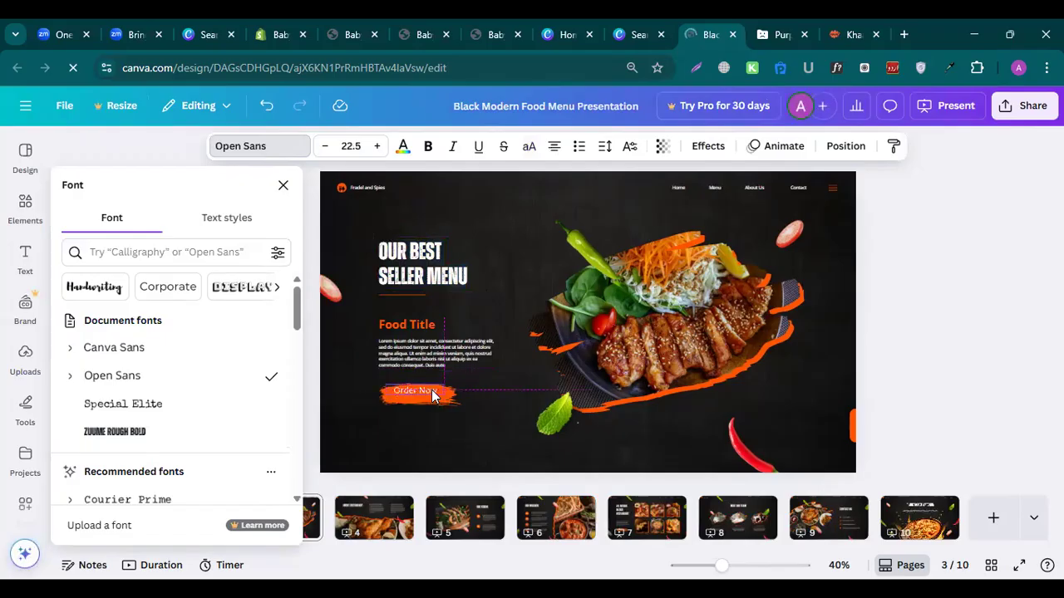
pyautogui.click(282, 184)
# - Add a default heading text box to page 3 and erase its placeholder text
pyautogui.click(21, 263)
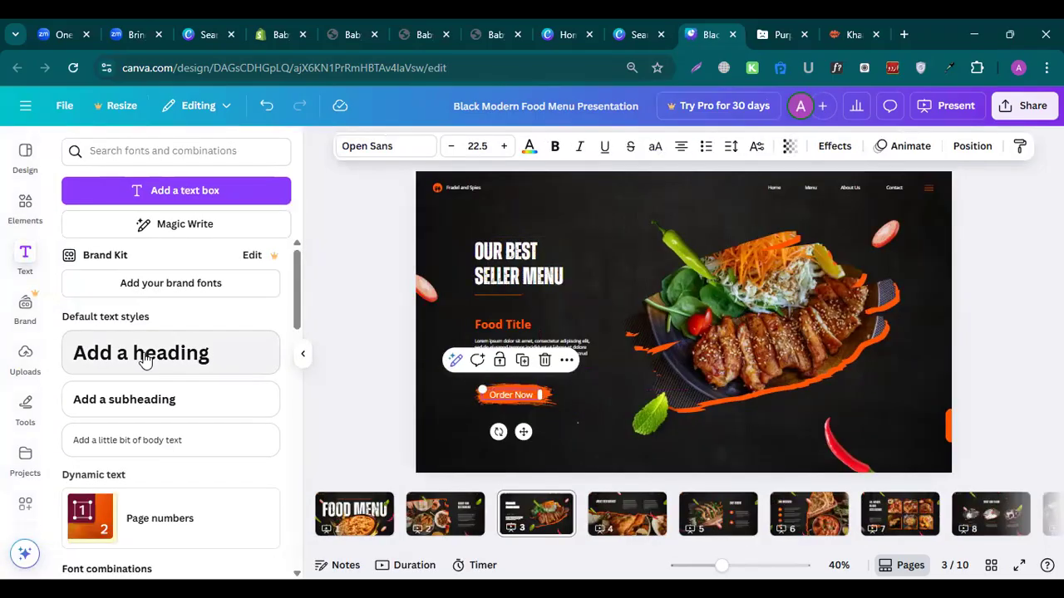
pyautogui.click(145, 360)
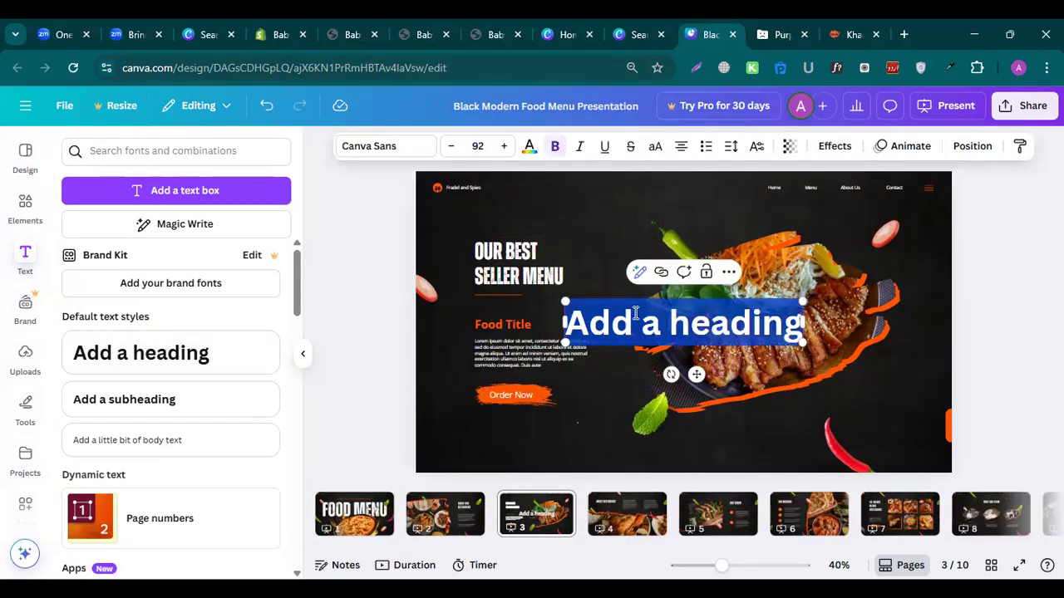
pyautogui.click(636, 313)
pyautogui.hotkey('ctrl', 'a')
pyautogui.press('BackSpace')
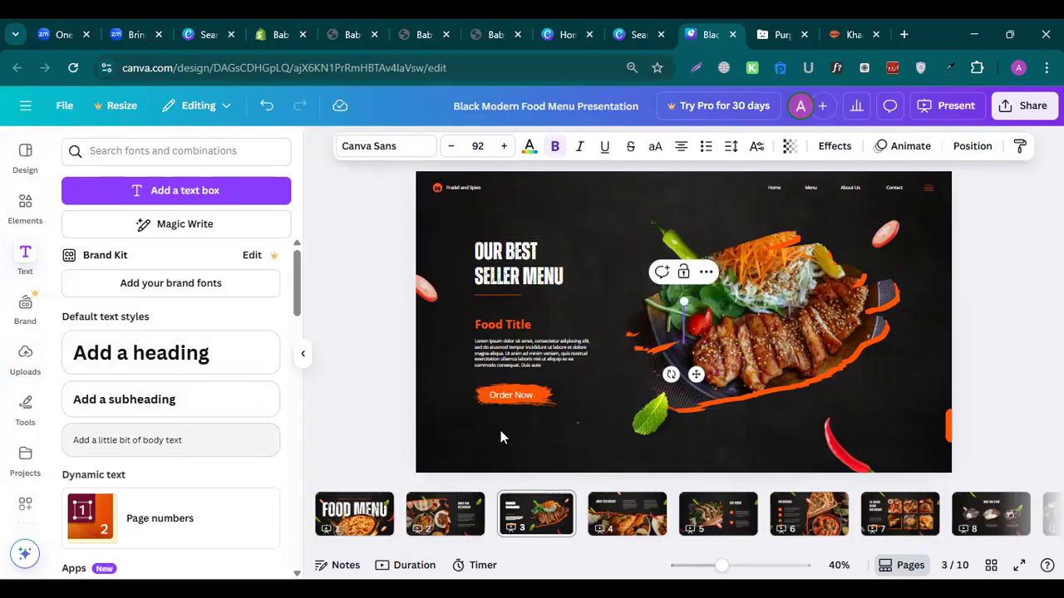
# - Move the "Order Now" label up beneath the paragraph and shift its orange brush shape slightly down and left
pyautogui.moveTo(522, 397); pyautogui.dragTo(556, 374)
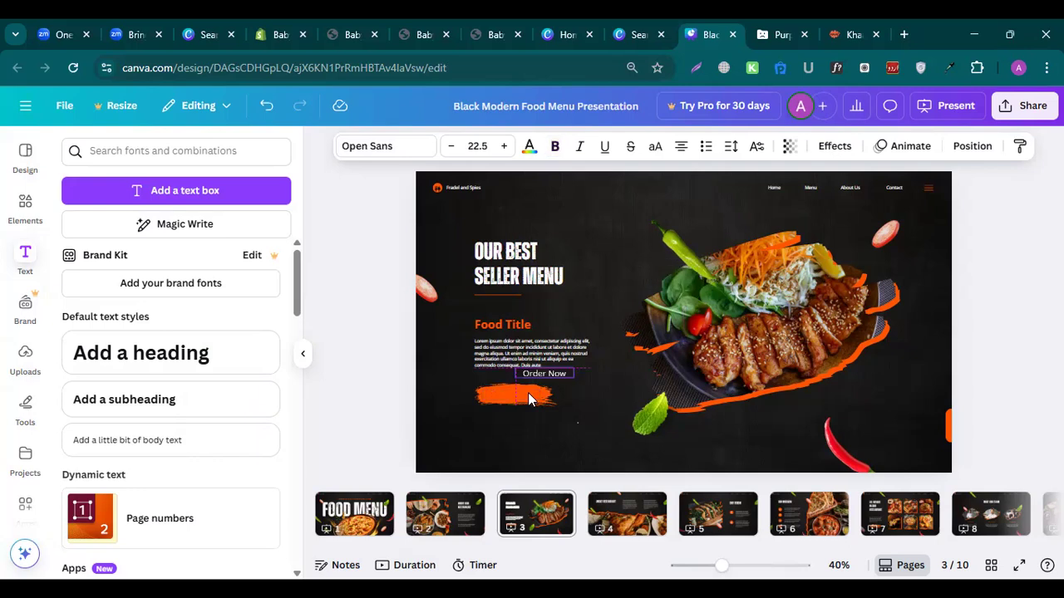
pyautogui.moveTo(492, 393); pyautogui.dragTo(515, 402)
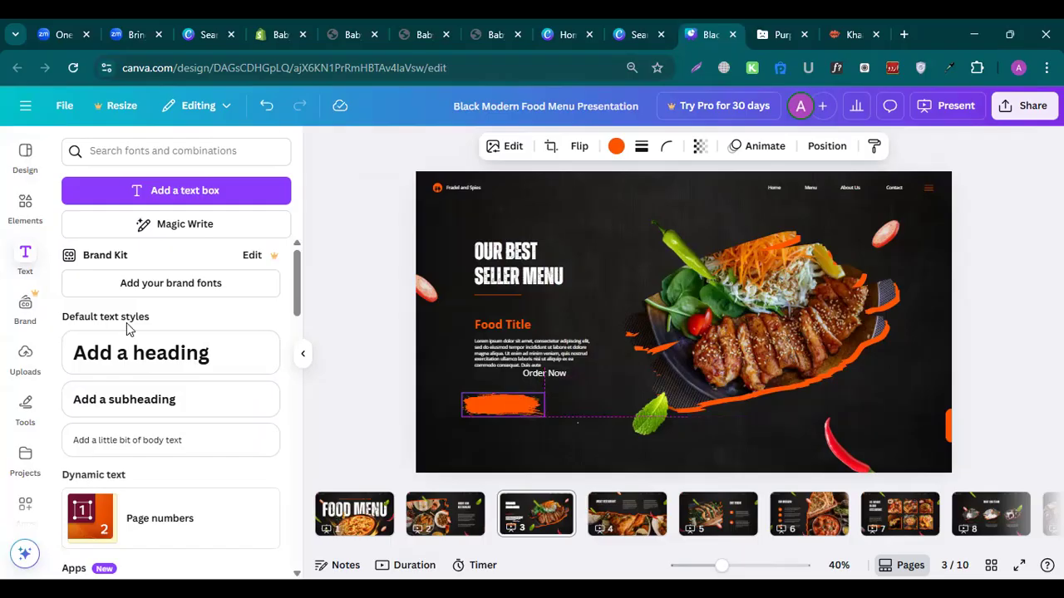
# - Search the elements library for "shapes" and browse the full list of basic shapes
pyautogui.click(25, 207)
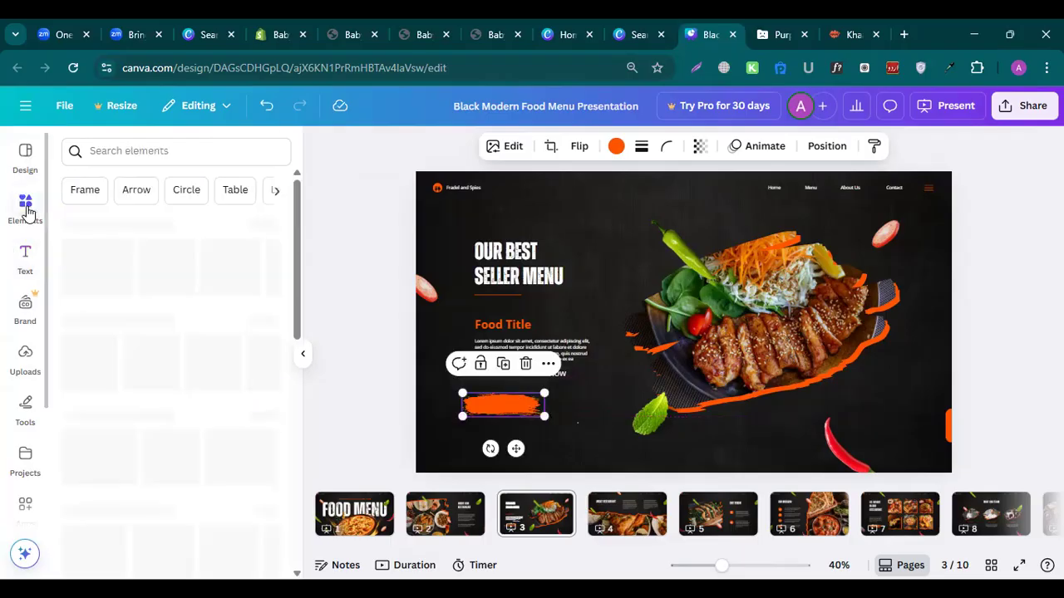
pyautogui.click(118, 151)
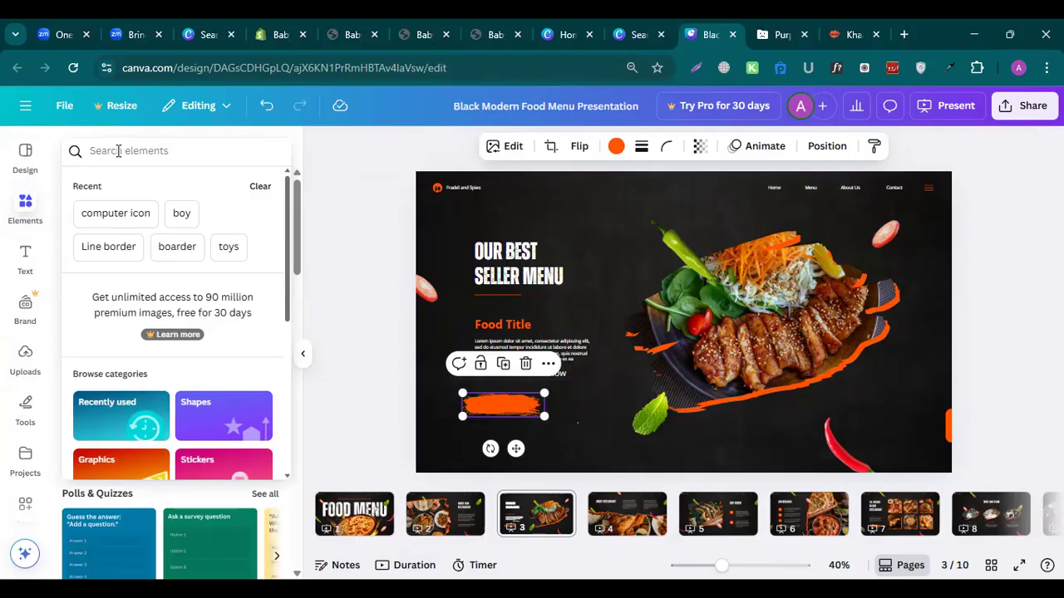
pyautogui.write('sh')
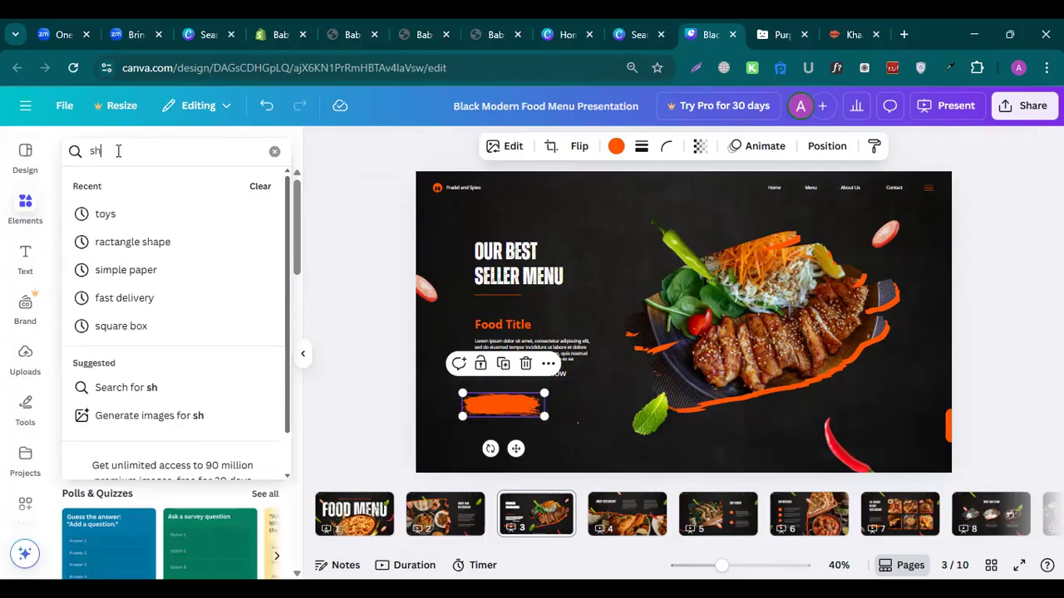
pyautogui.write('apes')
pyautogui.press('Return')
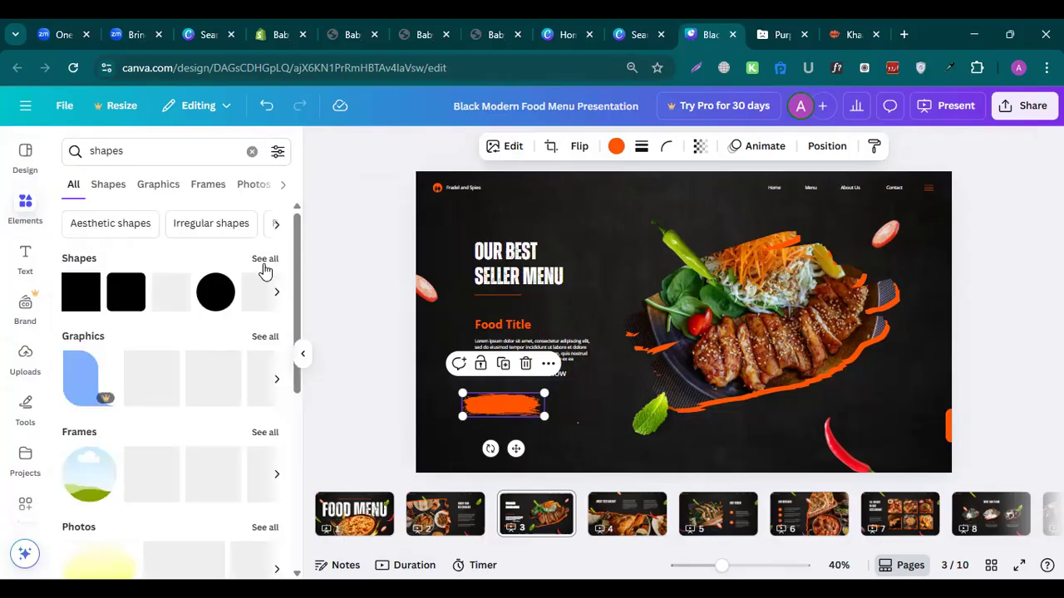
pyautogui.click(265, 260)
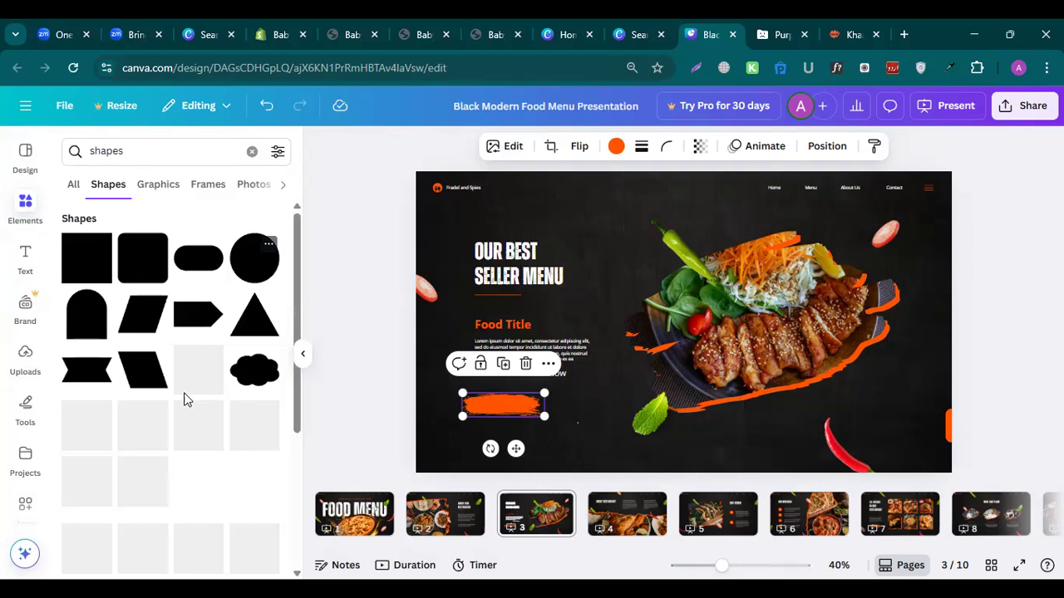
pyautogui.scroll(-5, 184, 400)
pyautogui.scroll(5, 212, 258)
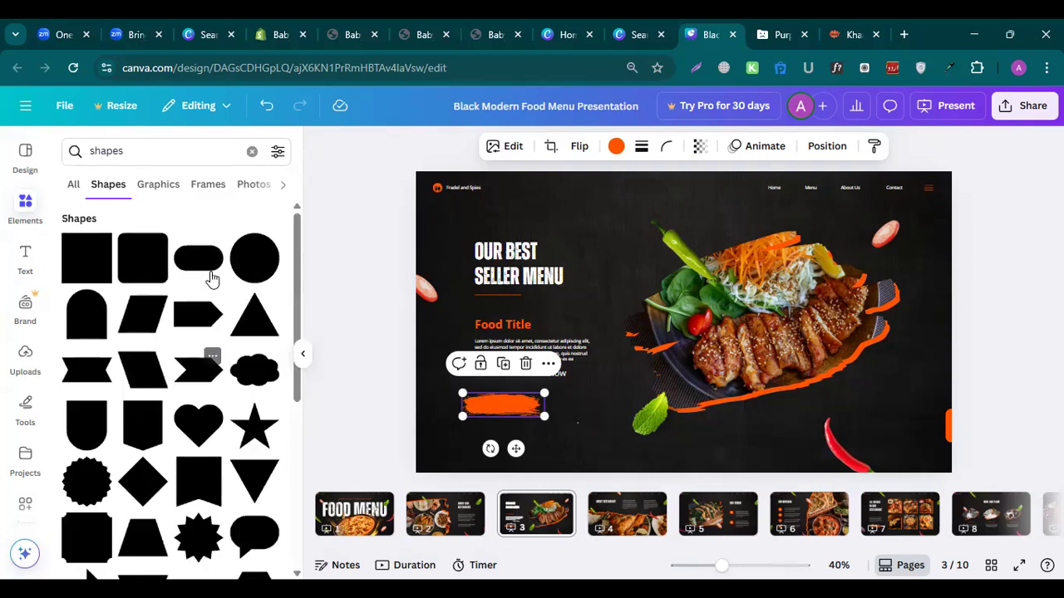
pyautogui.scroll(-4, 166, 380)
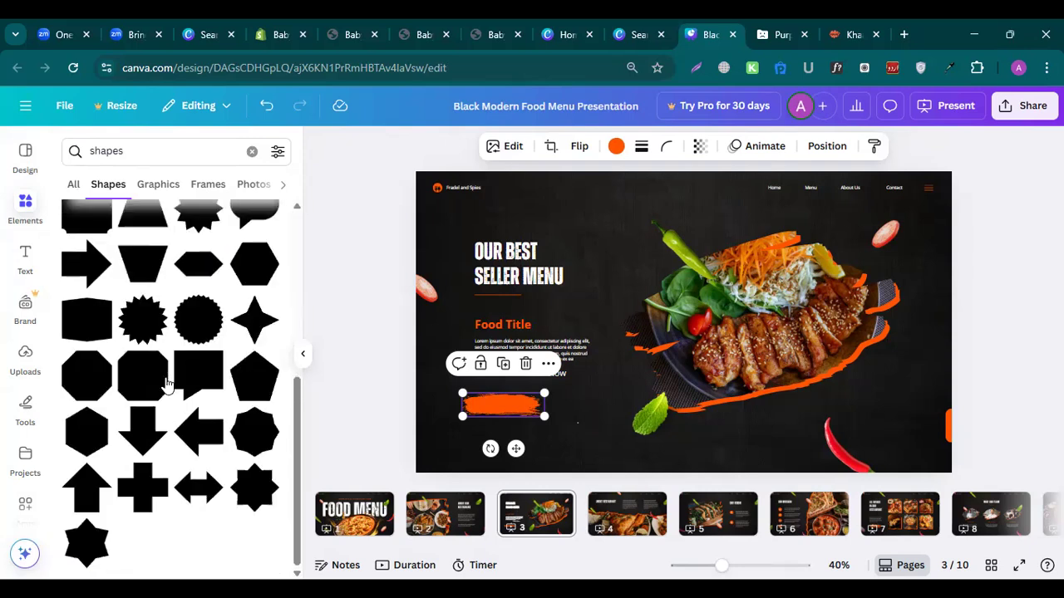
# - Search the elements again with "shaps" and look through the shape results
pyautogui.click(129, 150)
pyautogui.press('BackSpace')
pyautogui.press('BackSpace')
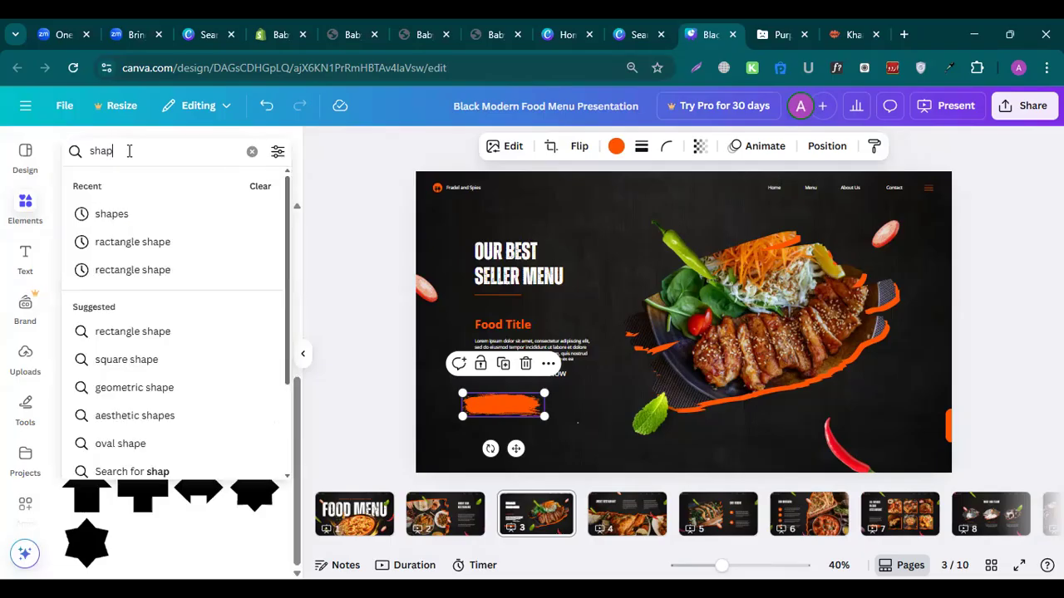
pyautogui.write('s')
pyautogui.press('Return')
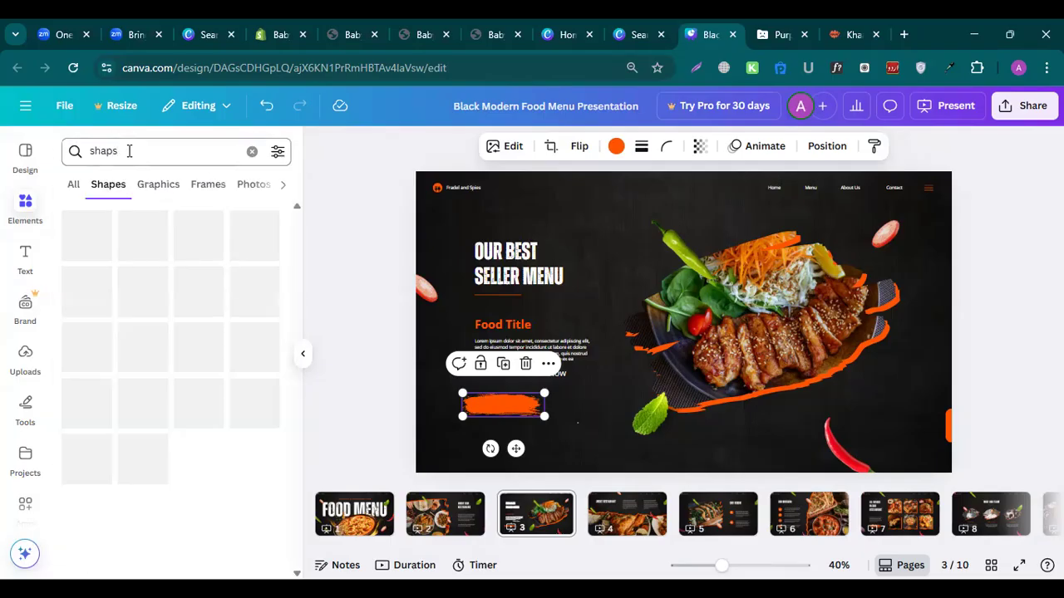
pyautogui.scroll(-5, 129, 363)
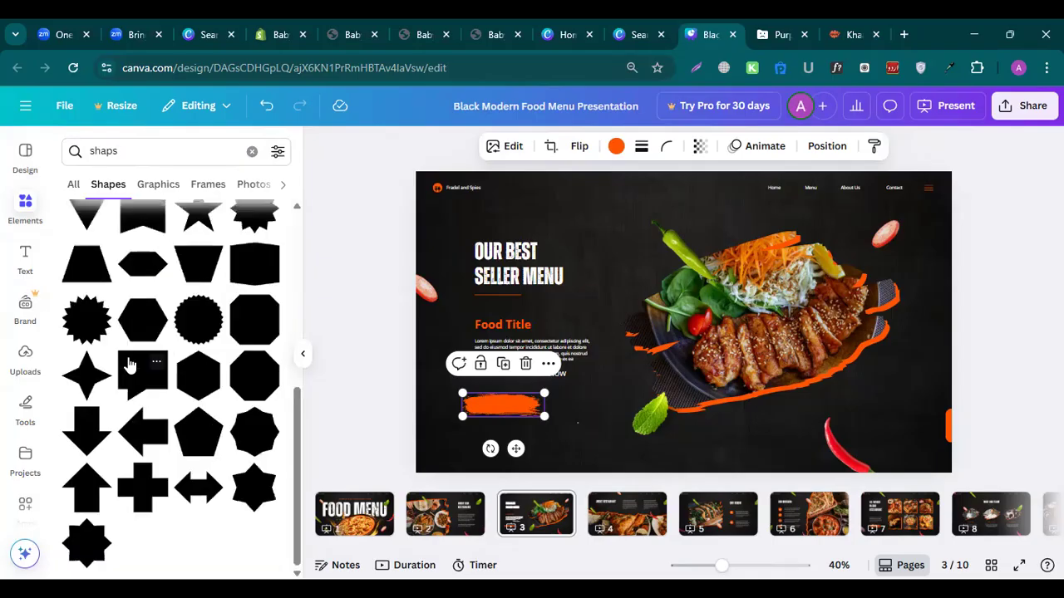
pyautogui.scroll(5, 128, 363)
pyautogui.scroll(3, 146, 190)
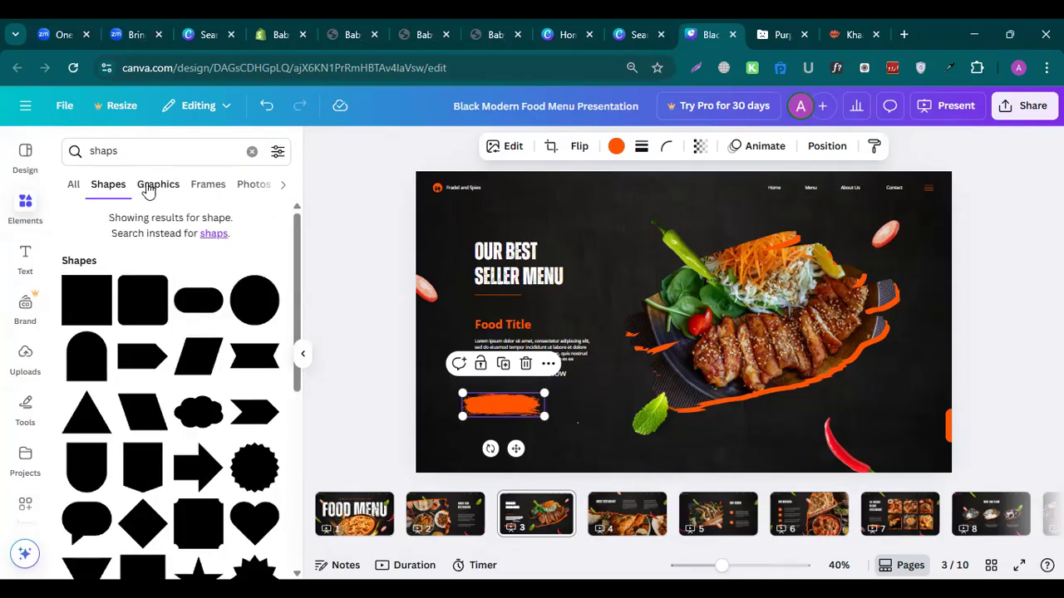
# - Try salmon and brown brush-stroke graphics on page 3, shrinking the salmon one before deleting it
pyautogui.click(148, 186)
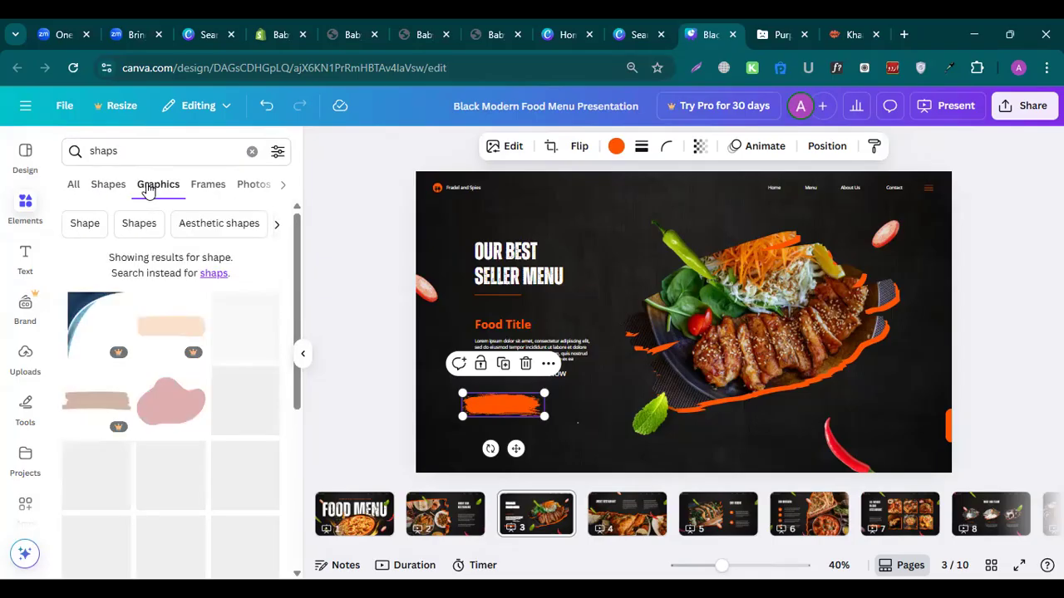
pyautogui.scroll(-3, 151, 231)
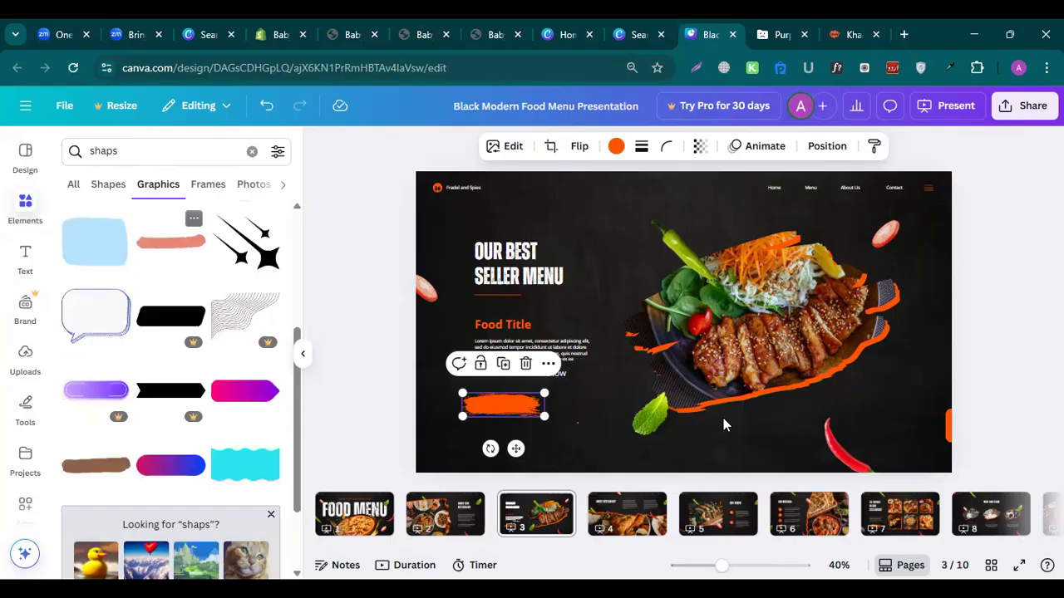
pyautogui.moveTo(720, 413); pyautogui.dragTo(631, 434)
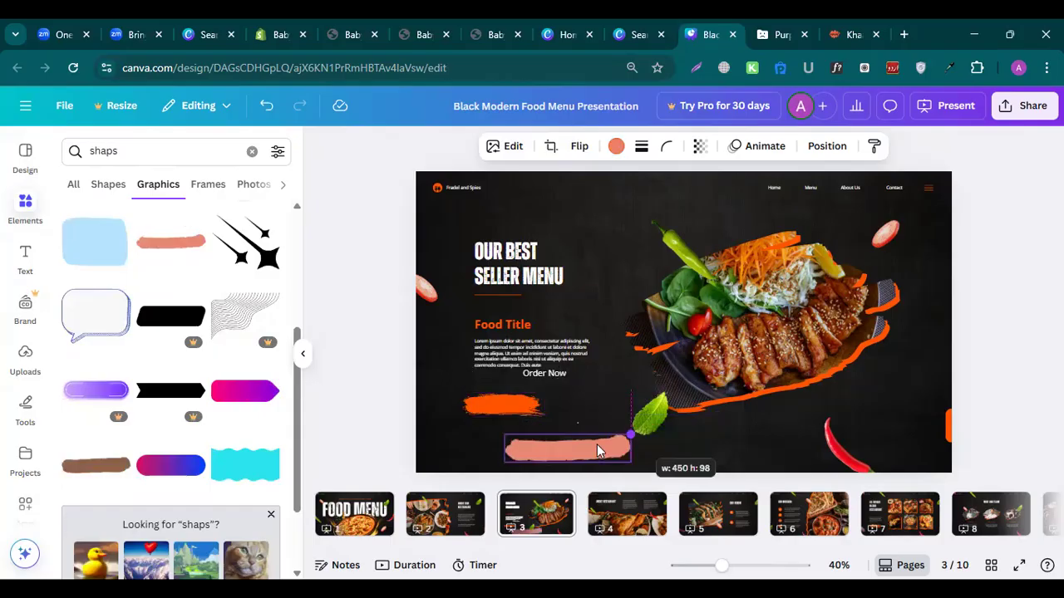
pyautogui.moveTo(557, 446)
pyautogui.mouseDown()
pyautogui.moveTo(546, 454)
pyautogui.moveTo(637, 406)
pyautogui.moveTo(715, 386)
pyautogui.mouseUp()
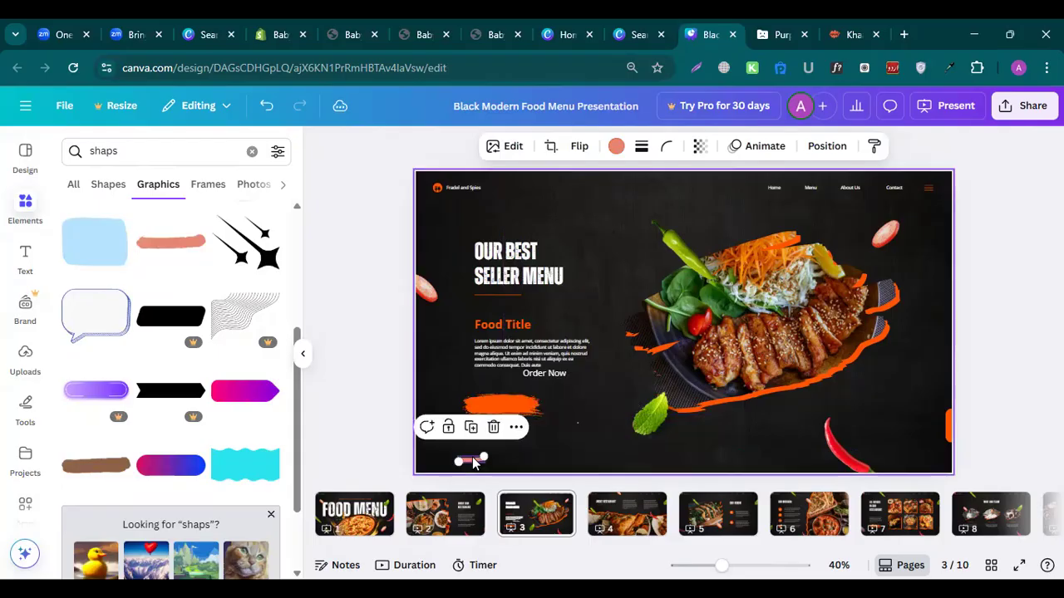
pyautogui.press('Delete')
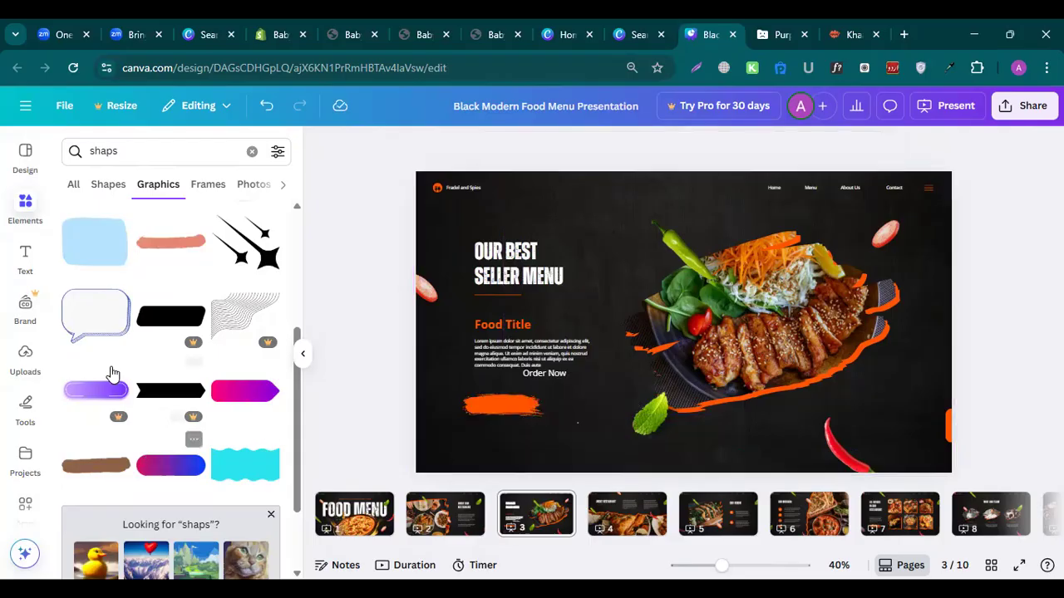
pyautogui.scroll(-2, 100, 363)
pyautogui.moveTo(99, 363); pyautogui.dragTo(549, 424)
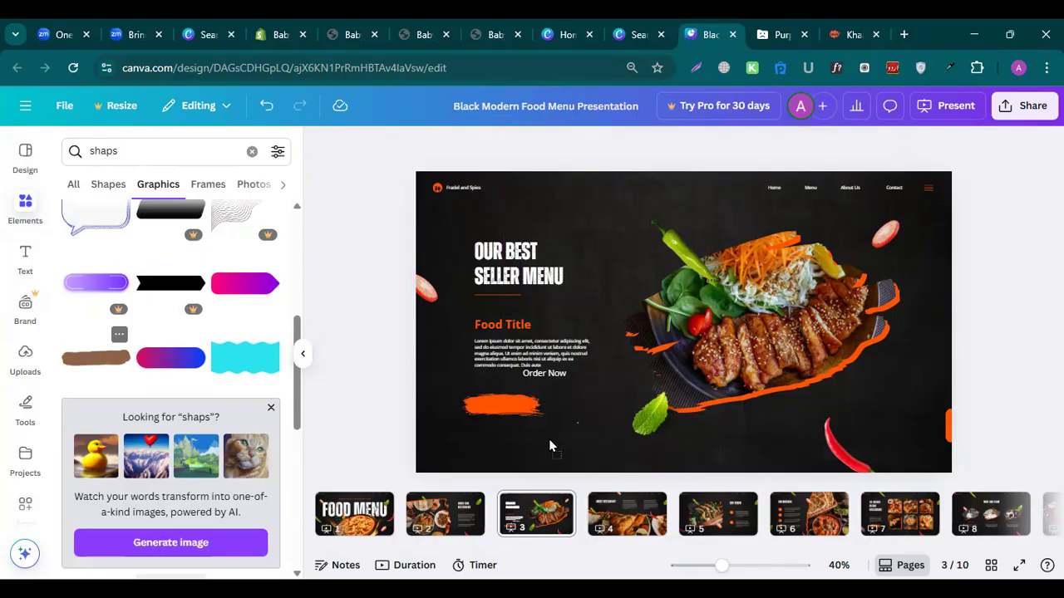
# - Duplicate the orange brush shape on page 3, place the copy below it, and delete the copy
pyautogui.click(497, 412)
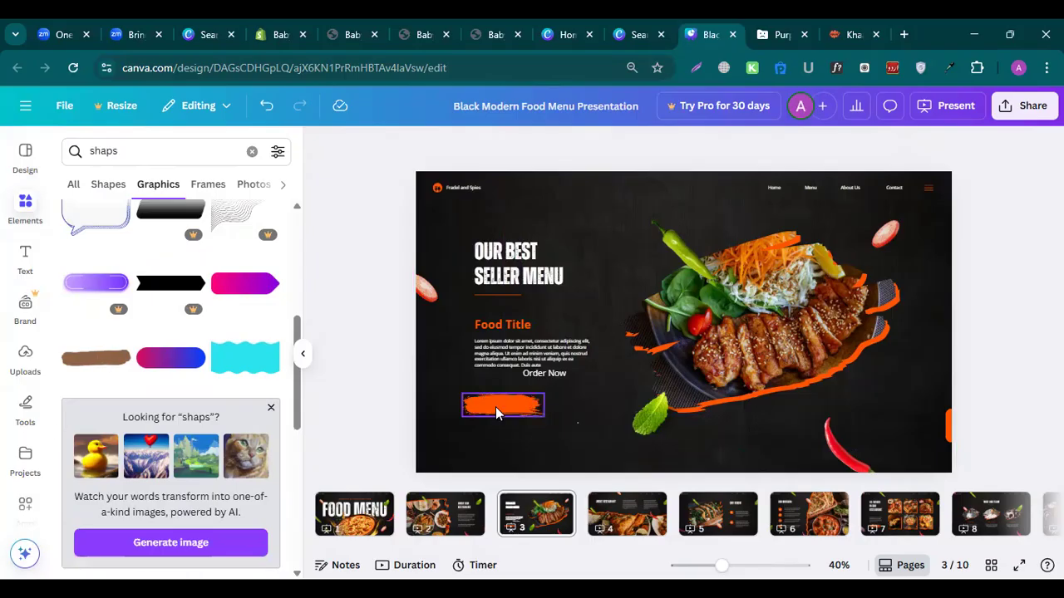
pyautogui.click(496, 406)
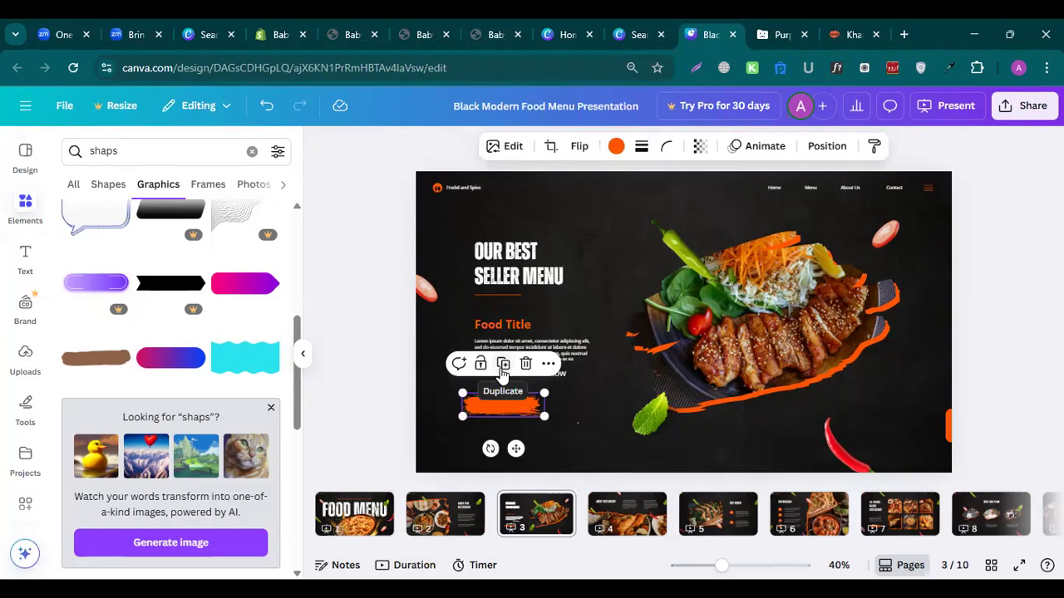
pyautogui.click(504, 368)
pyautogui.moveTo(497, 406); pyautogui.dragTo(538, 421)
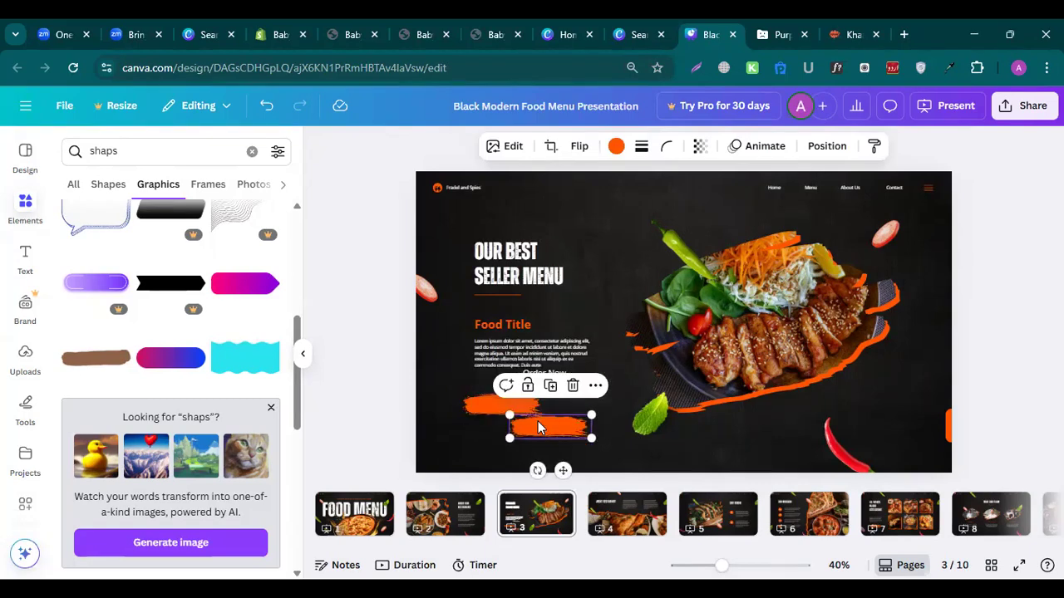
pyautogui.doubleClick(580, 428)
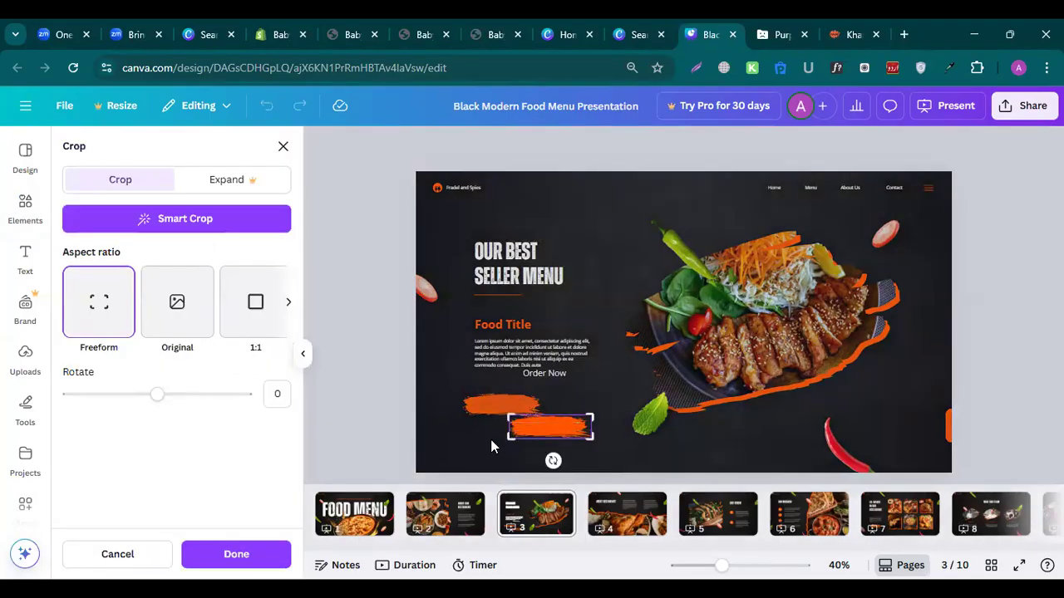
pyautogui.click(453, 425)
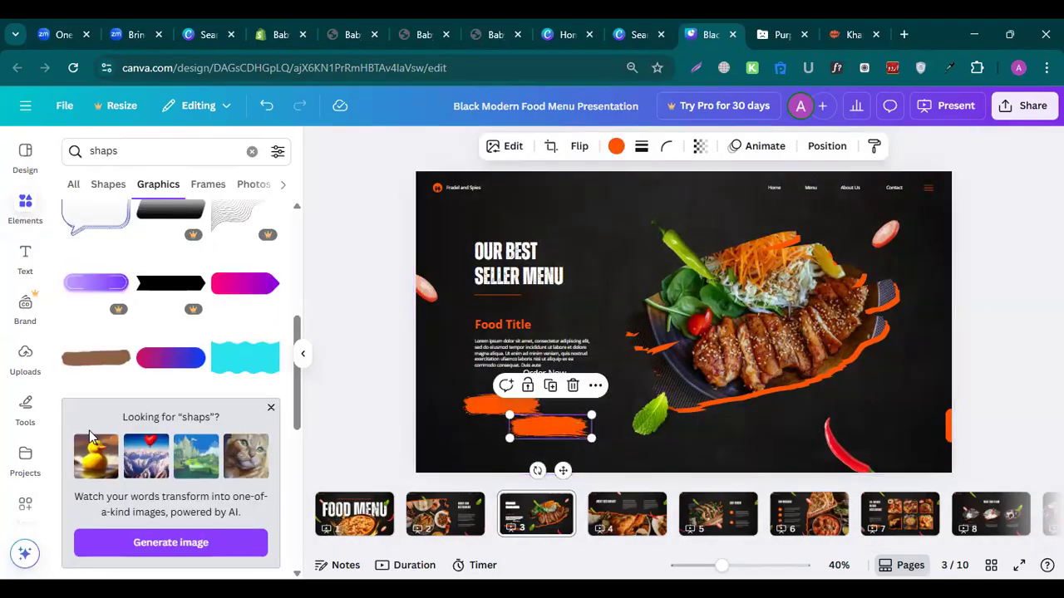
pyautogui.press('Delete')
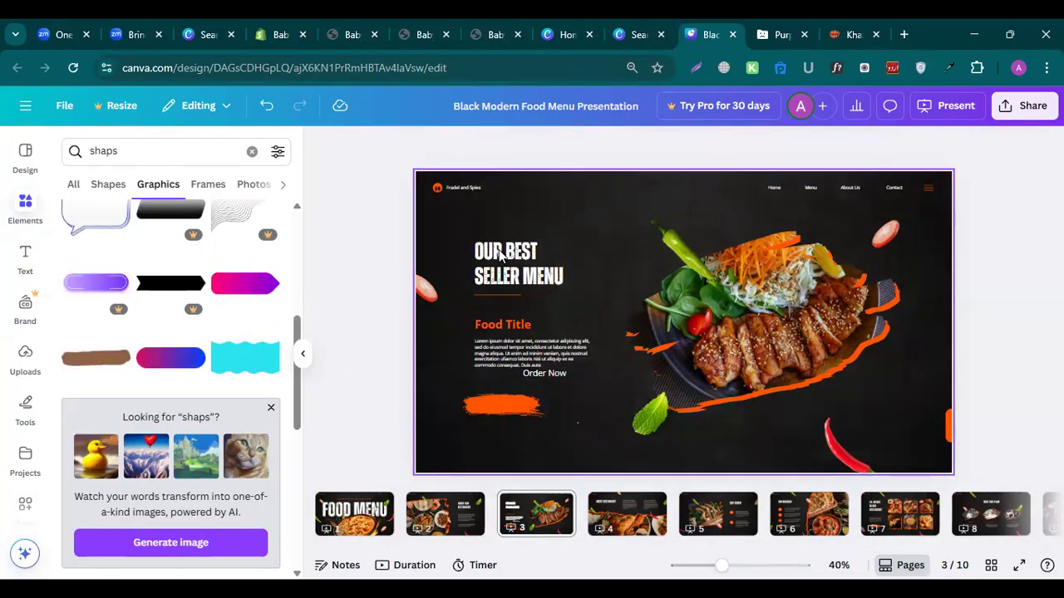
# - Replace the "Fradel and Spies" brand text beside the logo on page 3 with "tasty"
pyautogui.doubleClick(504, 325)
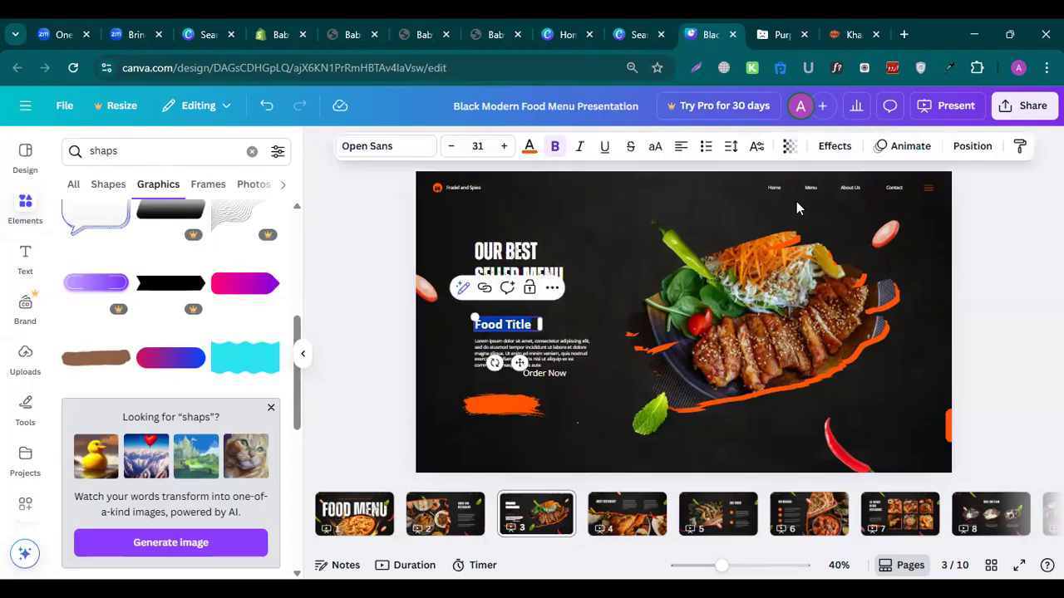
pyautogui.doubleClick(475, 188)
pyautogui.press('BackSpace')
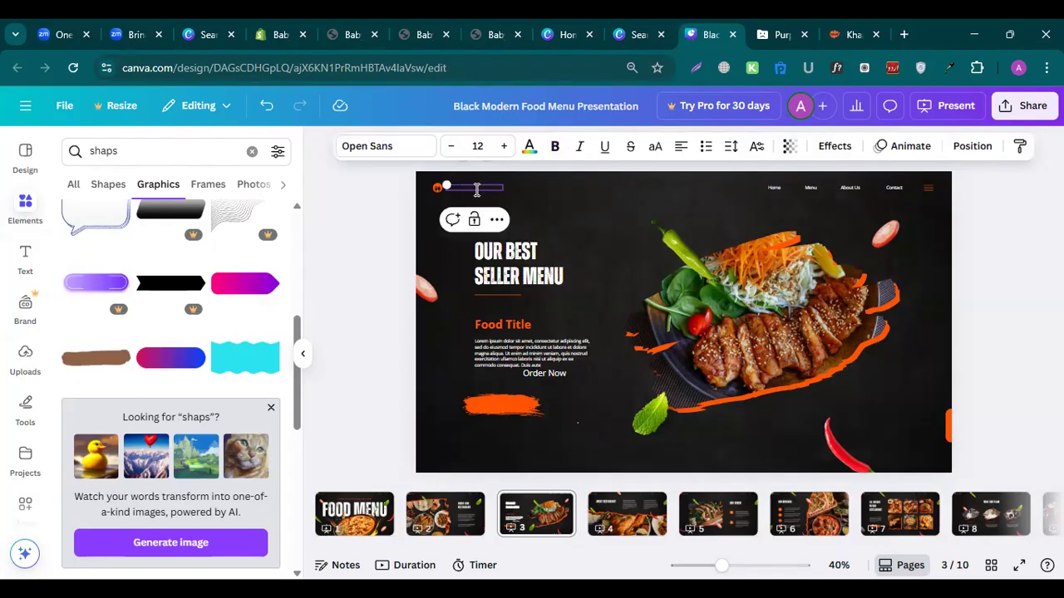
pyautogui.write('Daily')
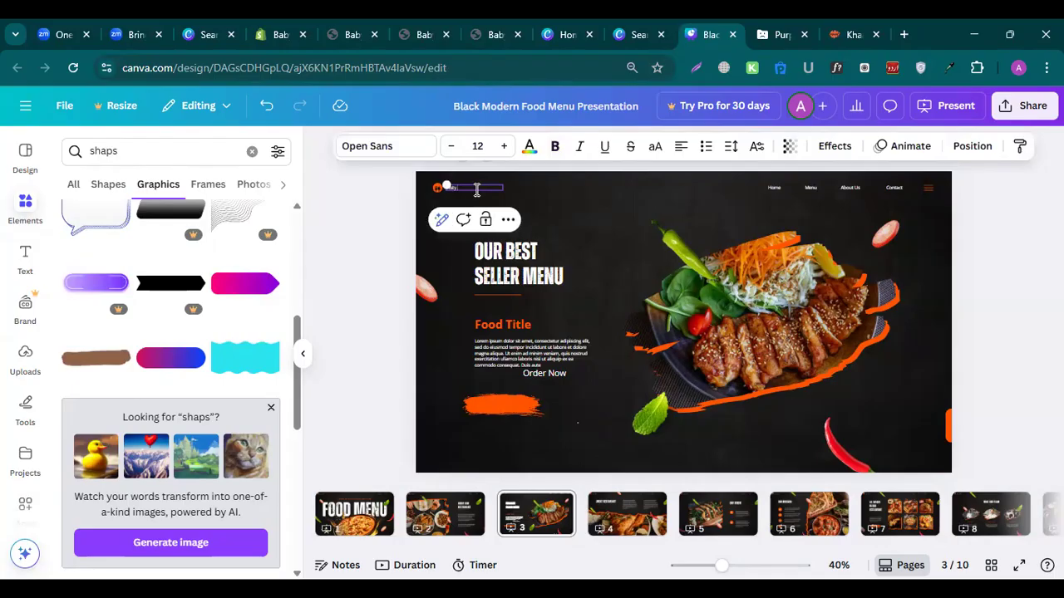
# - Enlarge the font of the "tasty" brand text to more than twice its size and deselect it
pyautogui.click(505, 148)
pyautogui.click(506, 147)
pyautogui.click(505, 148)
pyautogui.click(506, 152)
pyautogui.click(506, 152)
pyautogui.click(506, 152)
pyautogui.click(506, 152)
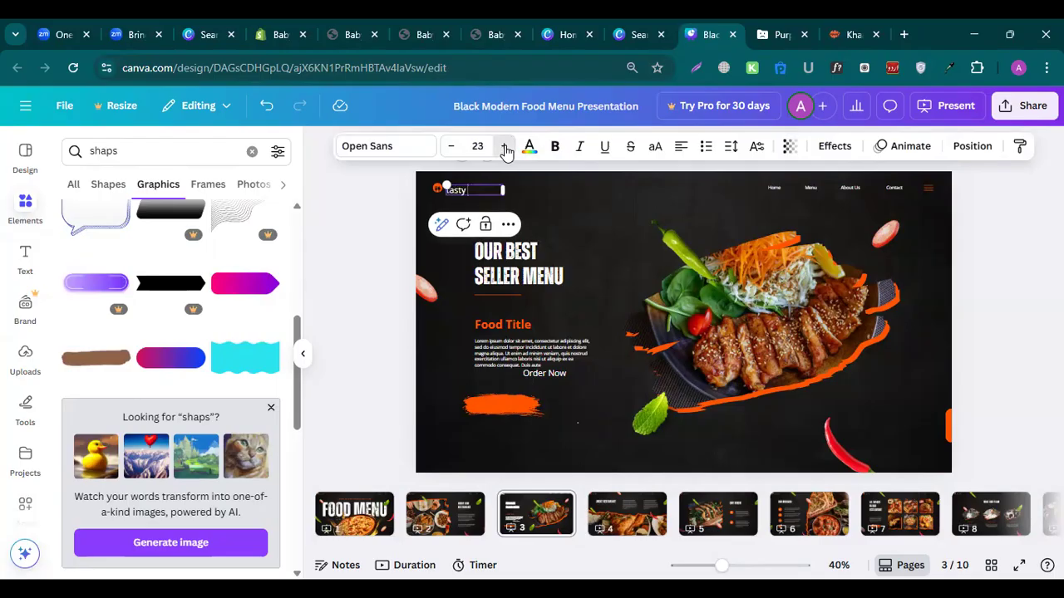
pyautogui.click(505, 151)
pyautogui.click(505, 151)
pyautogui.click(505, 152)
pyautogui.click(505, 151)
pyautogui.click(371, 219)
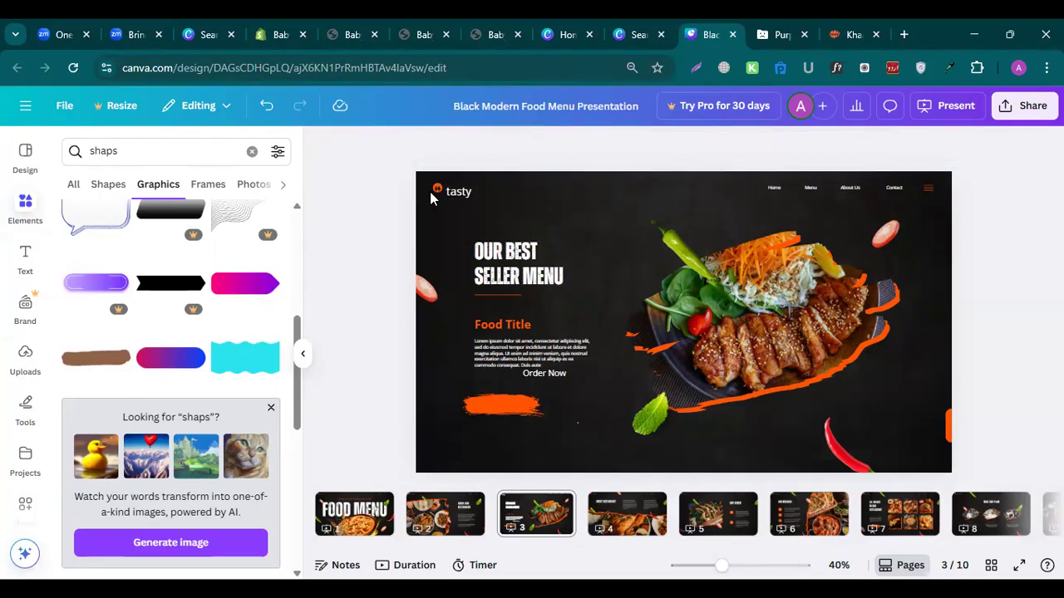
# - Recolor page 3's background from the photo colors, trying two greens, pink and muted red, and settle on bright red
pyautogui.click(563, 215)
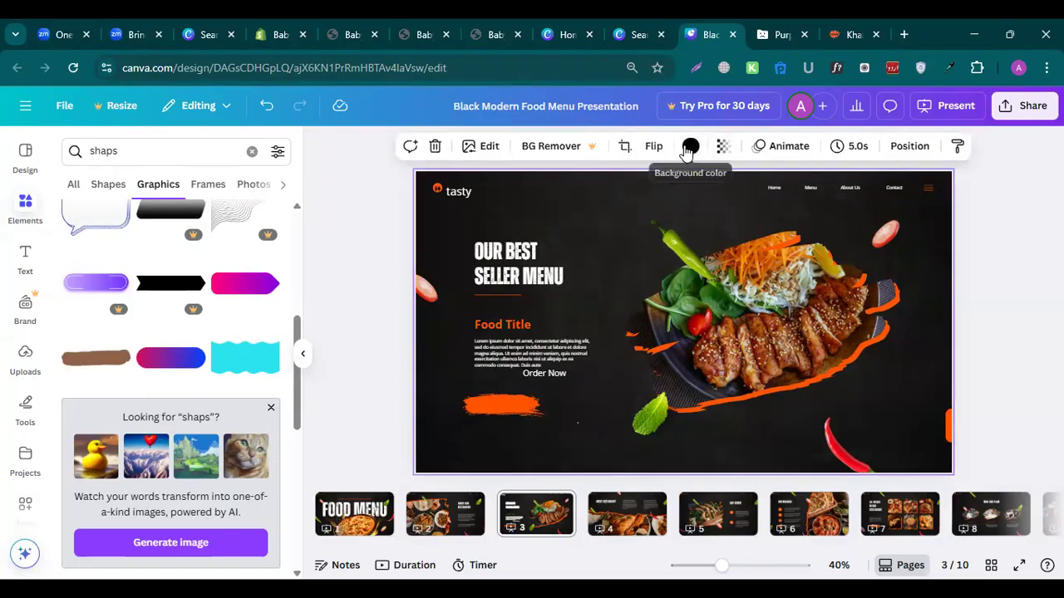
pyautogui.click(690, 147)
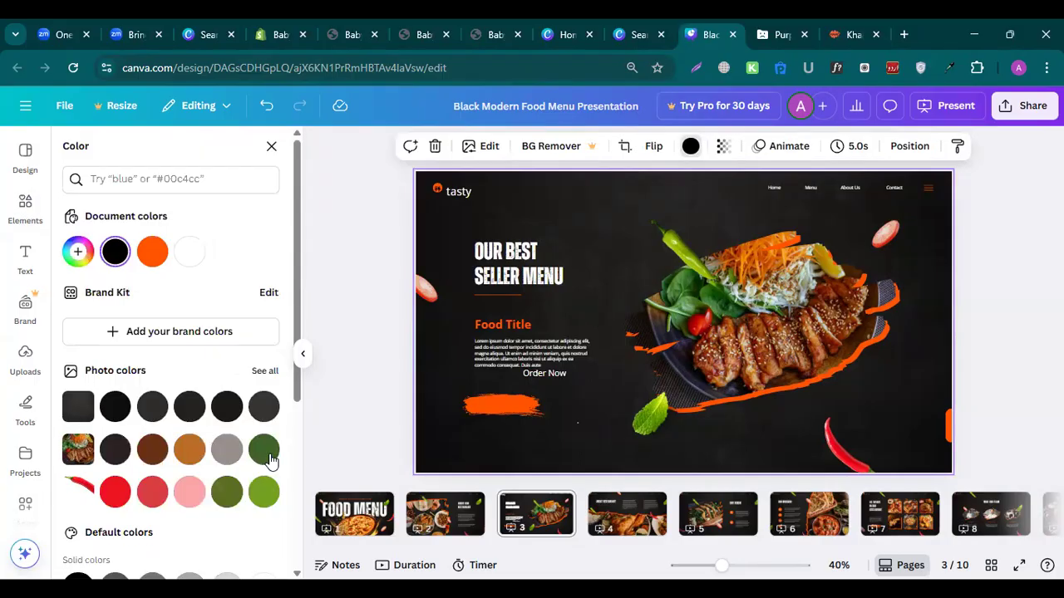
pyautogui.click(265, 450)
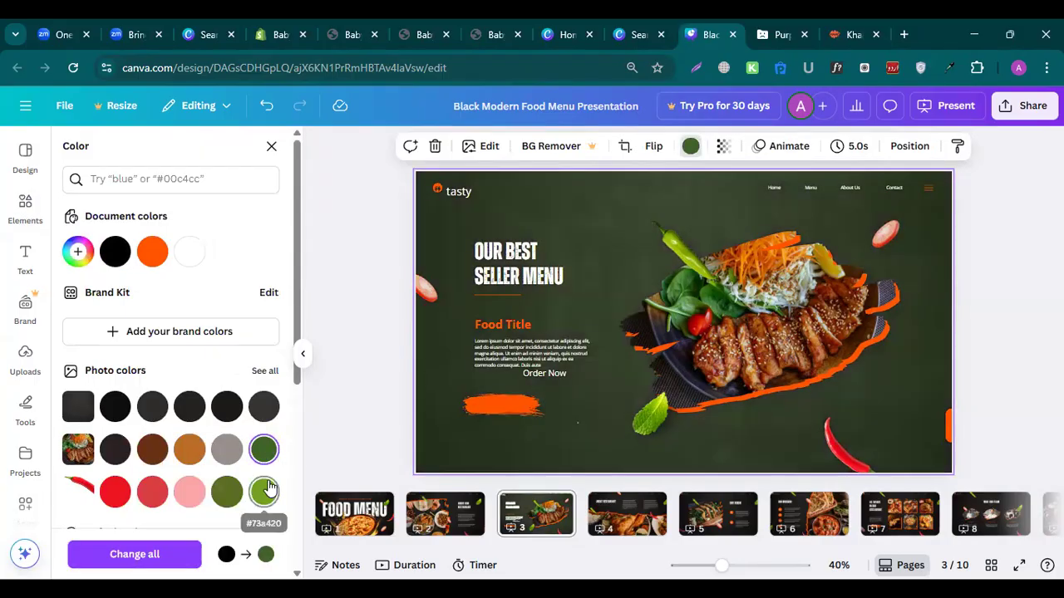
pyautogui.click(227, 491)
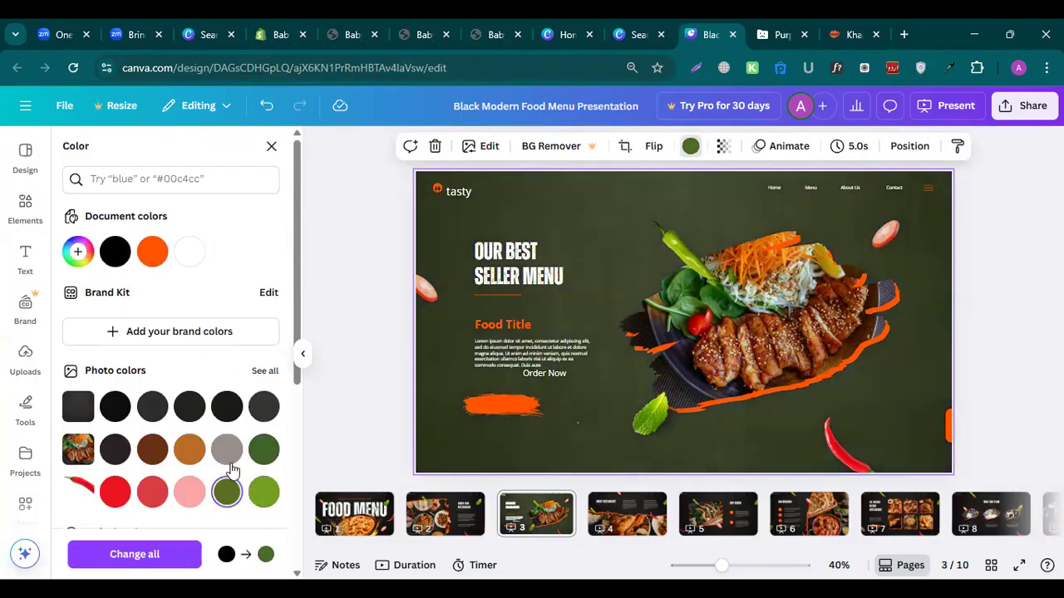
pyautogui.scroll(-3, 184, 264)
pyautogui.click(186, 261)
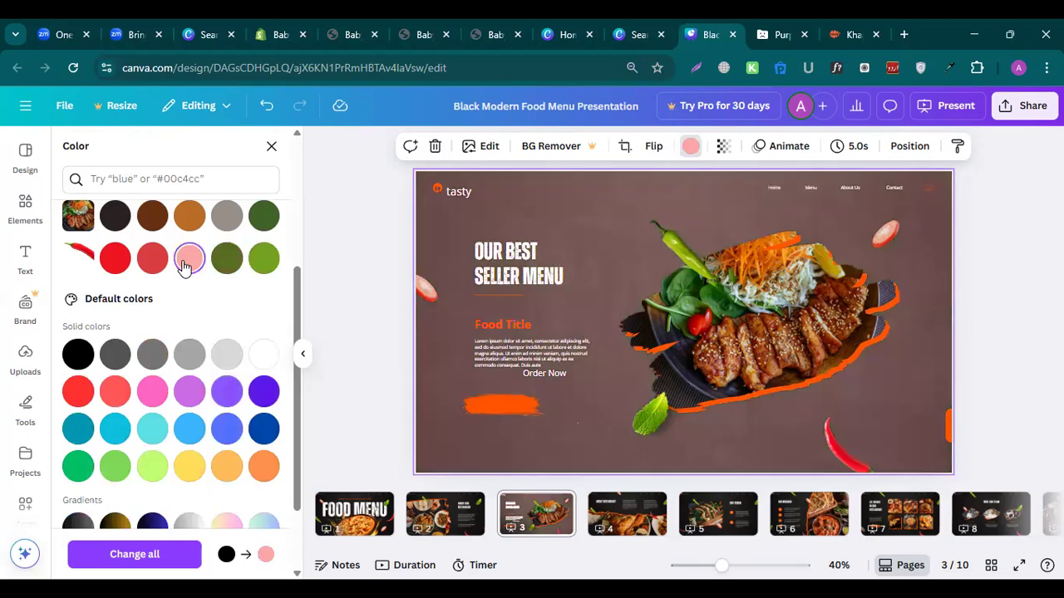
pyautogui.click(152, 259)
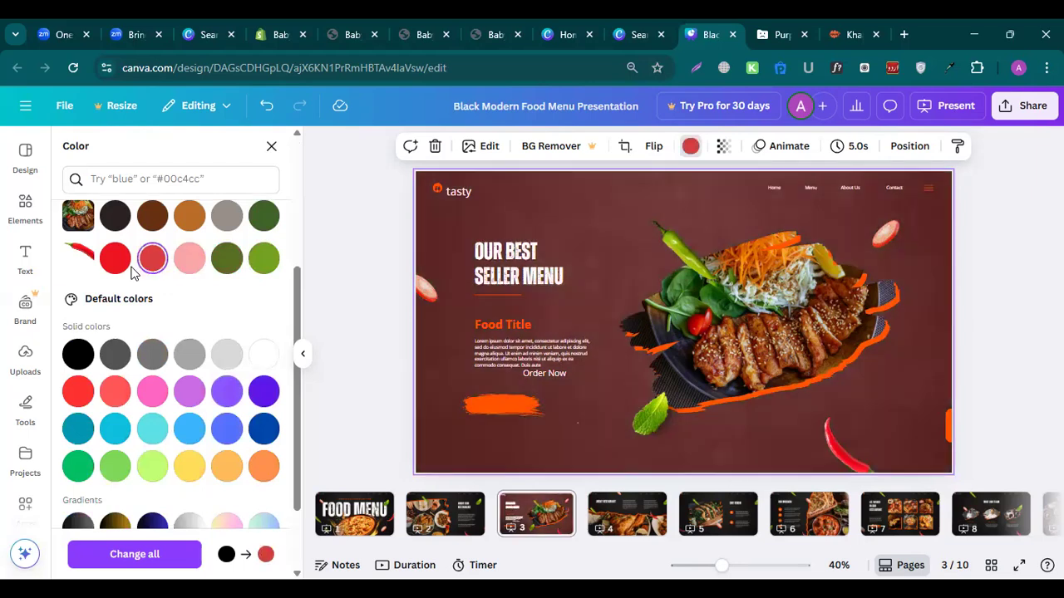
pyautogui.click(115, 259)
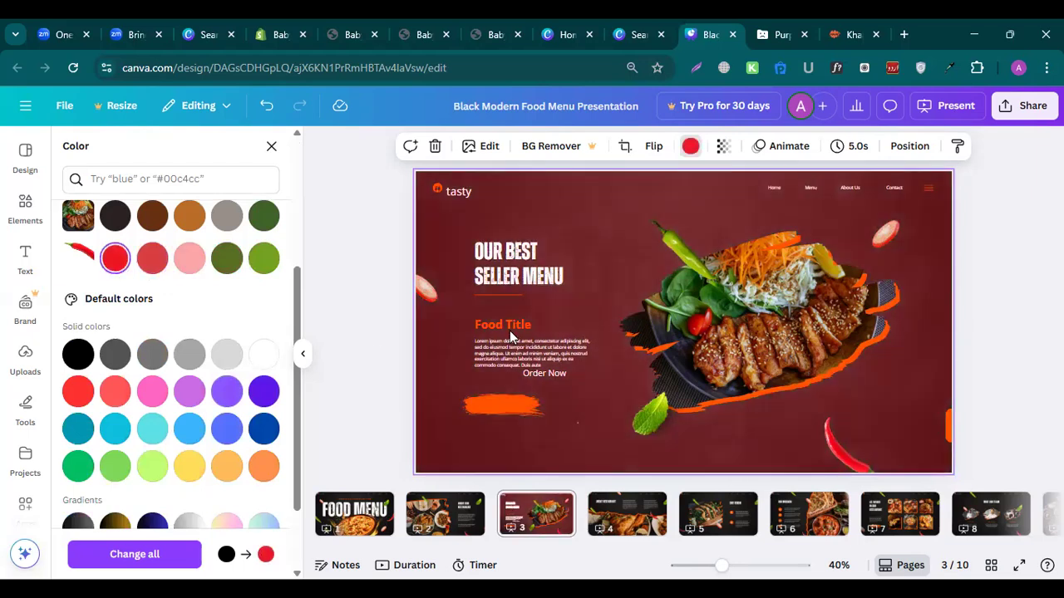
# - Open page 1 of the presentation and move the pizza image slightly lower on the page
pyautogui.scroll(-2, 957, 324)
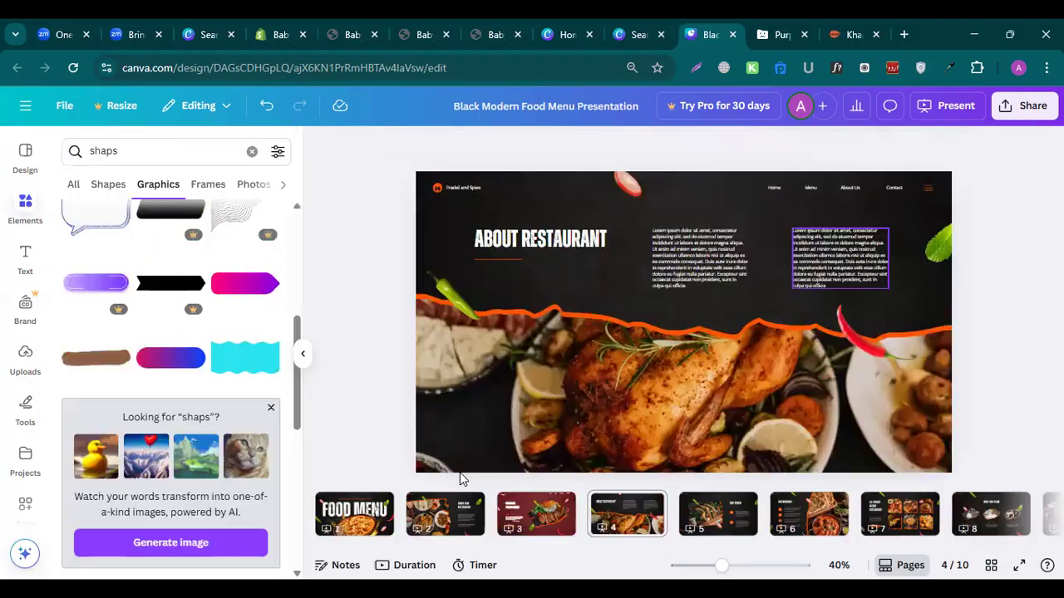
pyautogui.click(356, 513)
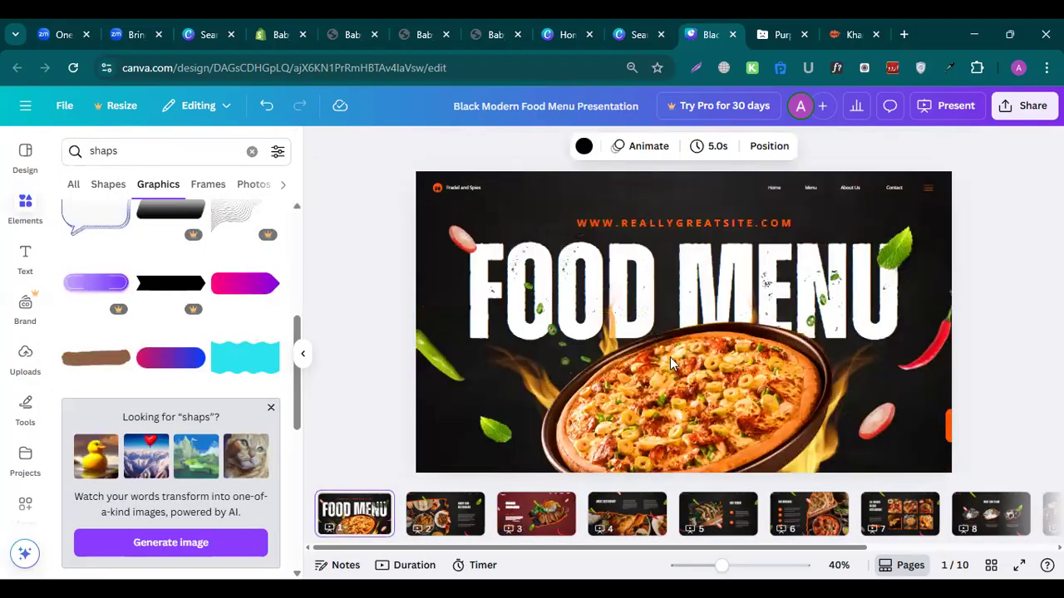
pyautogui.moveTo(686, 363); pyautogui.dragTo(693, 409)
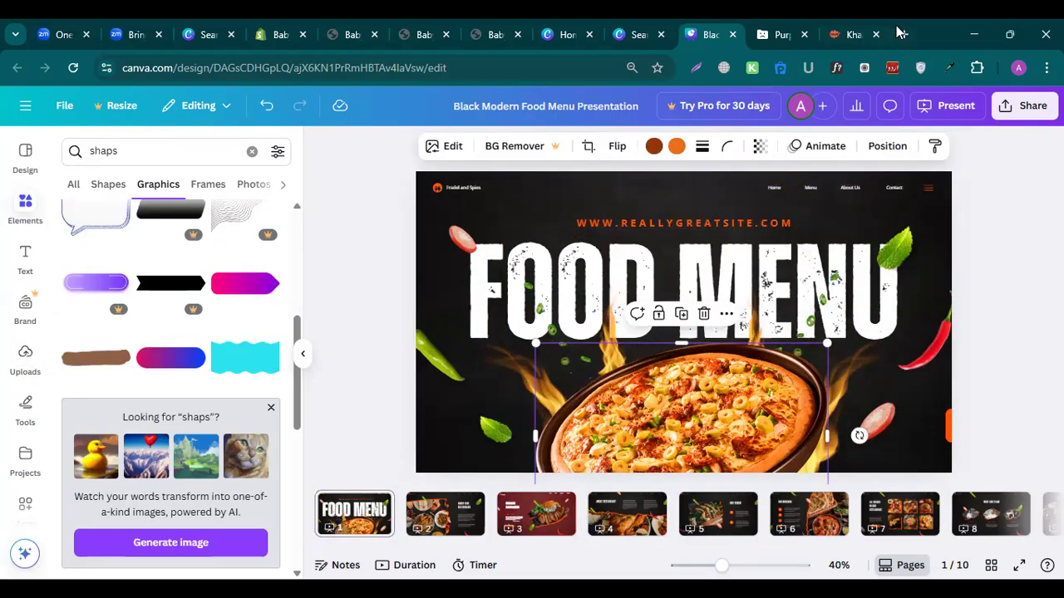
# - Search Google Images for "piza" in a new browser tab and browse the results for a suitable pizza photo
pyautogui.hotkey('ctrl', 't')
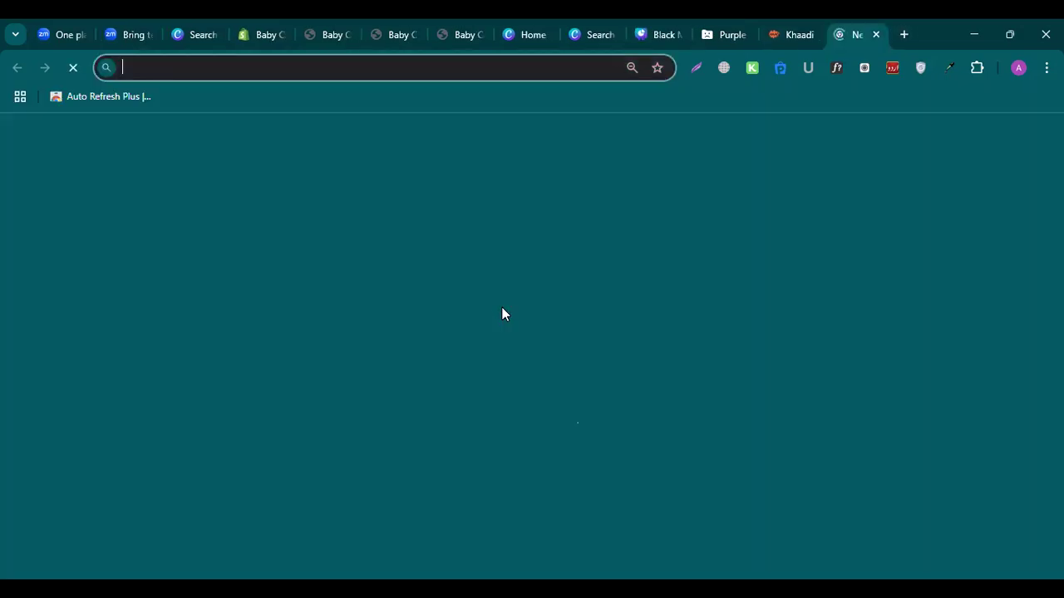
pyautogui.write('pi')
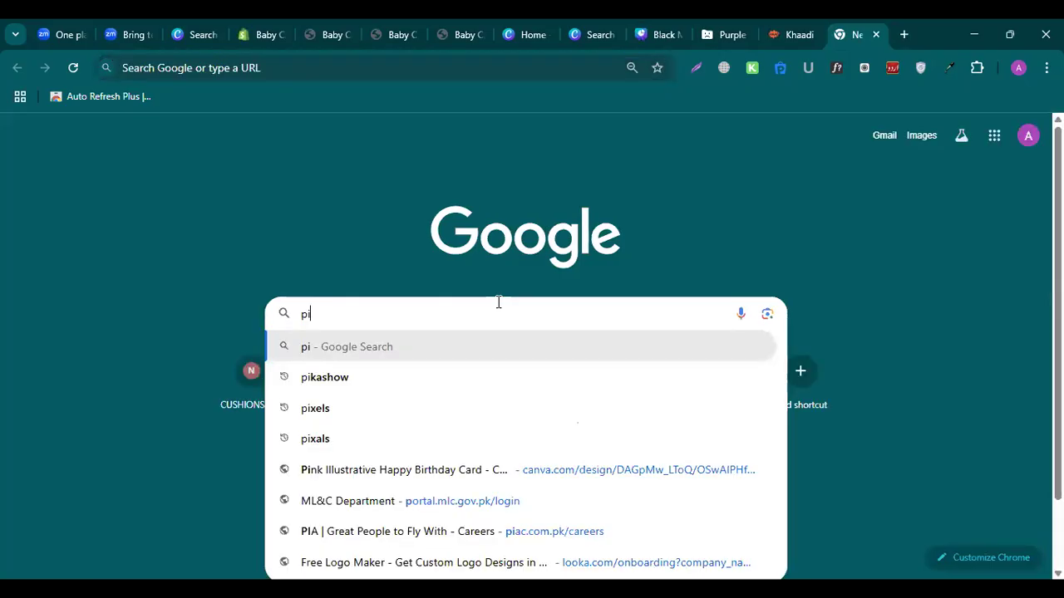
pyautogui.write('za')
pyautogui.press('Return')
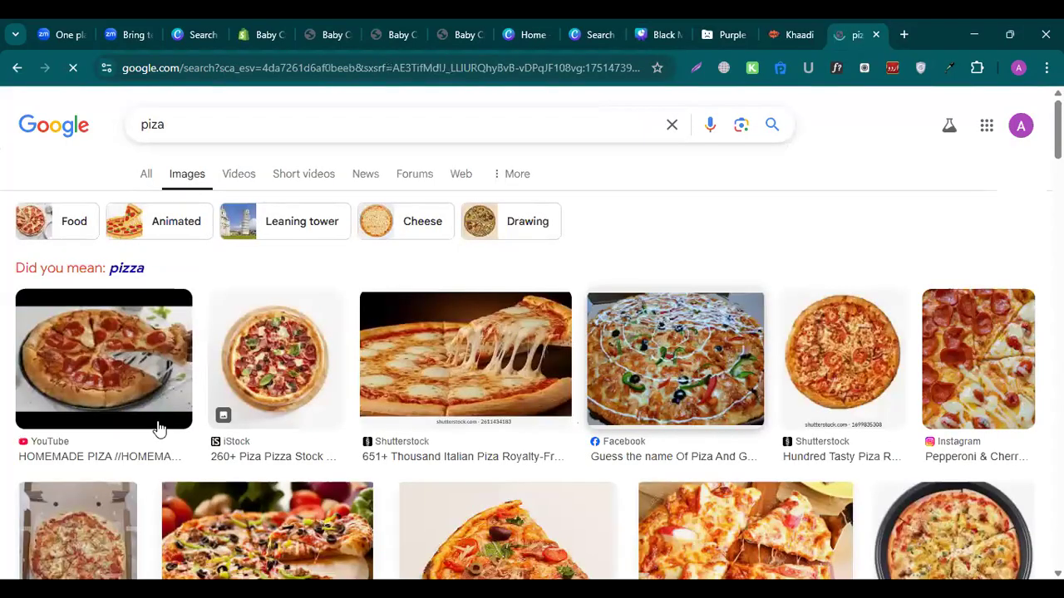
pyautogui.scroll(-4, 158, 416)
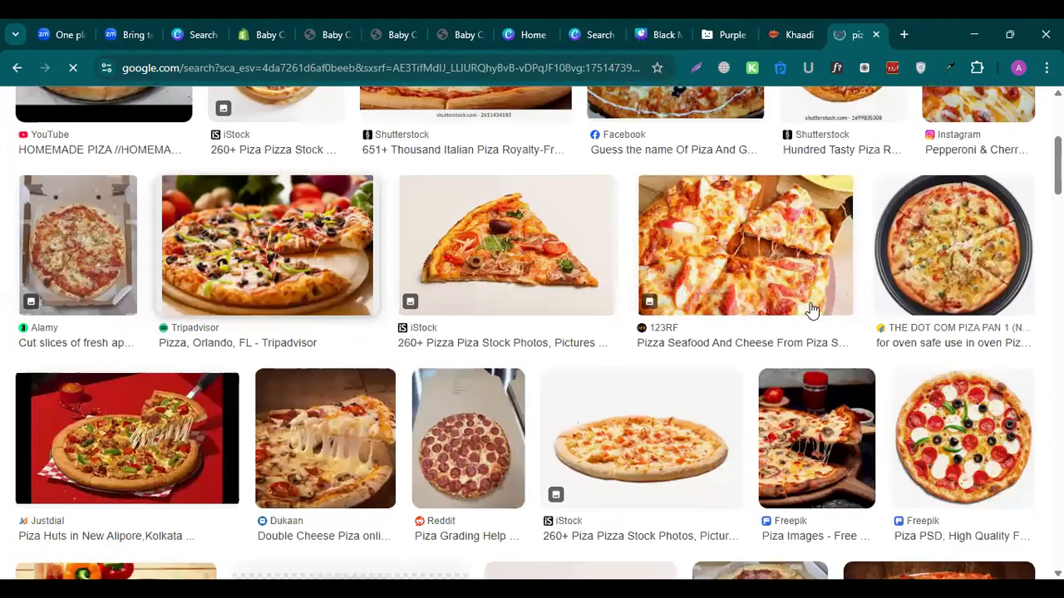
pyautogui.scroll(4, 482, 296)
pyautogui.scroll(-3, 256, 418)
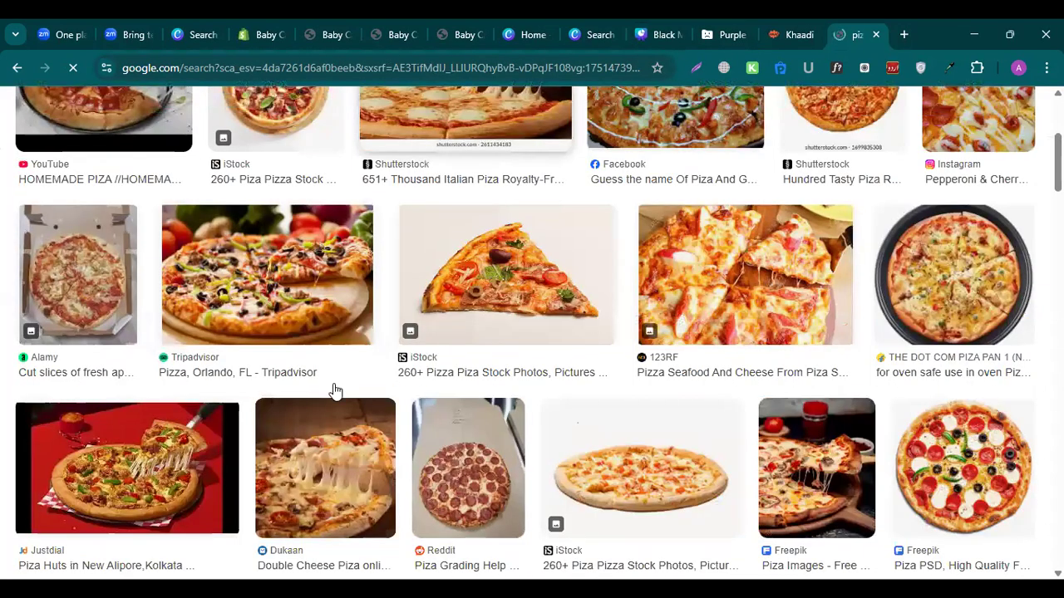
pyautogui.scroll(-3, 336, 391)
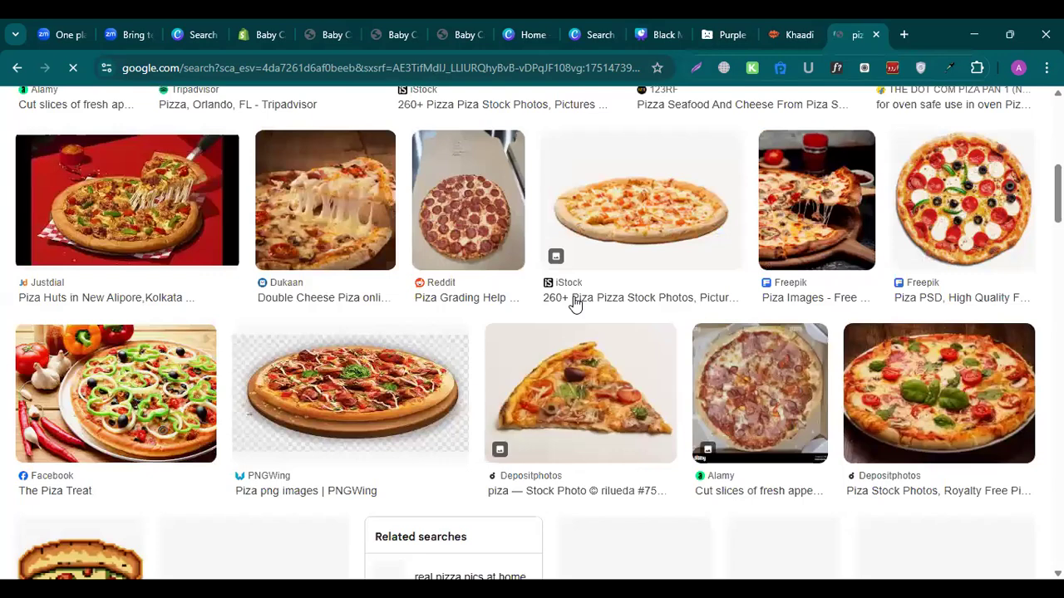
pyautogui.scroll(-1, 149, 331)
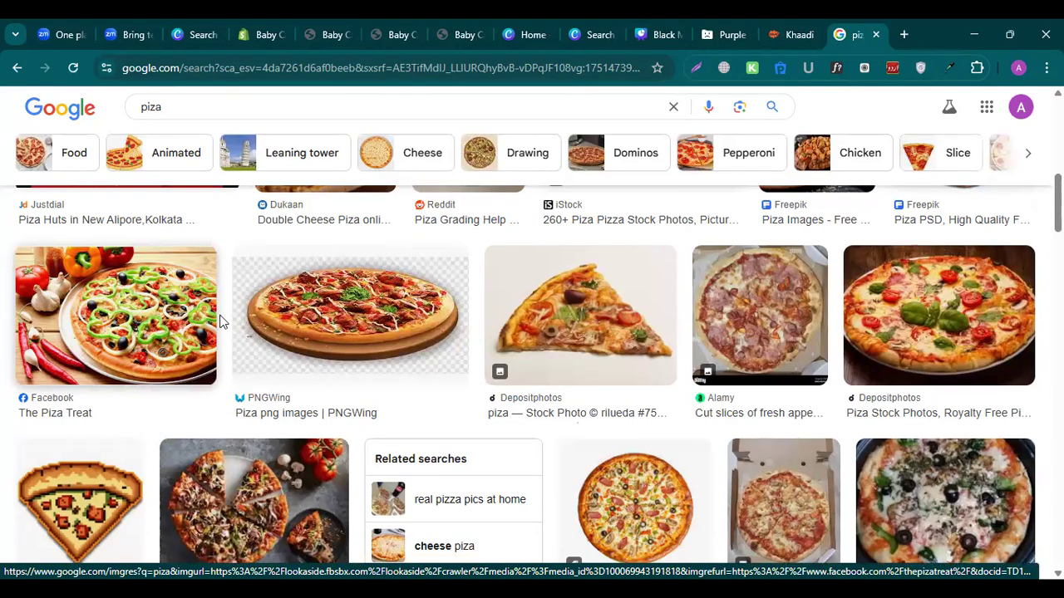
# - Preview The Piza Treat image, open the related Pinterest pizza photo, and download that photo as a JPG
pyautogui.click(146, 328)
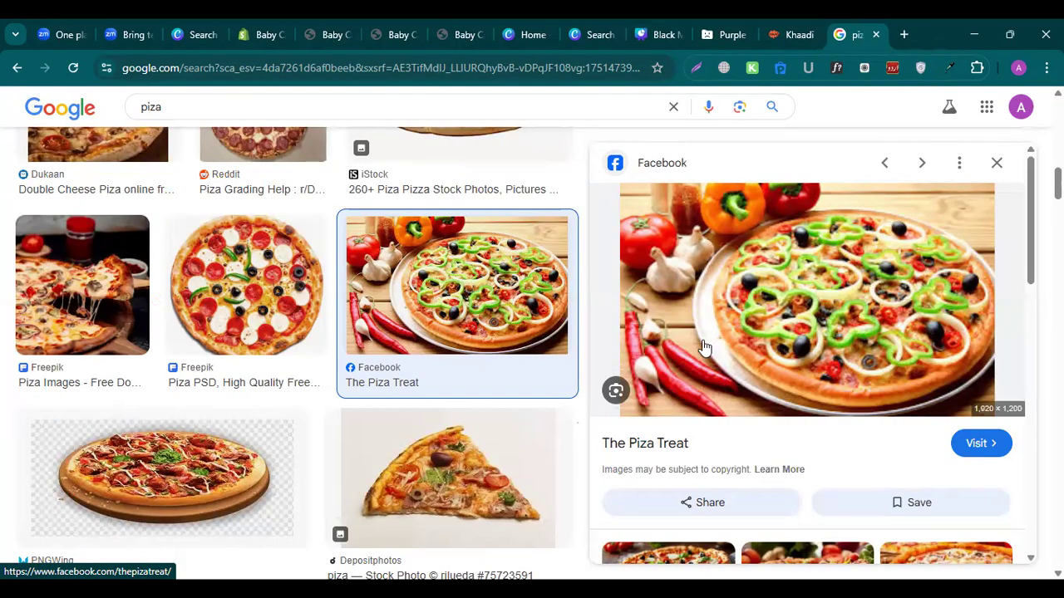
pyautogui.scroll(-1, 703, 349)
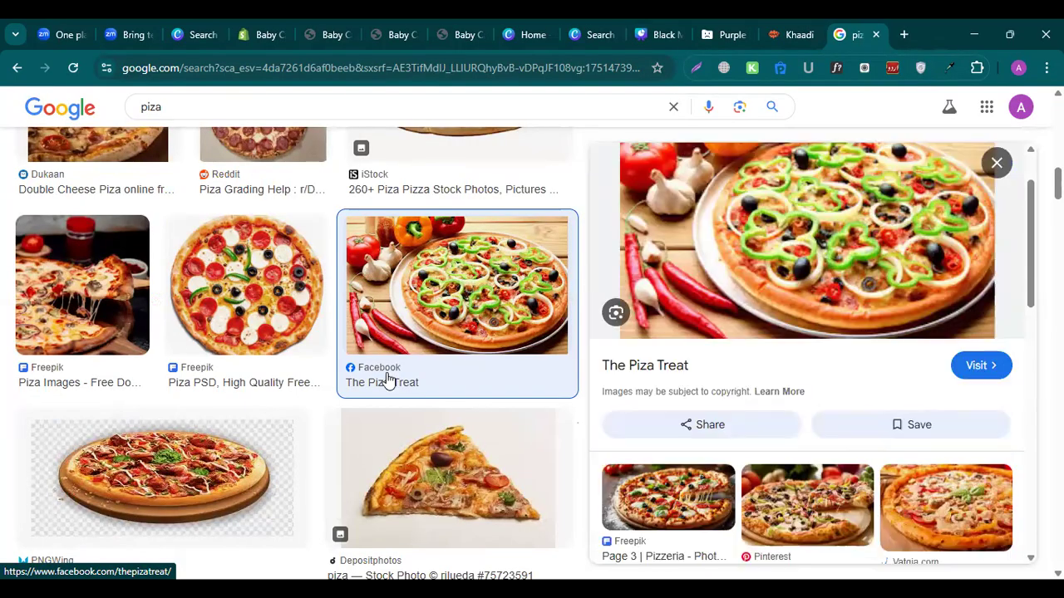
pyautogui.click(789, 496)
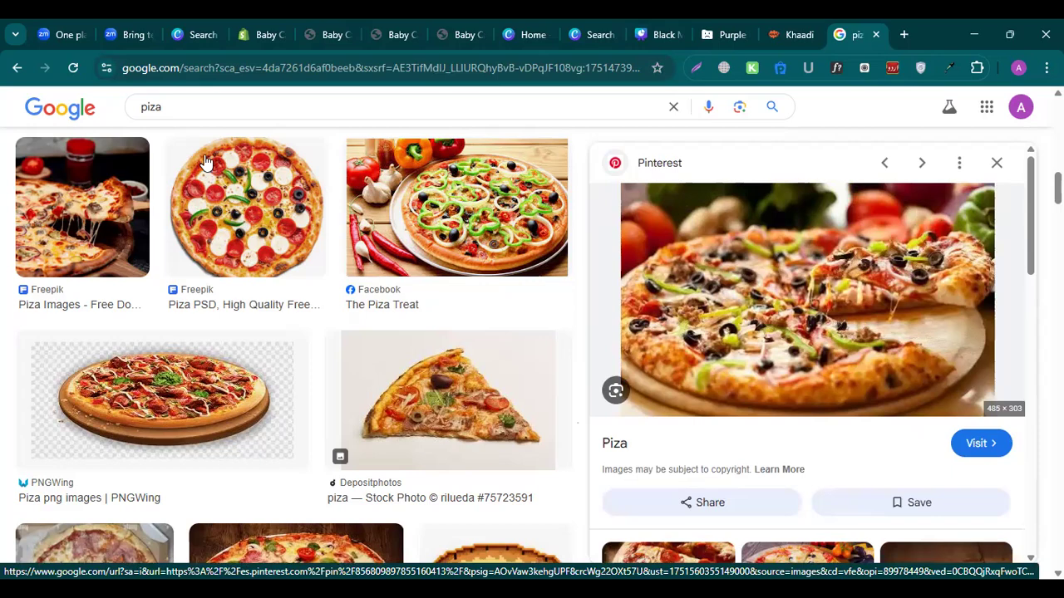
# - Return to the food menu presentation and upload the downloaded pizza JPG from the Downloads folder
pyautogui.click(636, 33)
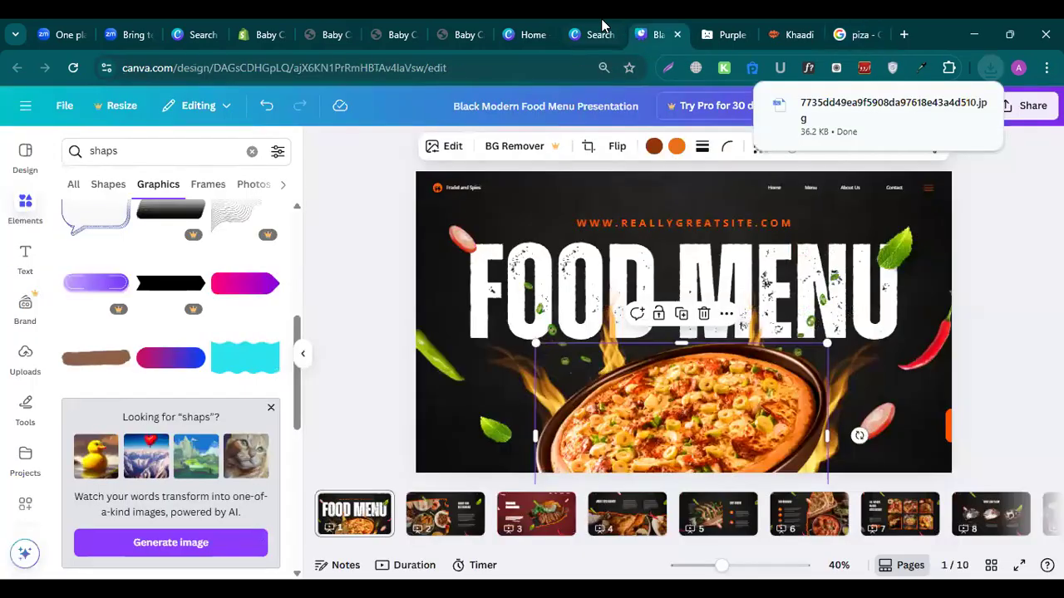
pyautogui.click(602, 31)
pyautogui.click(668, 25)
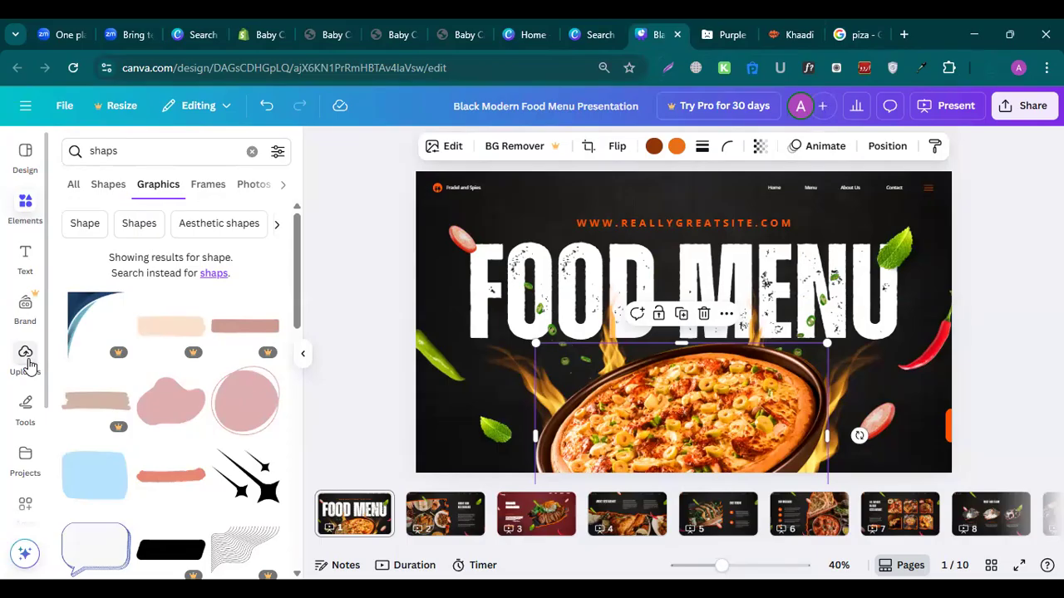
pyautogui.click(27, 366)
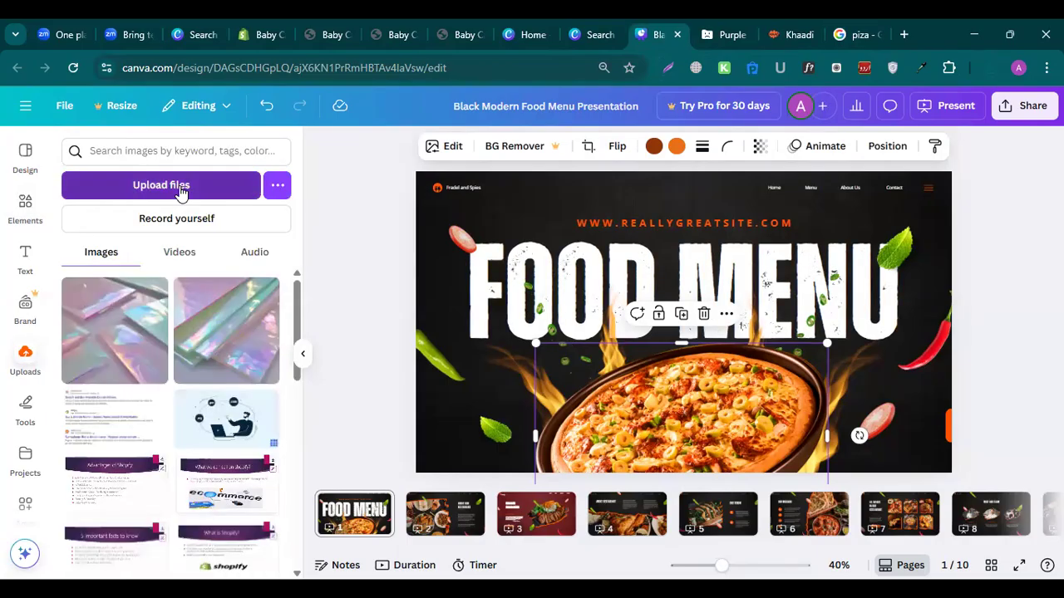
pyautogui.click(193, 176)
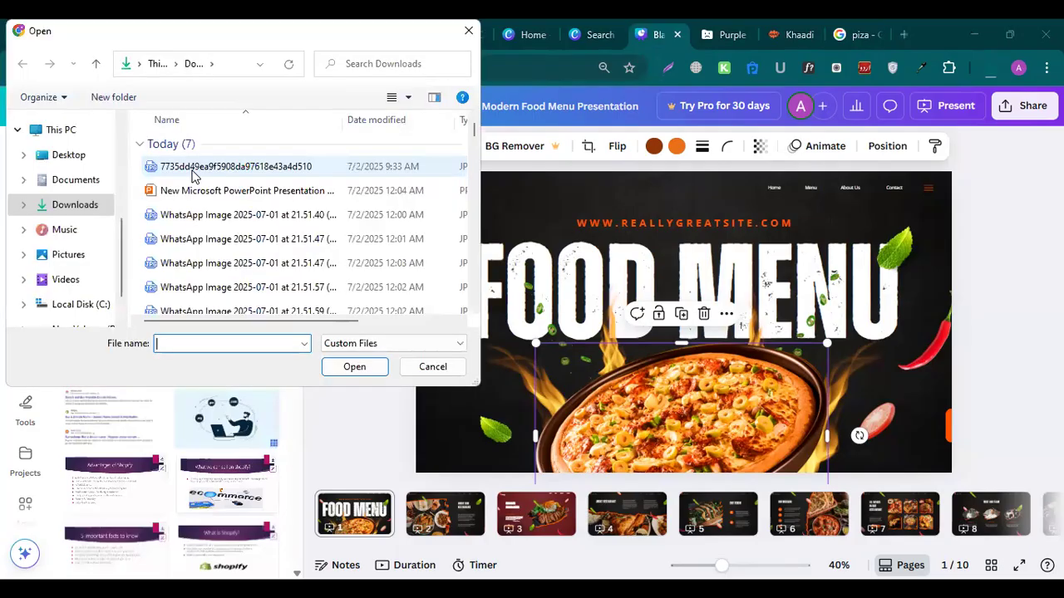
pyautogui.click(193, 169)
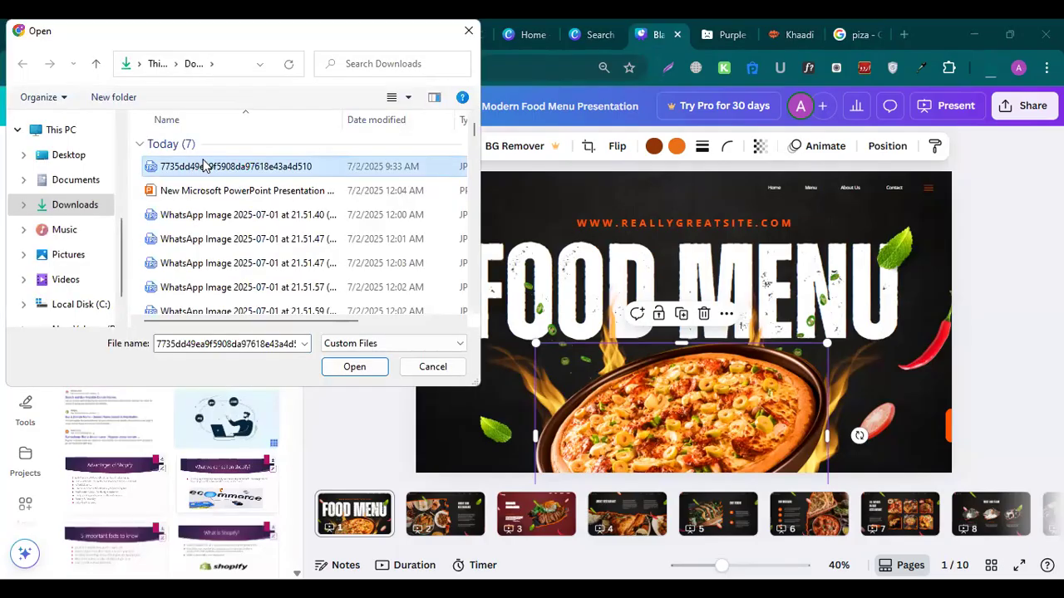
pyautogui.click(355, 367)
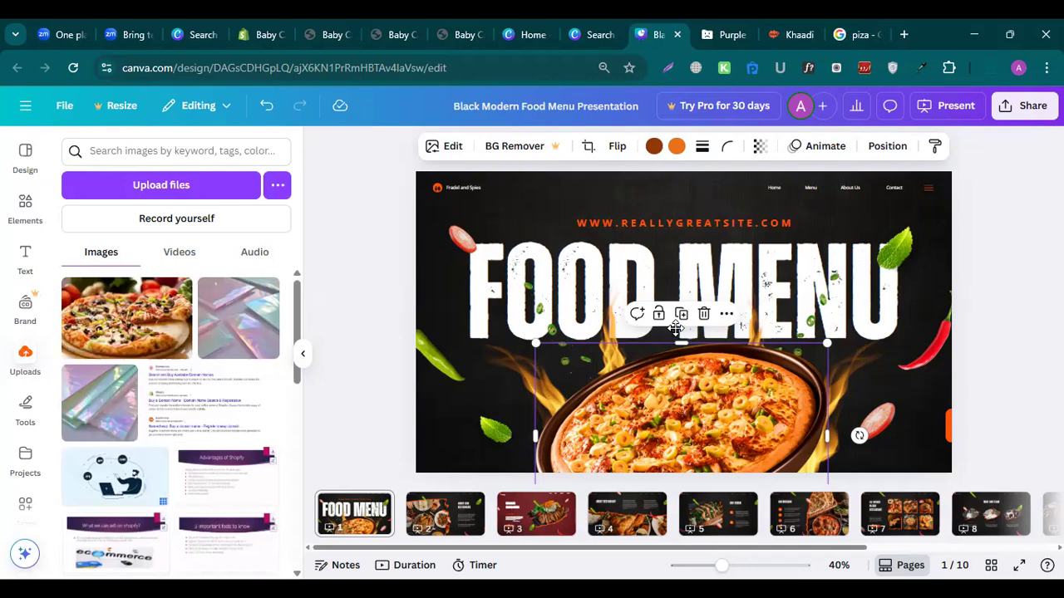
# - Take the original pizza image off page 1 and place the uploaded pizza photo in the page's lower middle
pyautogui.moveTo(678, 355); pyautogui.dragTo(968, 308)
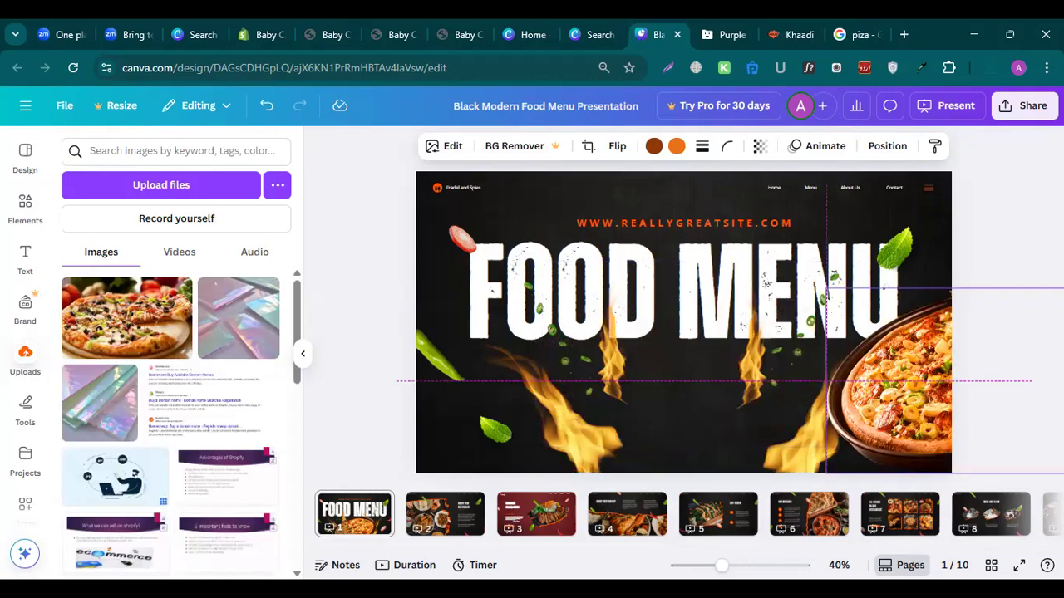
pyautogui.moveTo(1059, 341); pyautogui.dragTo(657, 325)
pyautogui.click(591, 249)
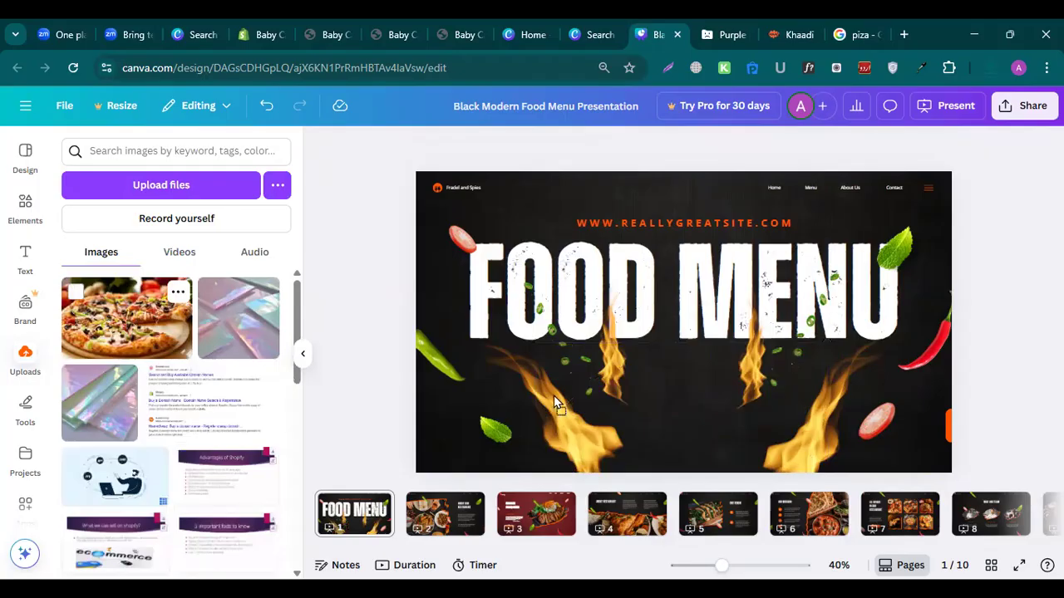
pyautogui.moveTo(642, 397); pyautogui.dragTo(575, 387)
pyautogui.click(368, 375)
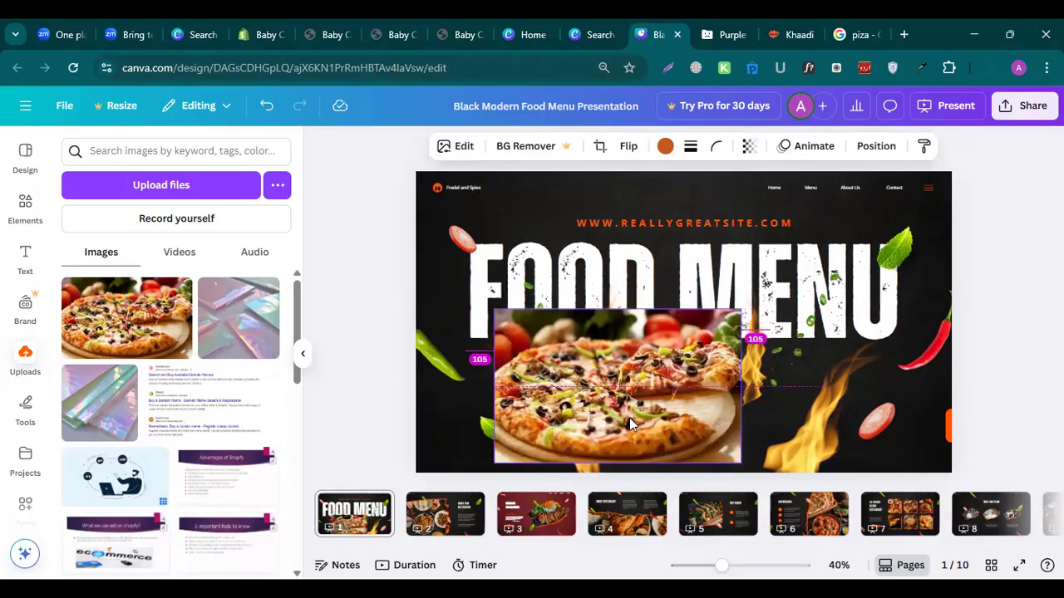
# - Rotate the uploaded pizza photo counterclockwise, try several positions over the FOOD MENU title, and move it off the page
pyautogui.moveTo(774, 385); pyautogui.dragTo(780, 345)
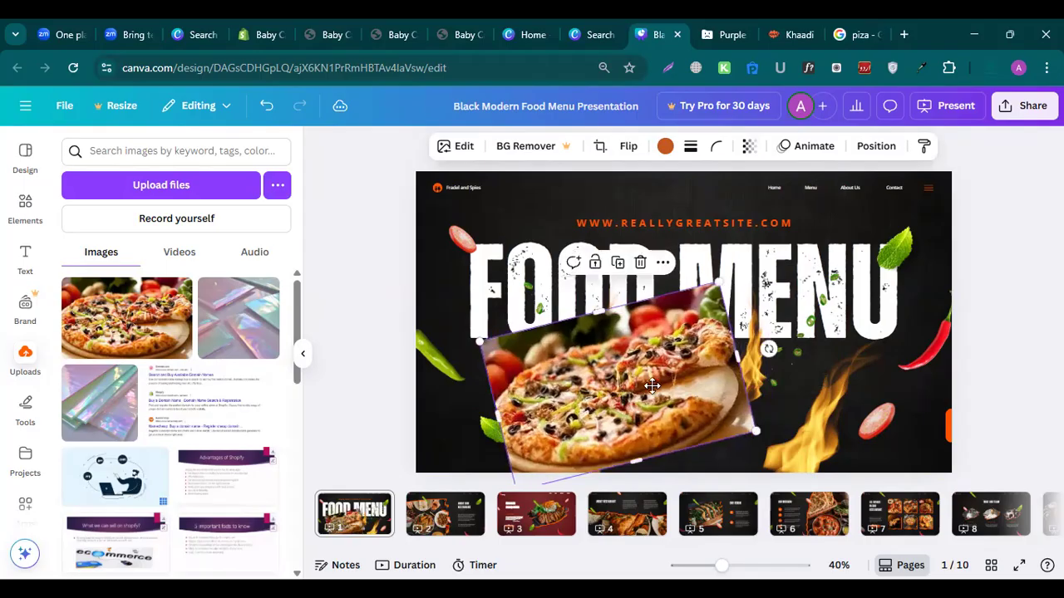
pyautogui.moveTo(652, 419); pyautogui.dragTo(664, 434)
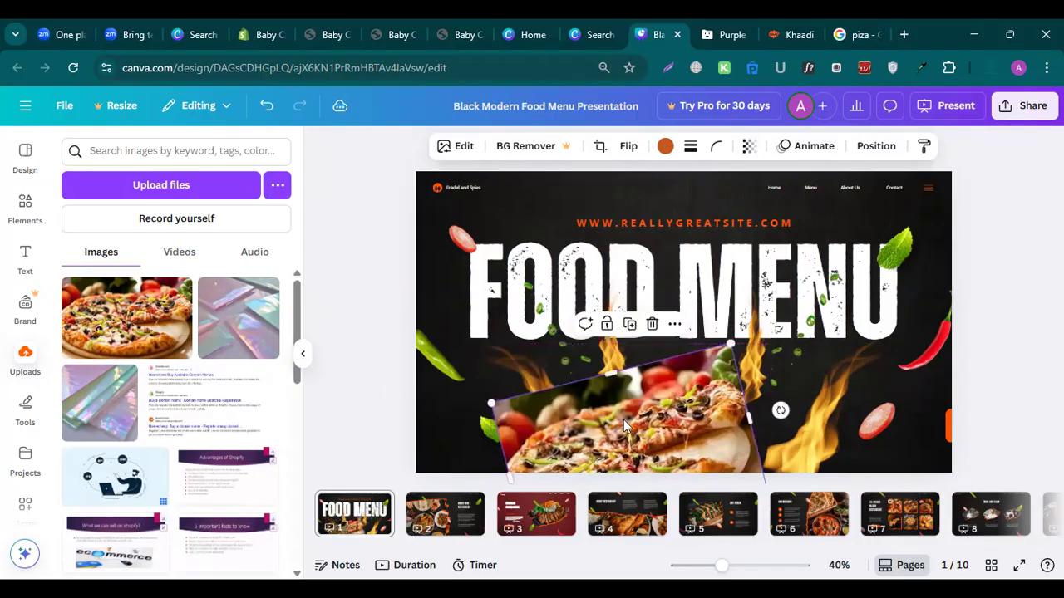
pyautogui.moveTo(616, 341); pyautogui.dragTo(712, 351)
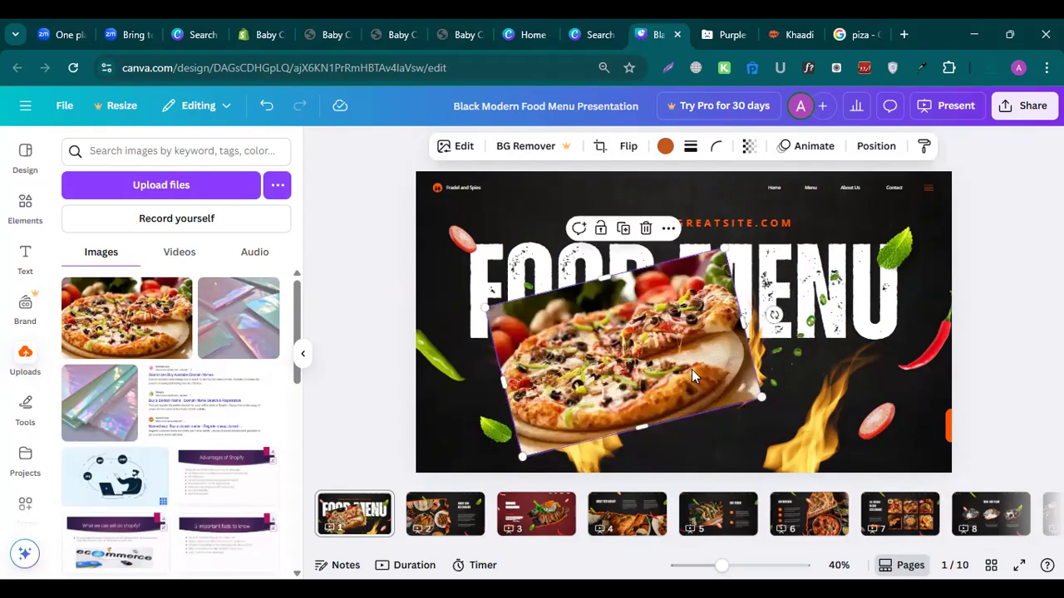
pyautogui.moveTo(624, 381); pyautogui.dragTo(267, 375)
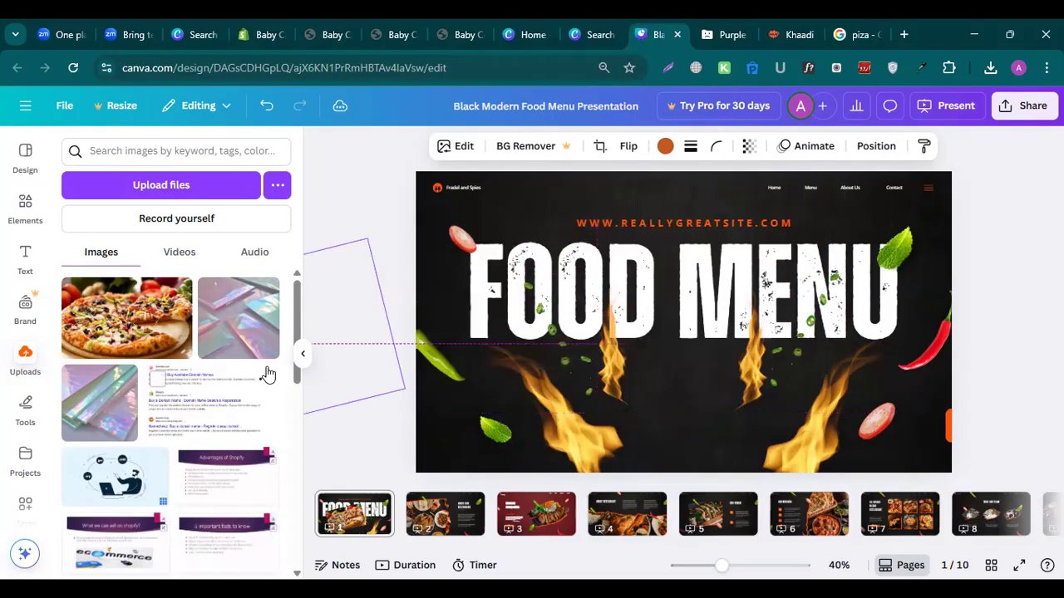
# - Undo the uploaded photo's moves, rotation and placement to bring back the original pizza image on page 1
pyautogui.hotkey('ctrl', 'z')
pyautogui.hotkey('ctrl', 'z')
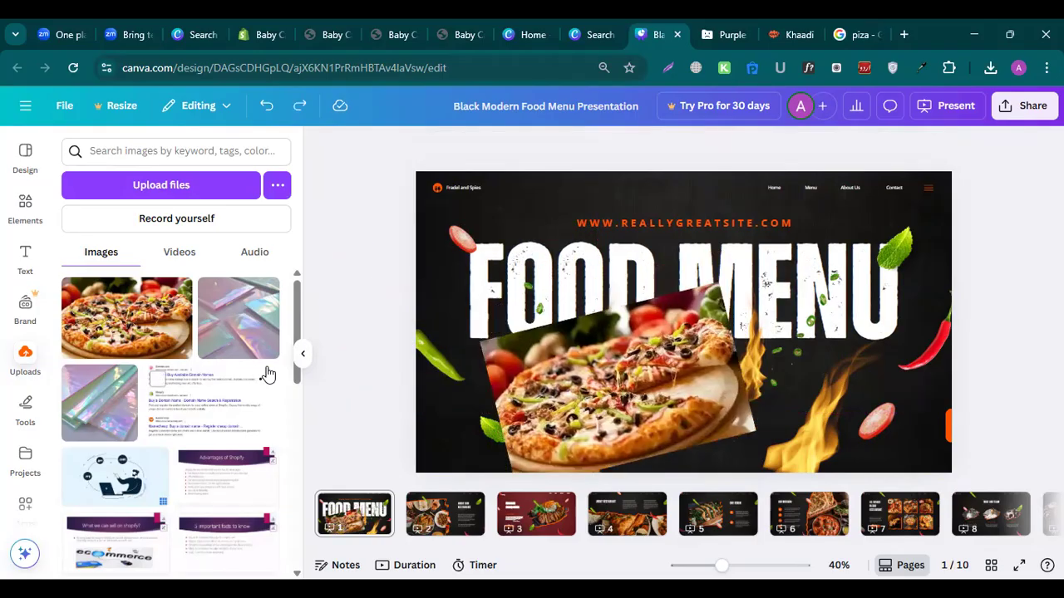
pyautogui.hotkey('ctrl', 'z')
pyautogui.hotkey('ctrl', 'z')
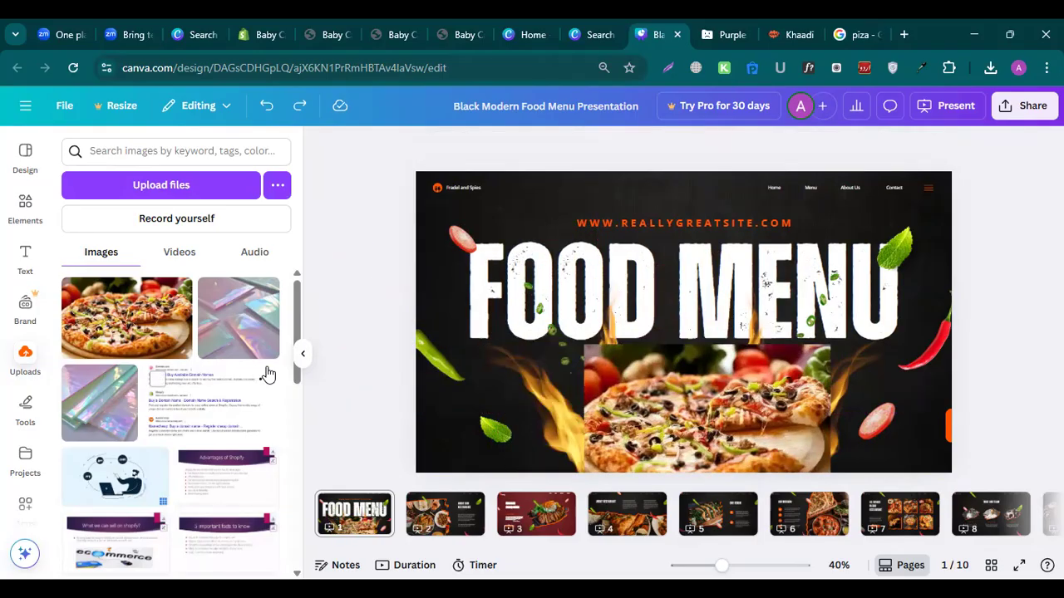
pyautogui.hotkey('ctrl', 'z')
pyautogui.hotkey('ctrl', 'z')
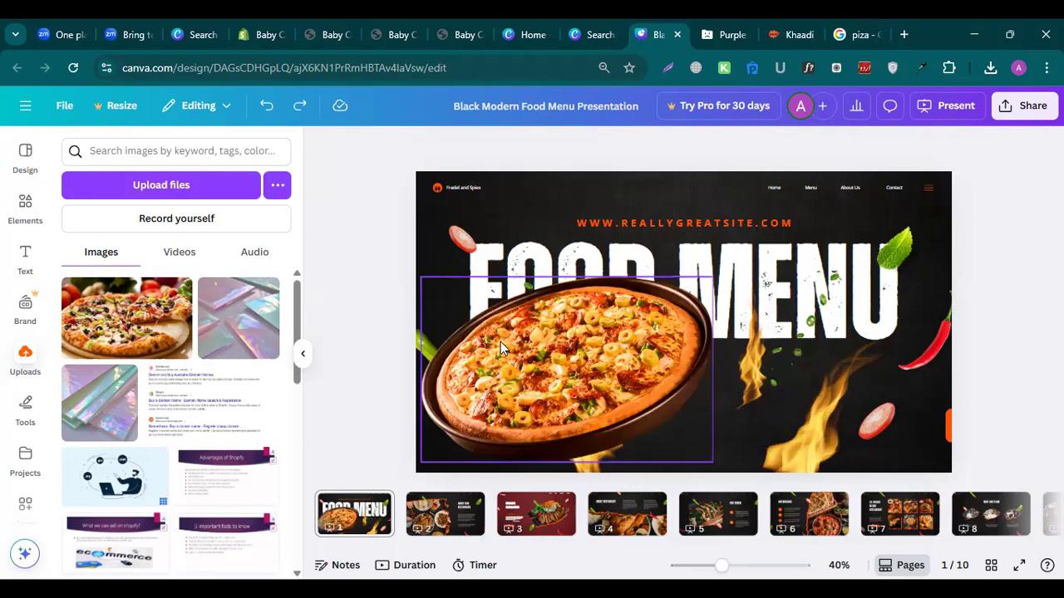
# - Move the original pizza image to the lower middle of page 1 and try placing the uploaded pizza photo on the page
pyautogui.moveTo(625, 364); pyautogui.dragTo(680, 390)
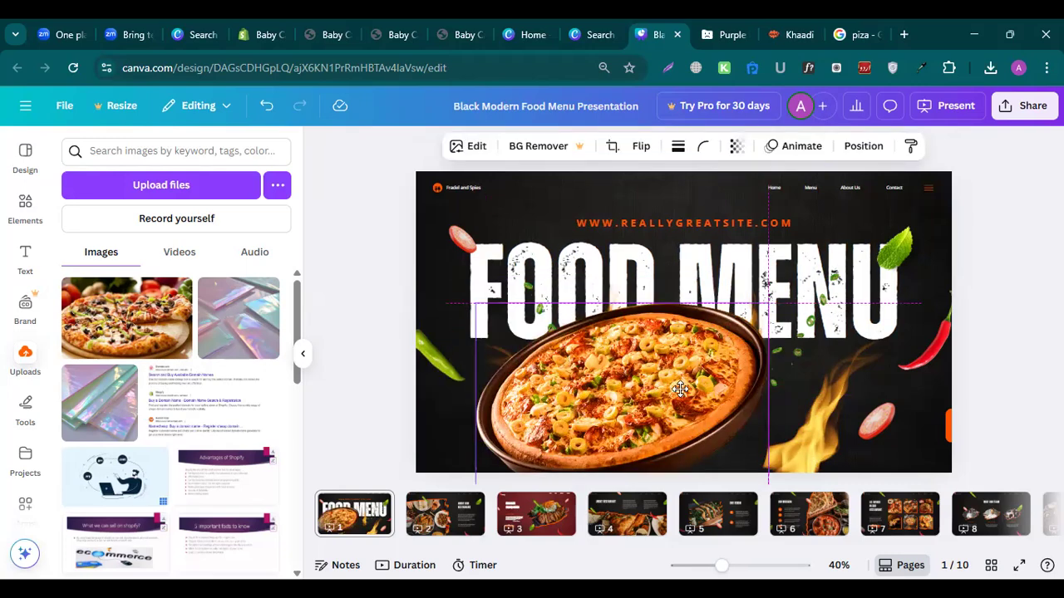
pyautogui.click(1009, 307)
pyautogui.moveTo(150, 309); pyautogui.dragTo(511, 272)
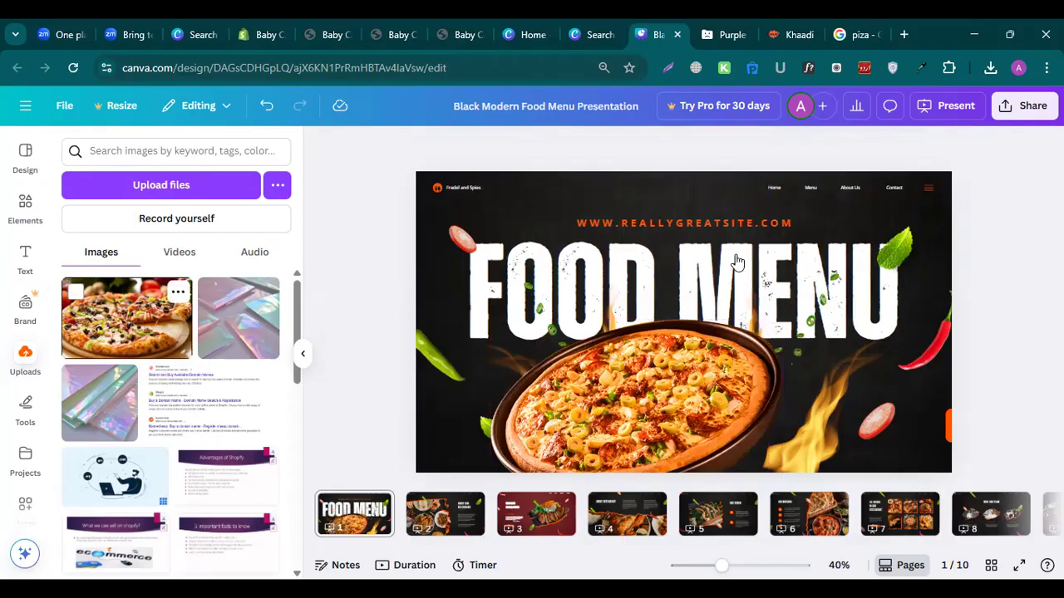
pyautogui.moveTo(579, 310); pyautogui.dragTo(648, 314)
# - Search the web for a background remover in a new browser tab and open remove.bg
pyautogui.click(903, 39)
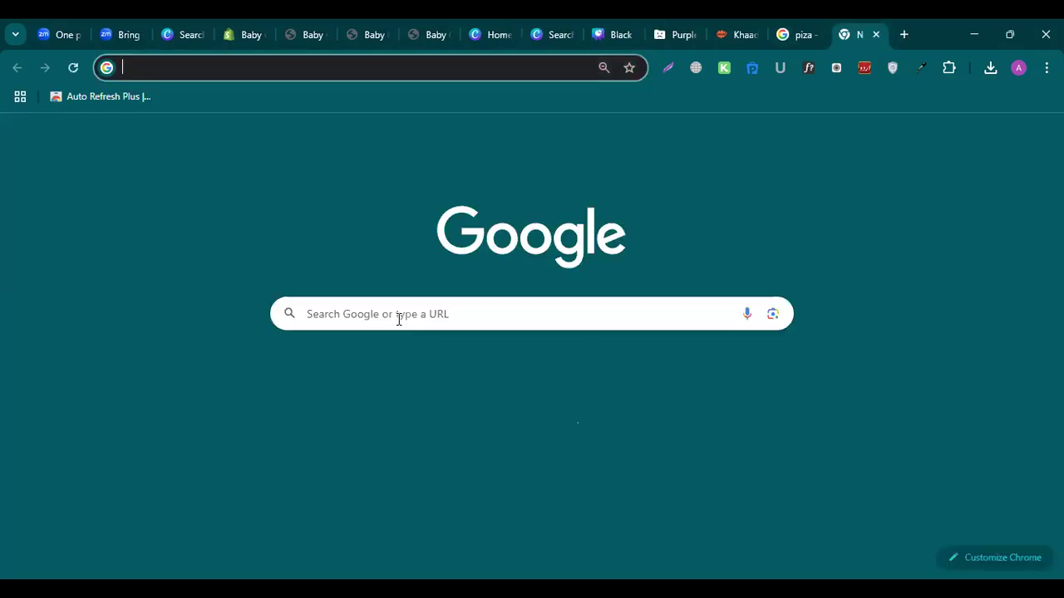
pyautogui.click(398, 320)
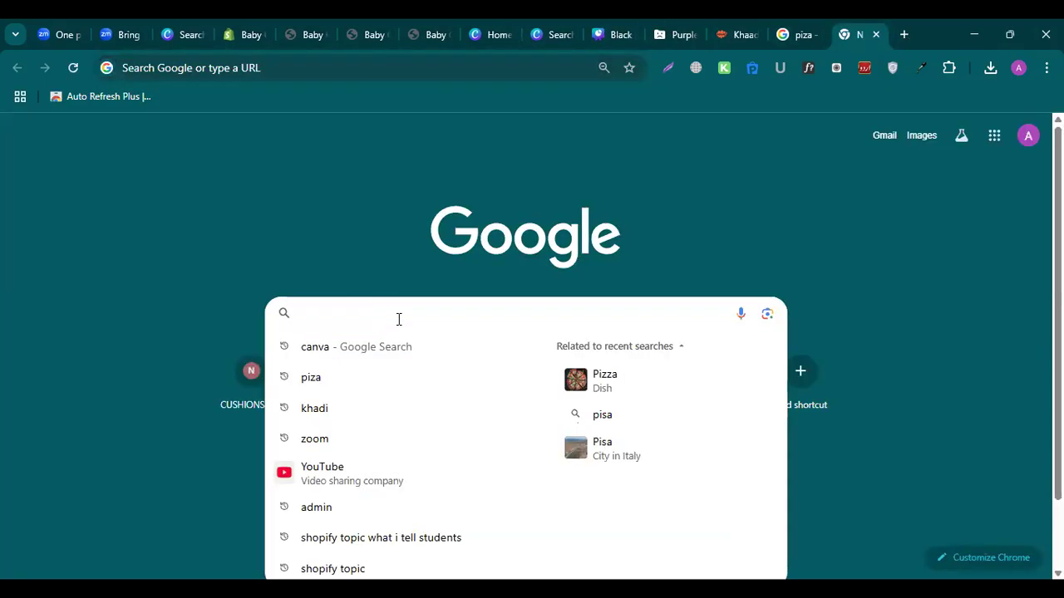
pyautogui.write('bac')
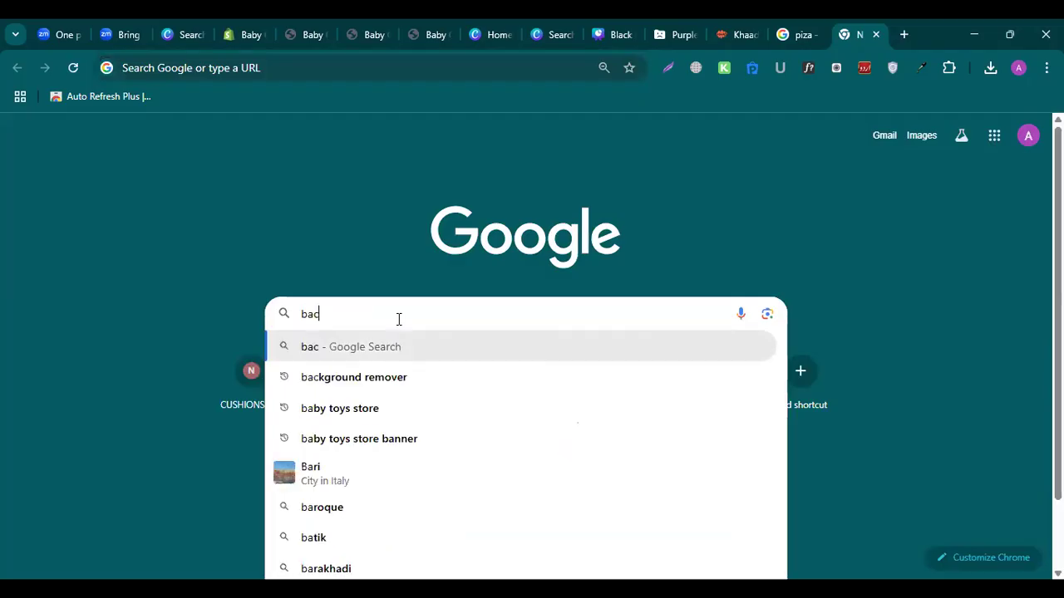
pyautogui.write('kgrounf')
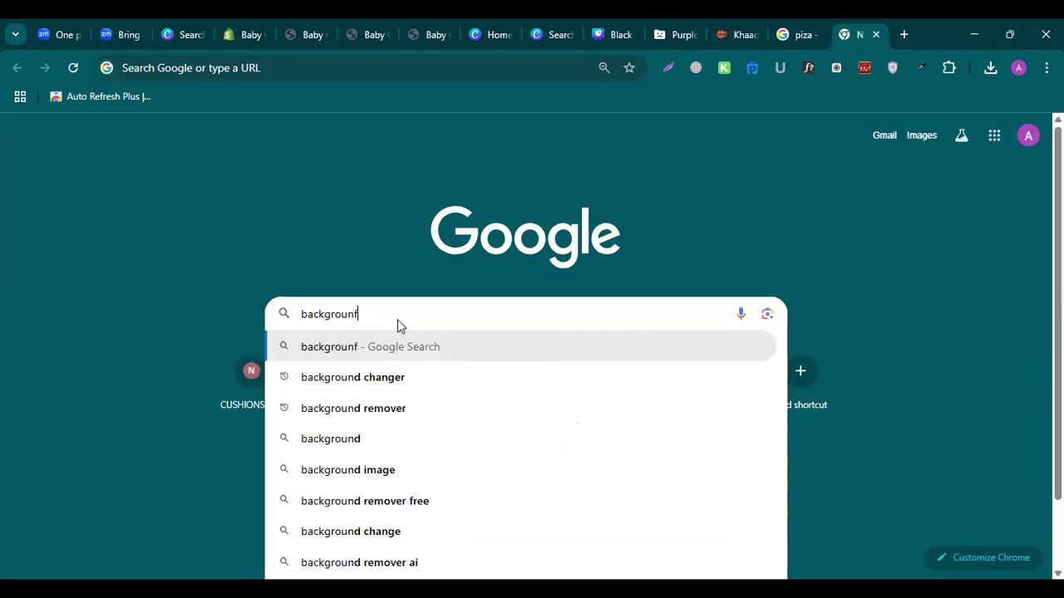
pyautogui.press('BackSpace')
pyautogui.write('d')
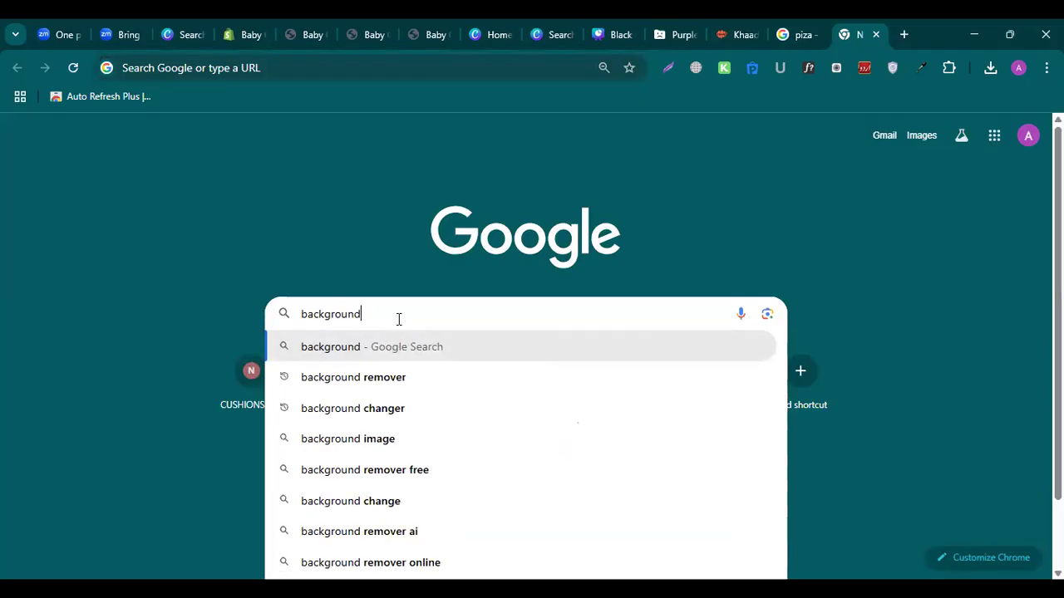
pyautogui.click(386, 378)
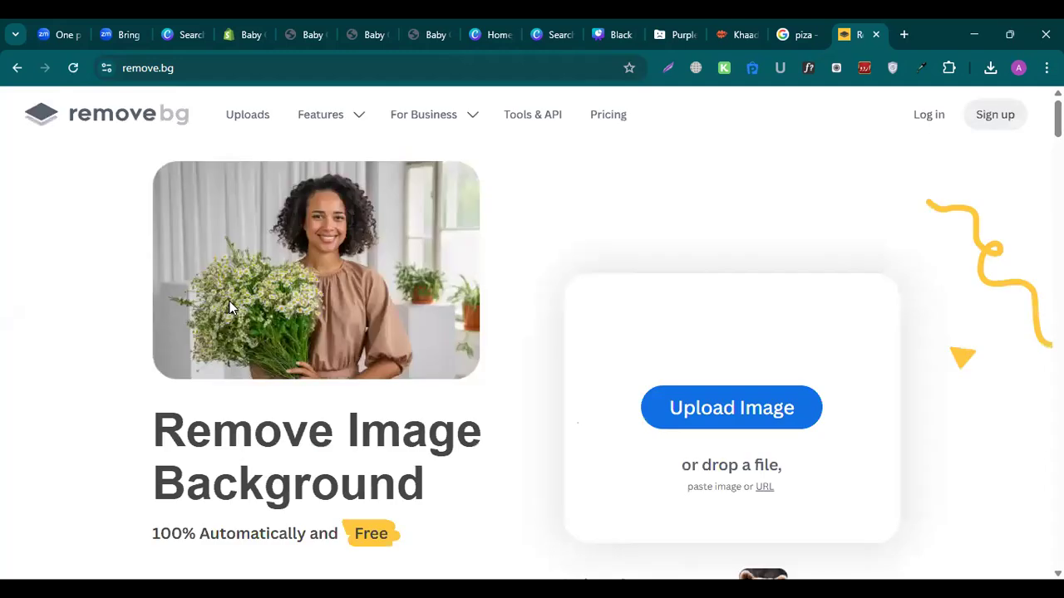
# - Upload the pizza photo 7735dd49ea9f5908da97618e43a4d510 to remove.bg and download the free 485 x 303 preview of the cutout
pyautogui.click(688, 411)
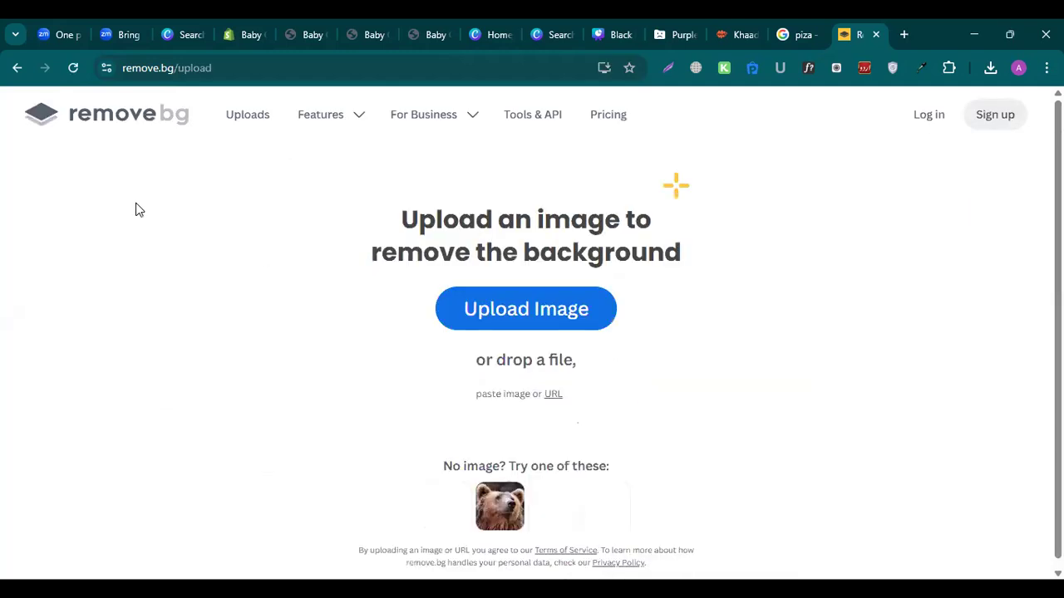
pyautogui.click(175, 173)
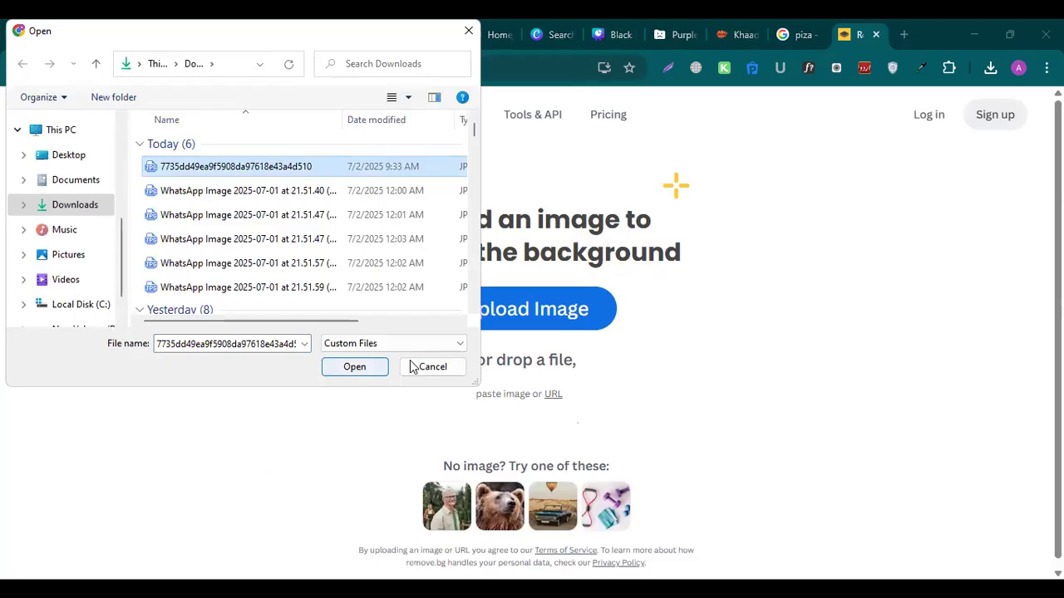
pyautogui.press('Return')
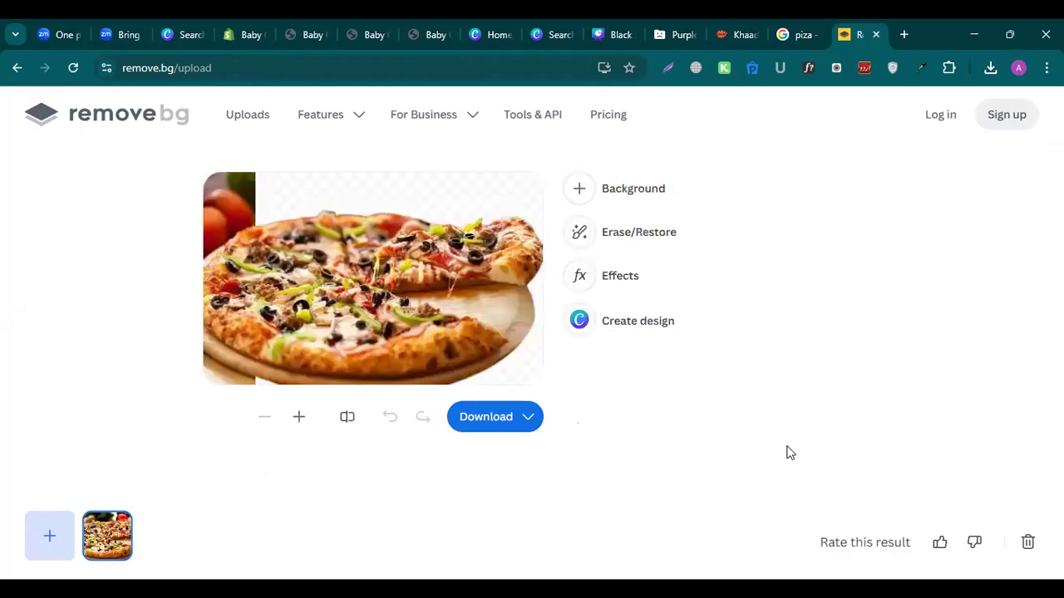
pyautogui.click(502, 419)
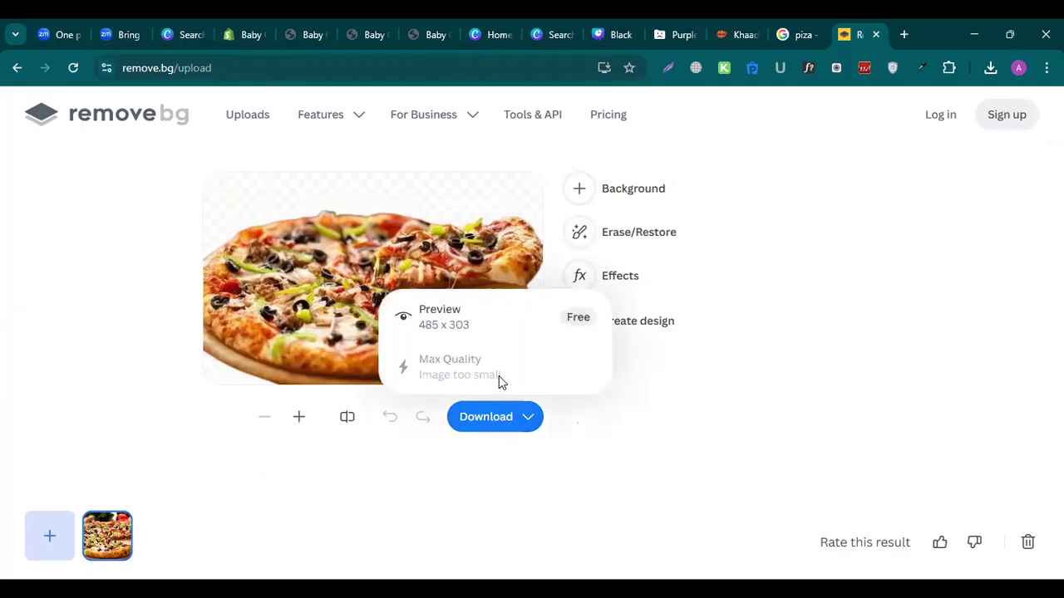
# - Switch to the Canva food menu presentation and upload the original photo file 7735dd49ea9f5908da97618e43a4d510 again
pyautogui.click(622, 33)
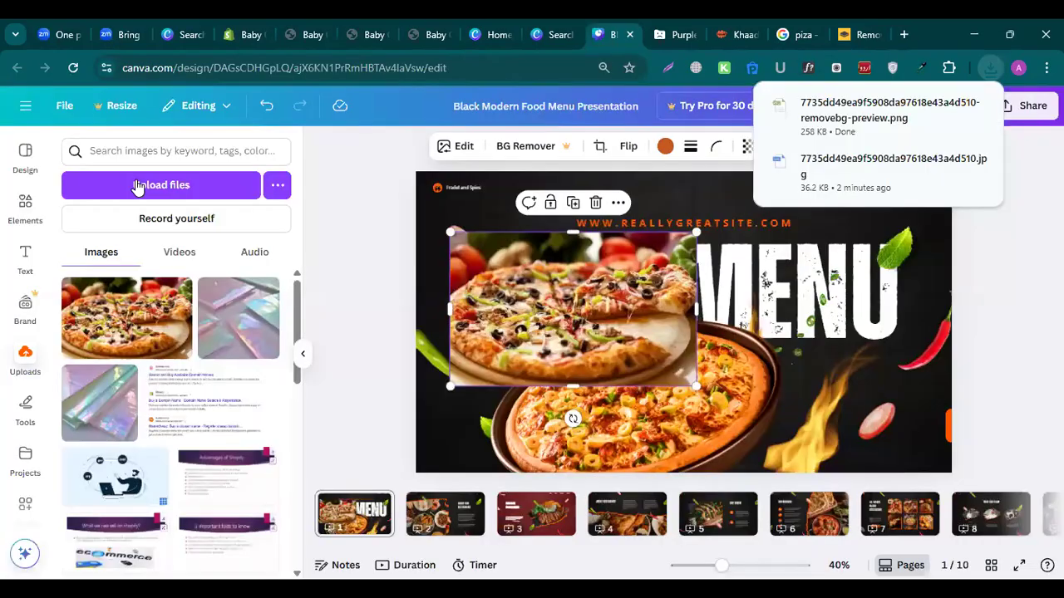
pyautogui.click(139, 186)
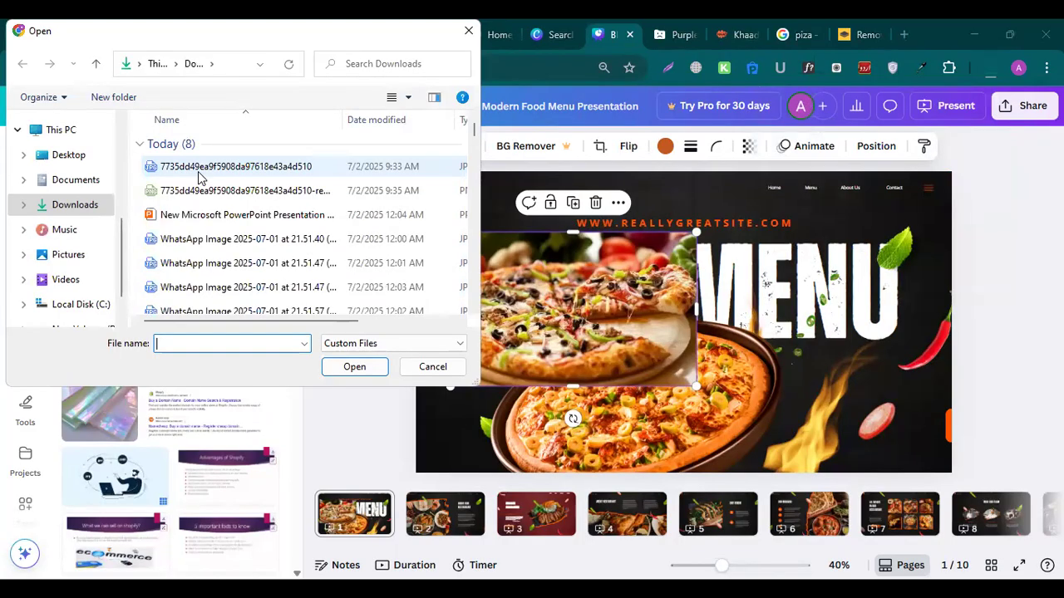
pyautogui.click(204, 170)
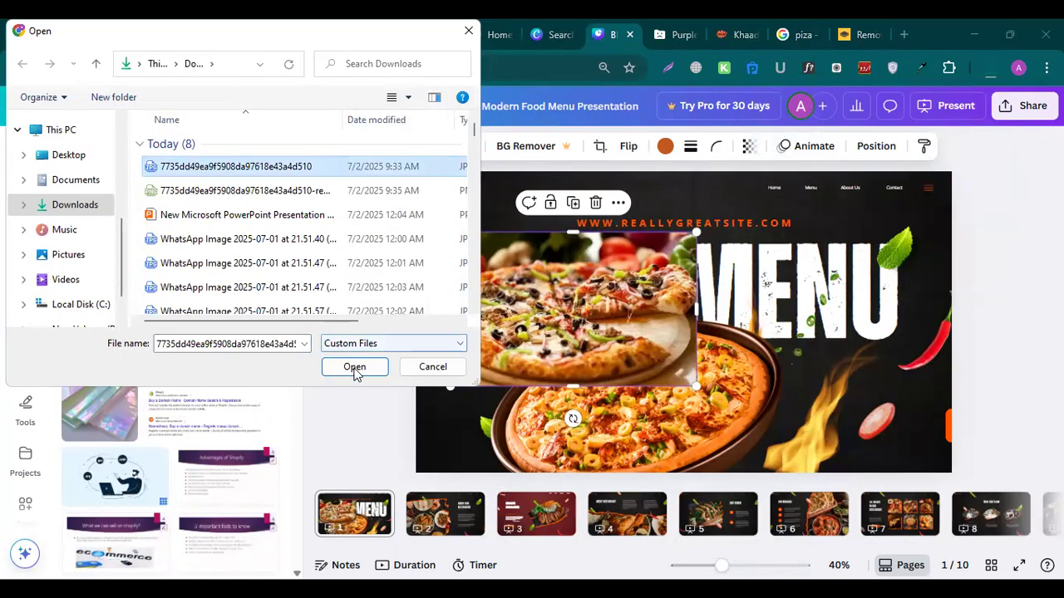
pyautogui.press('Return')
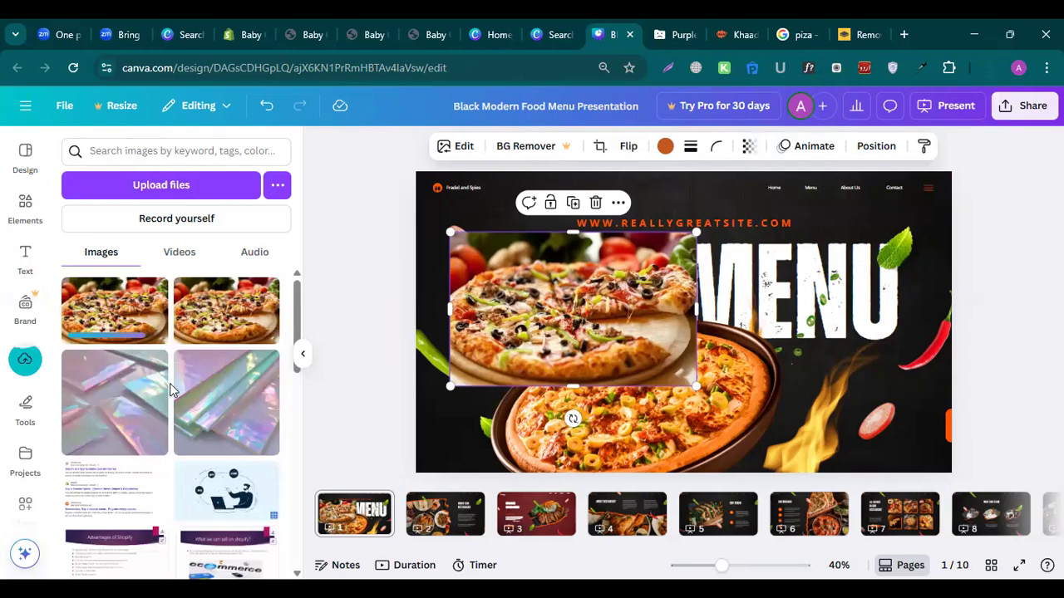
# - Cancel another file upload, switch to remove.bg, and download the free 485 x 303 preview of the pizza cutout again
pyautogui.click(194, 190)
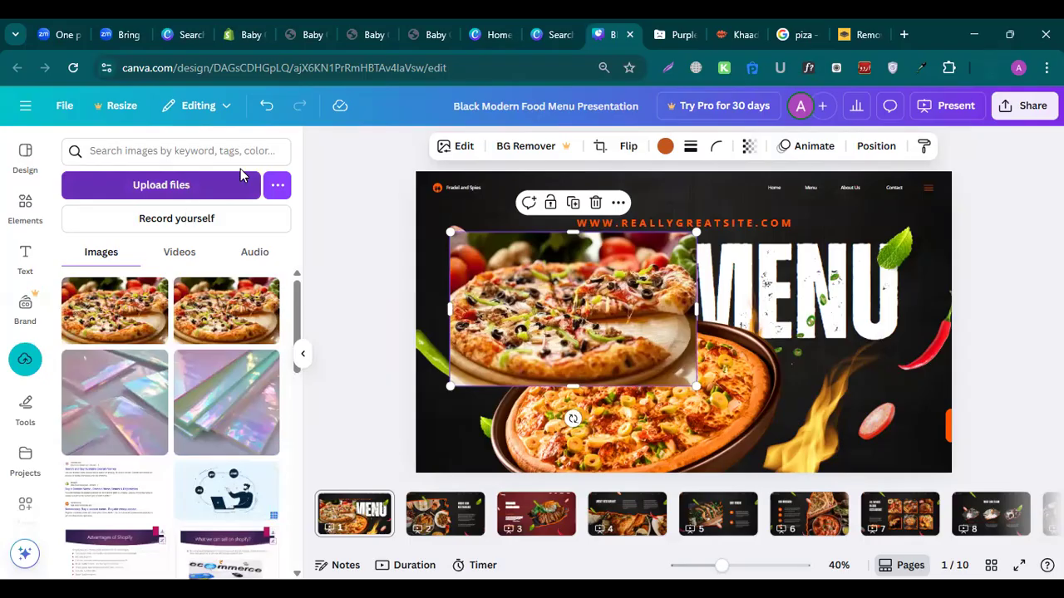
pyautogui.click(430, 367)
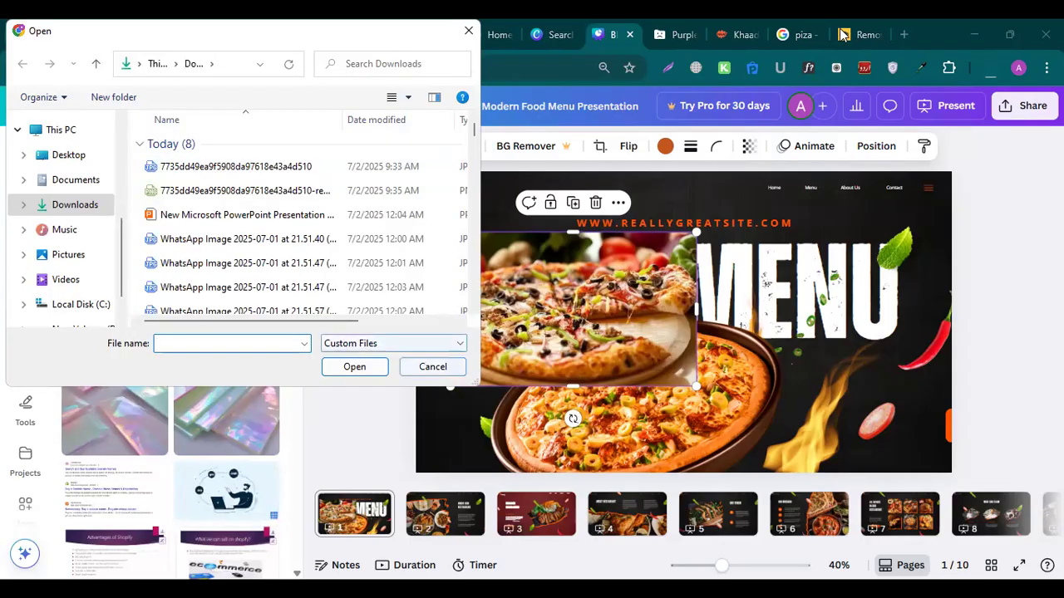
pyautogui.click(440, 368)
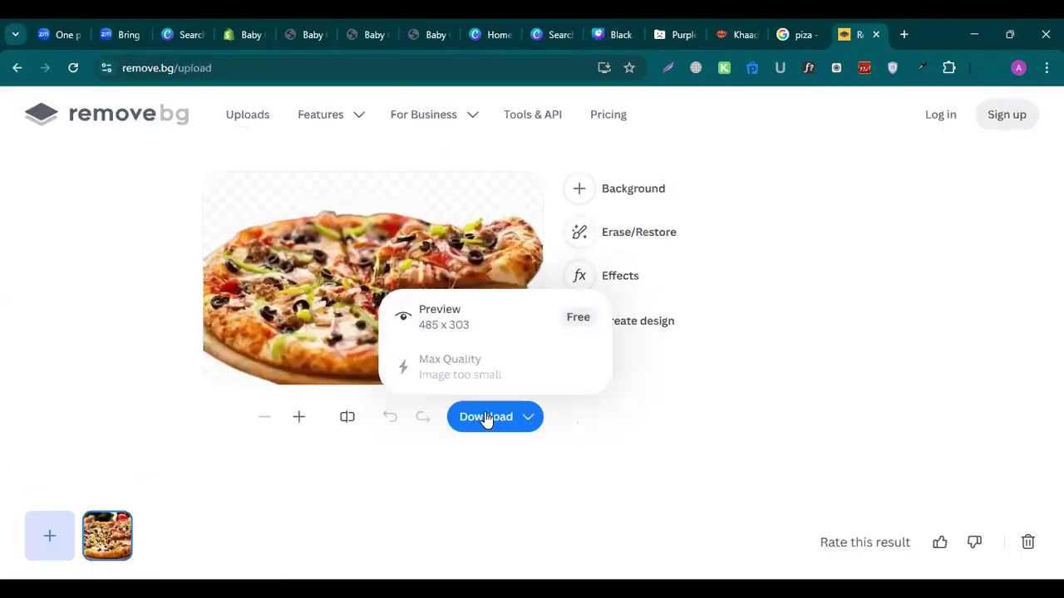
pyautogui.click(486, 418)
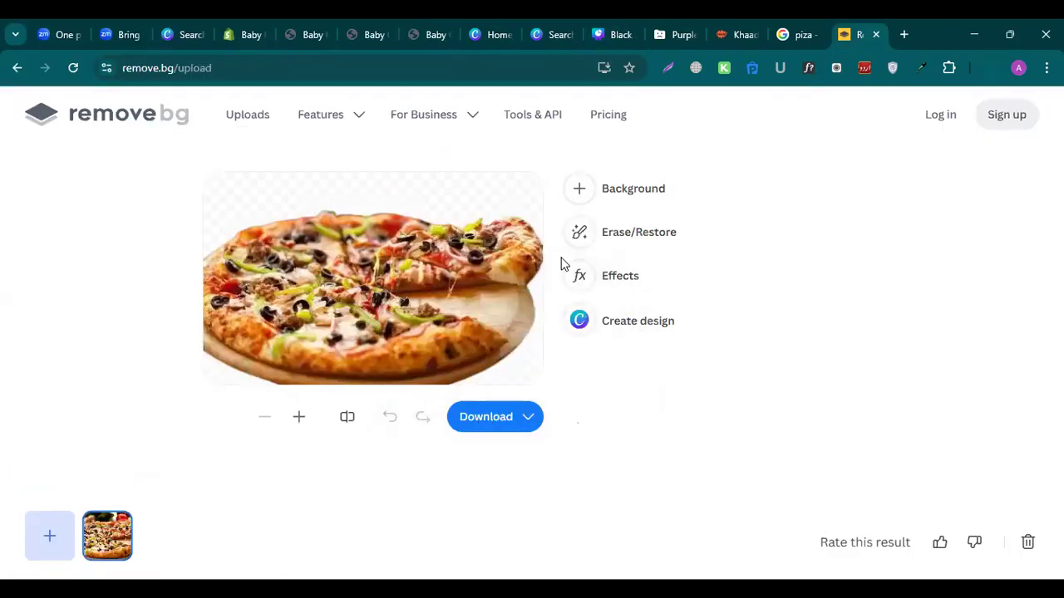
pyautogui.click(517, 422)
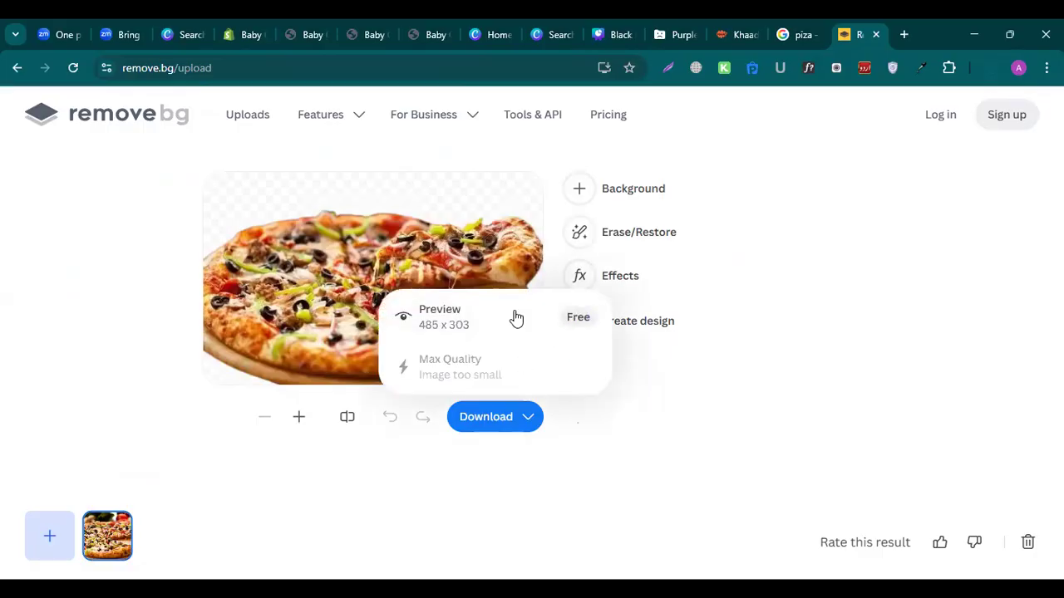
pyautogui.click(515, 318)
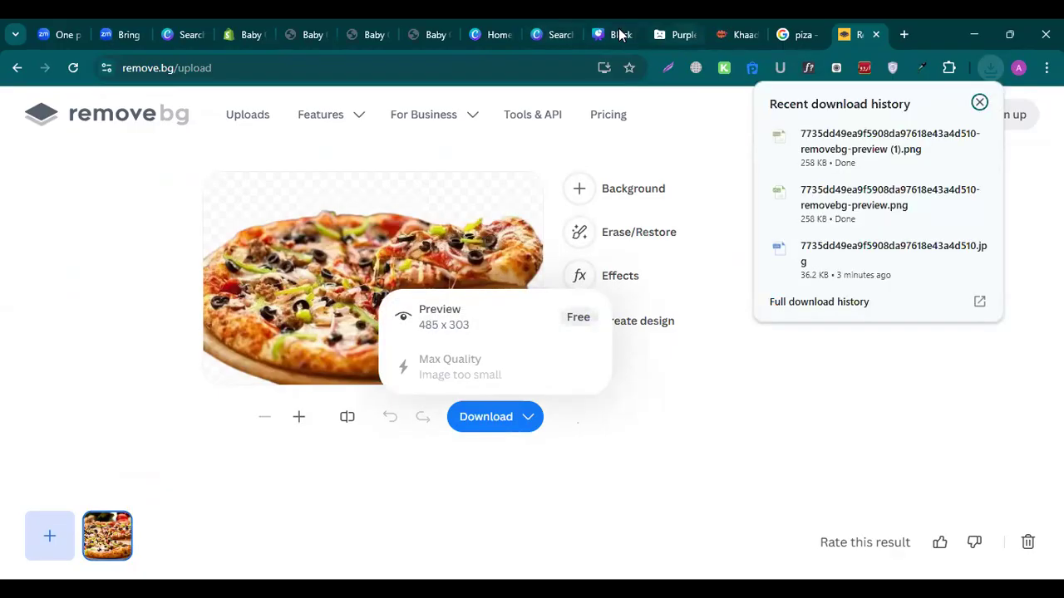
# - Return to the Canva food menu presentation and upload the background-free pizza PNG from the Downloads folder
pyautogui.click(502, 37)
pyautogui.click(729, 32)
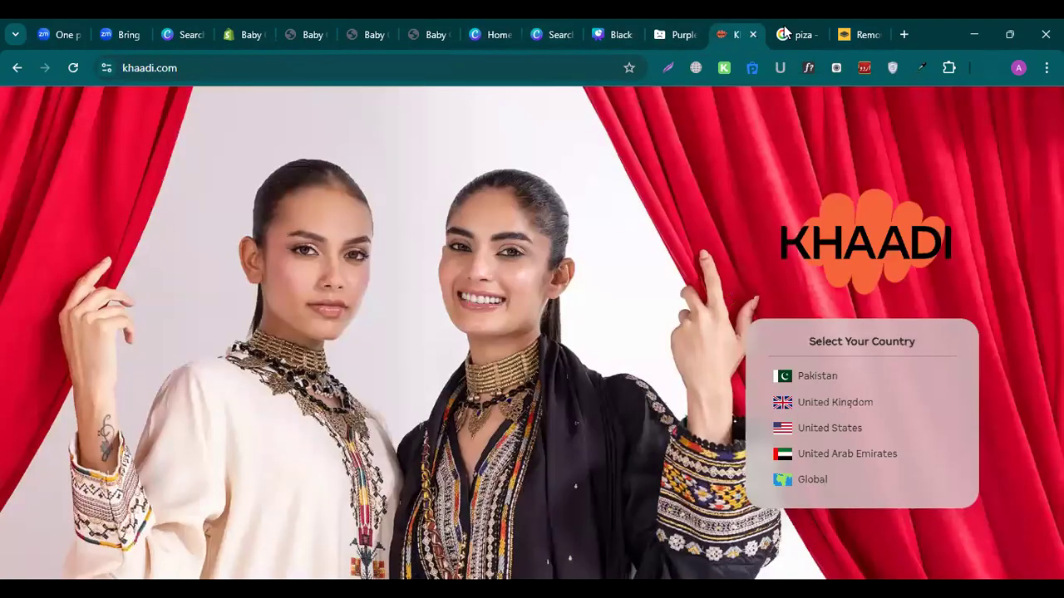
pyautogui.click(784, 34)
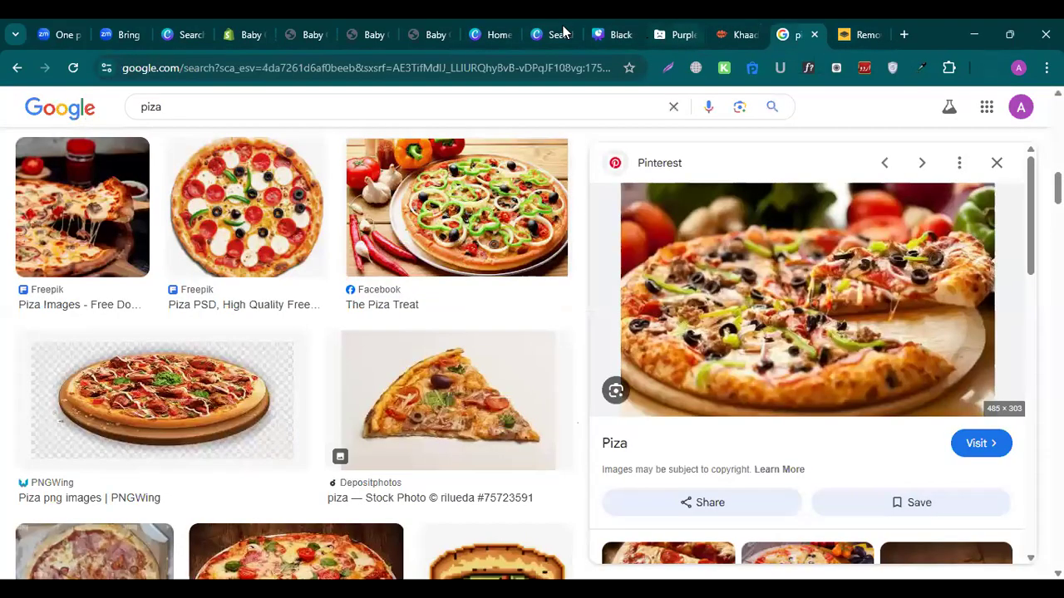
pyautogui.click(593, 34)
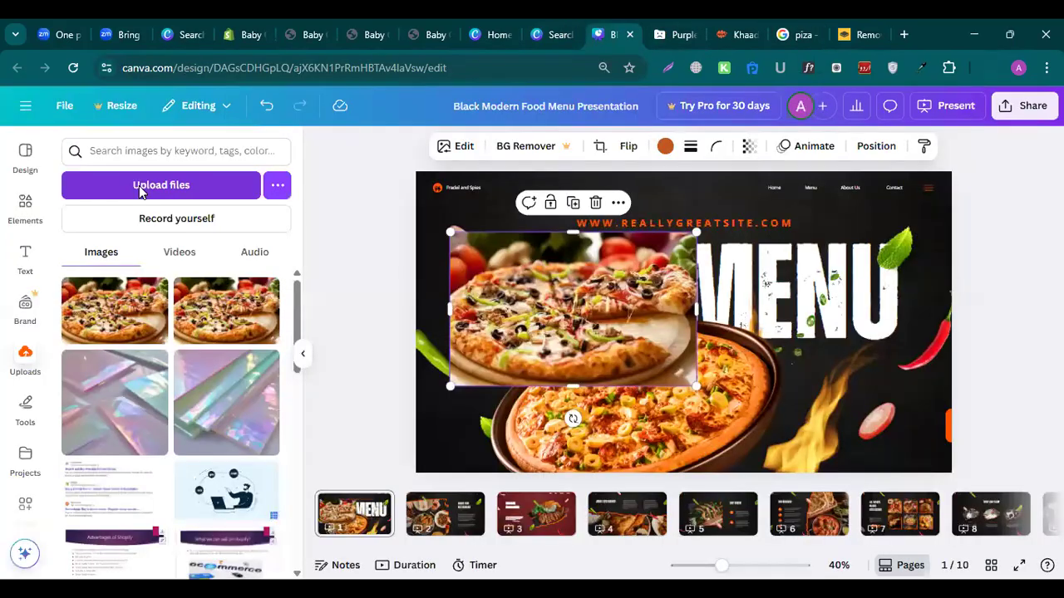
pyautogui.click(200, 176)
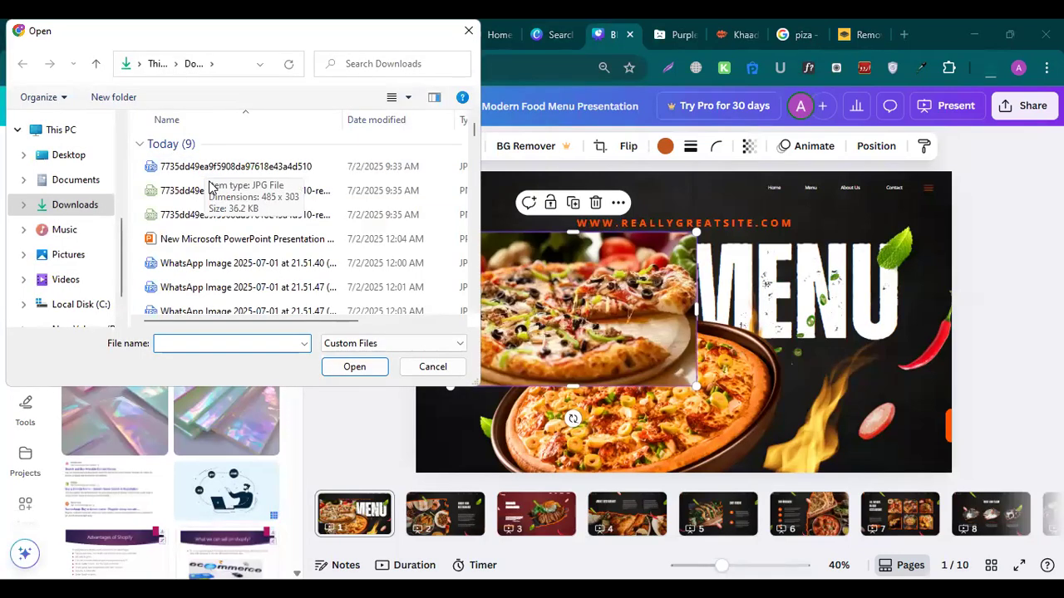
pyautogui.click(250, 190)
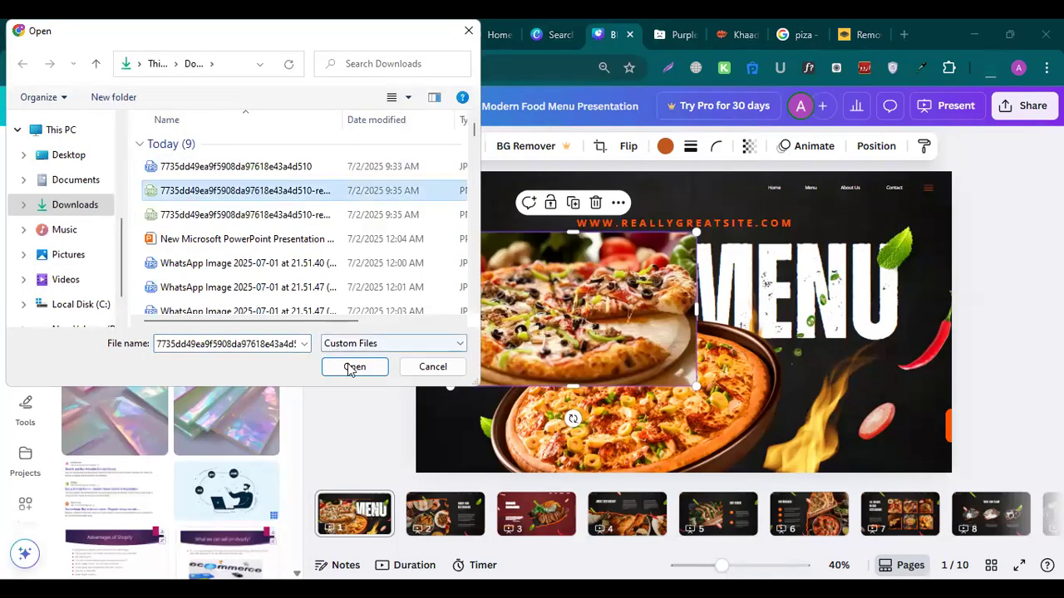
pyautogui.click(347, 367)
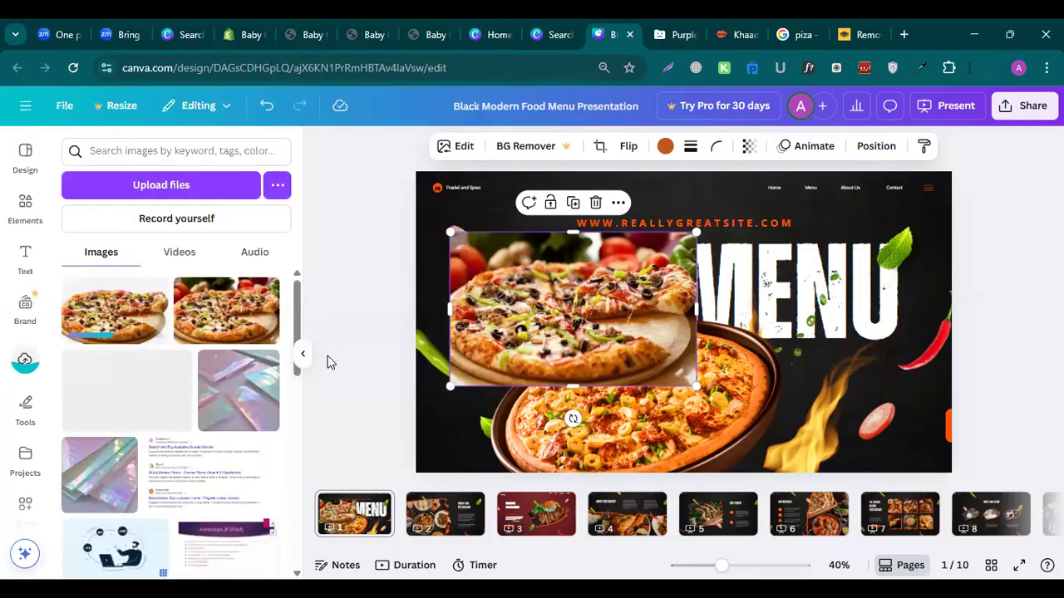
# - Move the uploaded pizza photo off page 1 and shift the original pizza image into the page's upper-left corner
pyautogui.moveTo(576, 310); pyautogui.dragTo(330, 524)
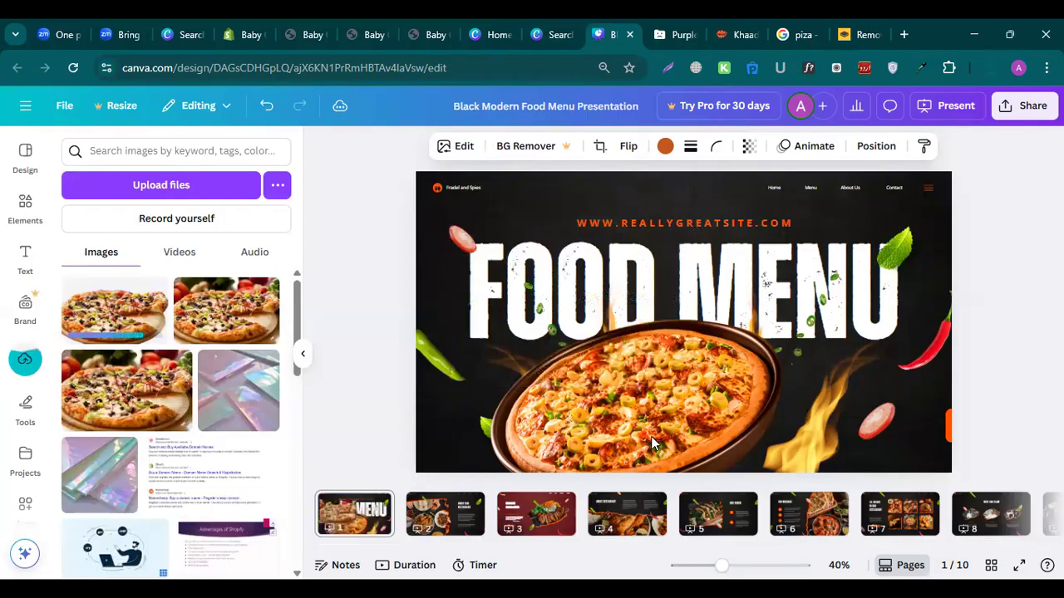
pyautogui.moveTo(532, 357); pyautogui.dragTo(307, 120)
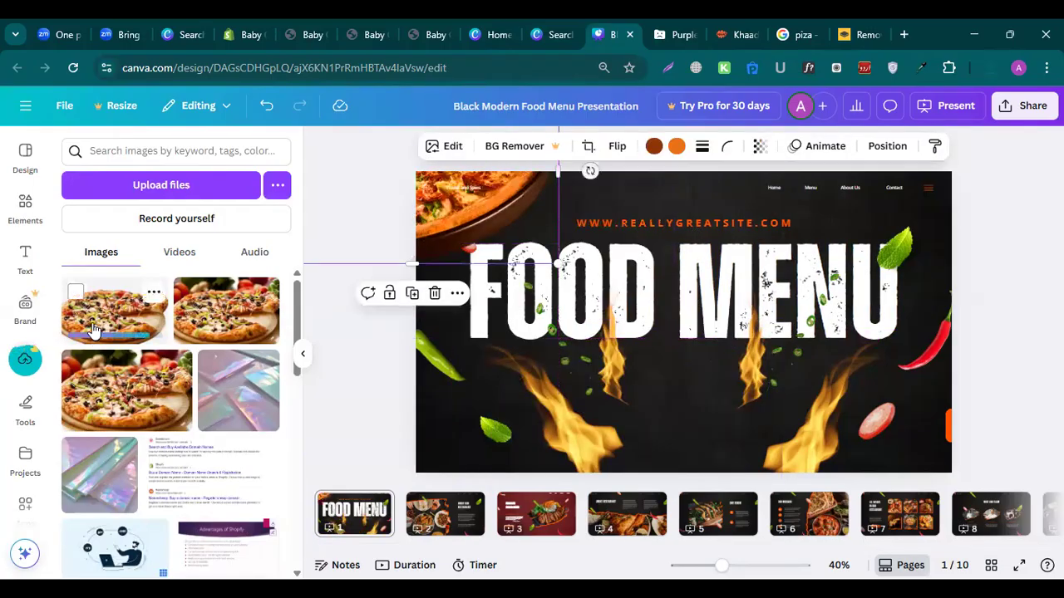
# - Try the pizza cutout below the FOOD MENU title, enlarging it over the flames, and delete it from the page
pyautogui.moveTo(135, 341); pyautogui.dragTo(704, 409)
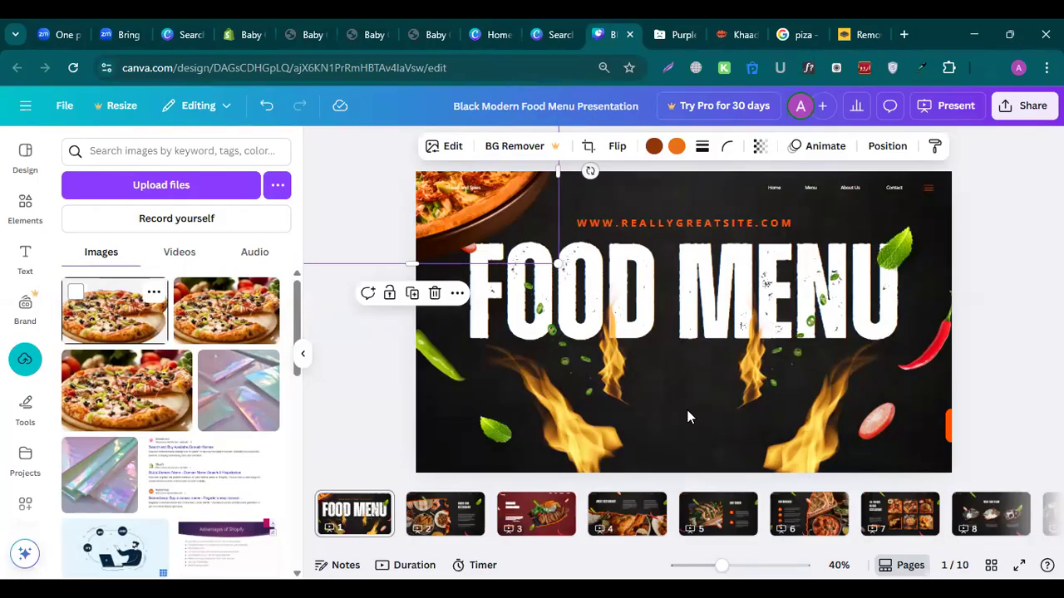
pyautogui.moveTo(567, 380); pyautogui.dragTo(549, 383)
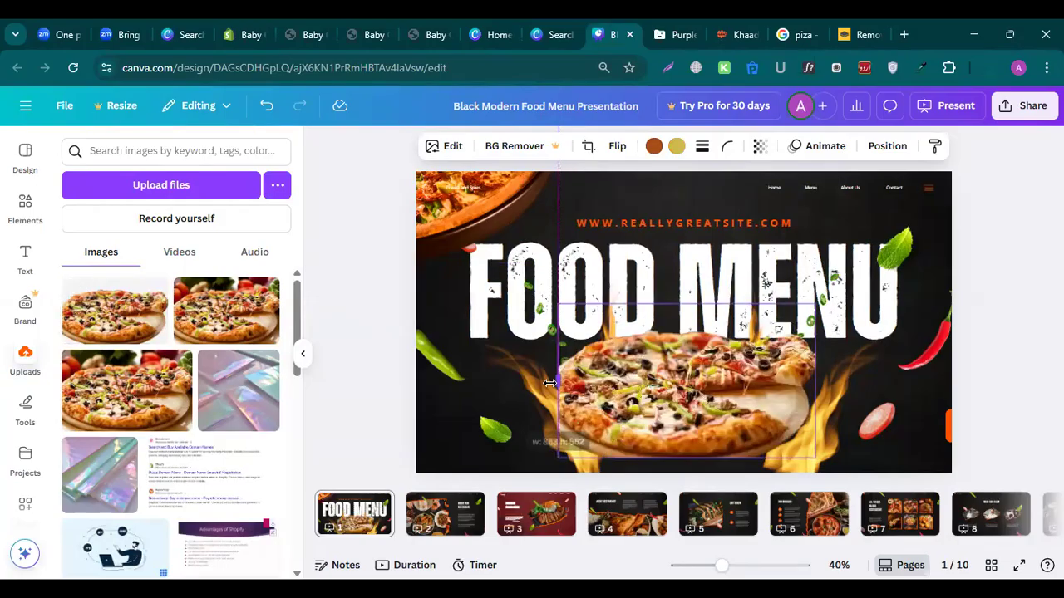
pyautogui.moveTo(604, 420); pyautogui.dragTo(638, 421)
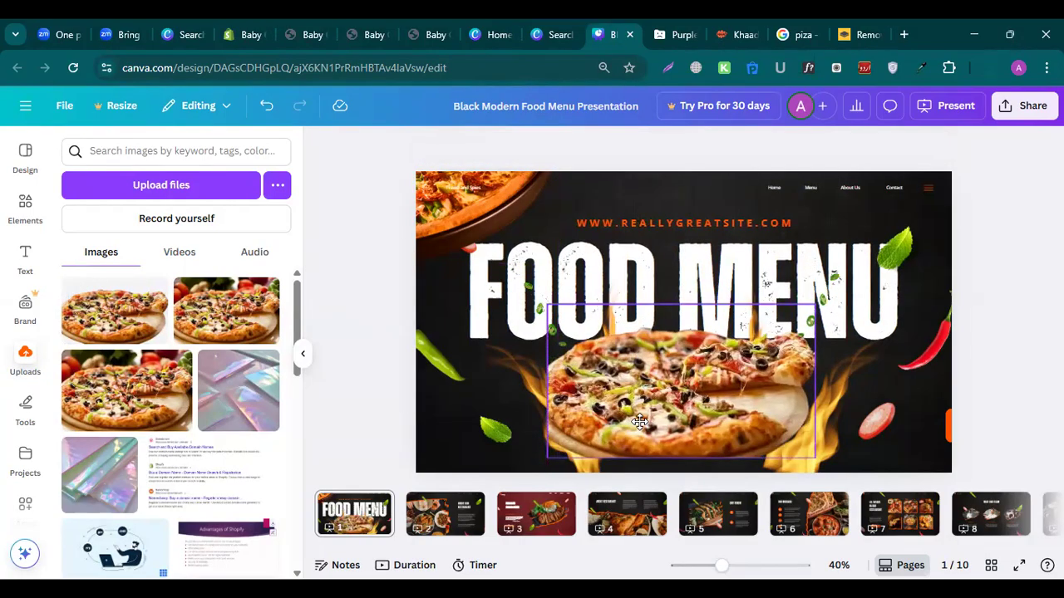
pyautogui.moveTo(581, 304); pyautogui.dragTo(535, 291)
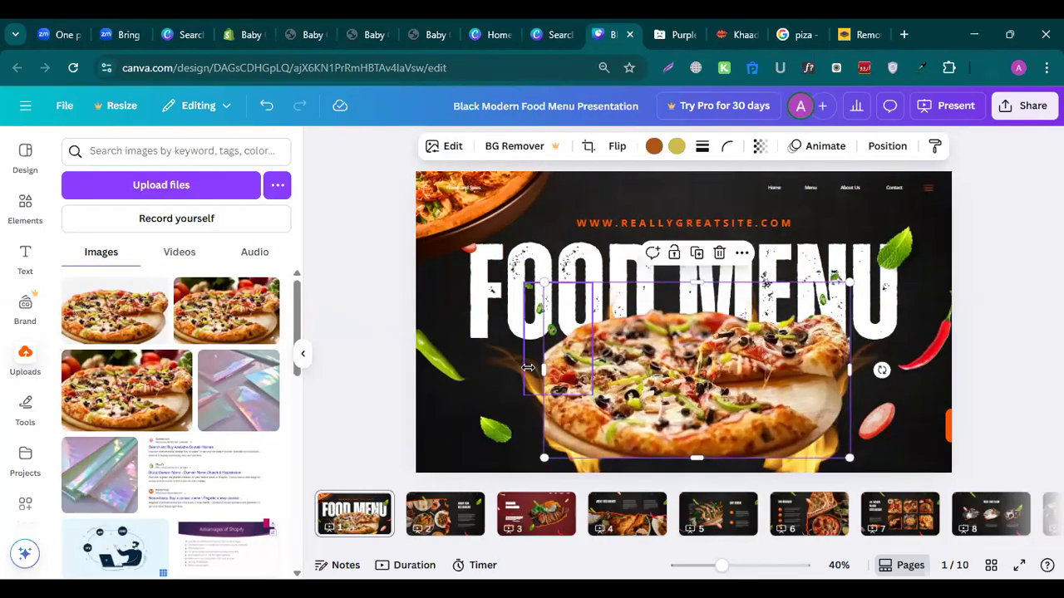
pyautogui.moveTo(540, 371); pyautogui.dragTo(524, 370)
pyautogui.press('Delete')
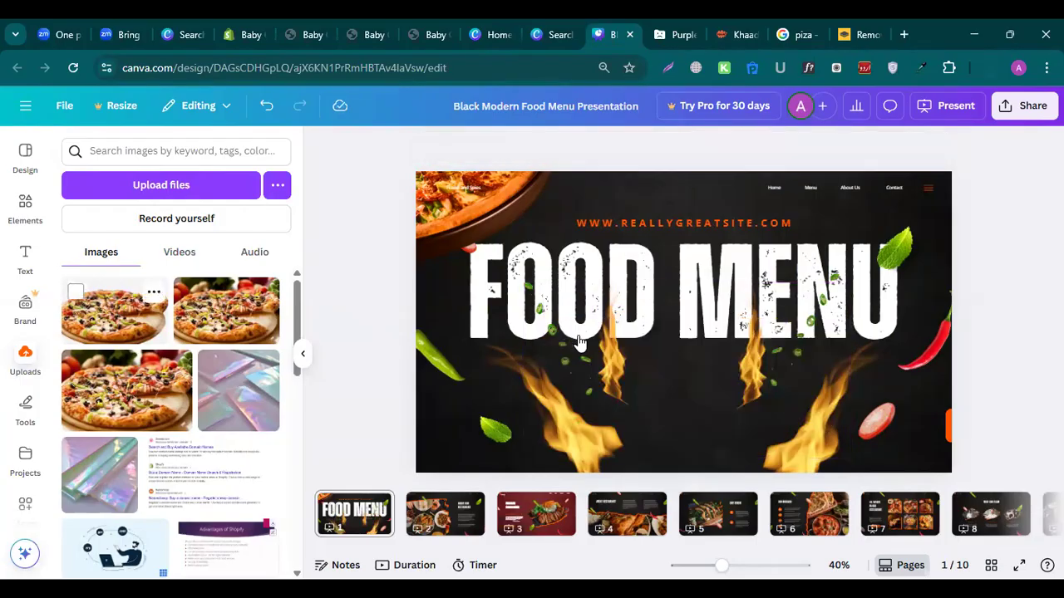
# - Place the pizza cutout on page 1 again, rotate it slightly counterclockwise, and move it to the lower-left corner
pyautogui.moveTo(114, 321); pyautogui.dragTo(580, 389)
pyautogui.click(357, 371)
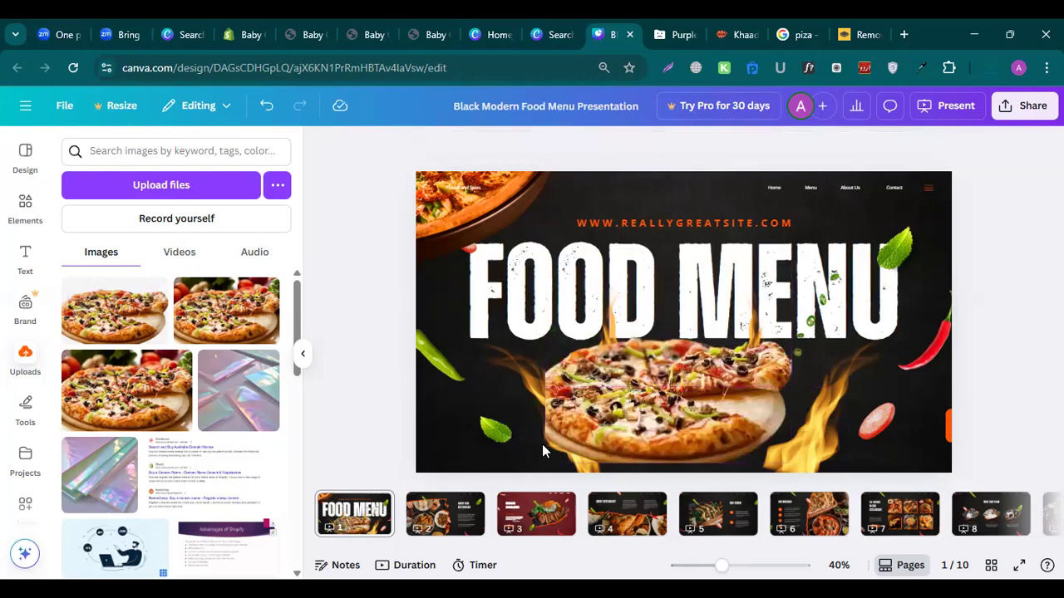
pyautogui.moveTo(615, 414); pyautogui.dragTo(546, 430)
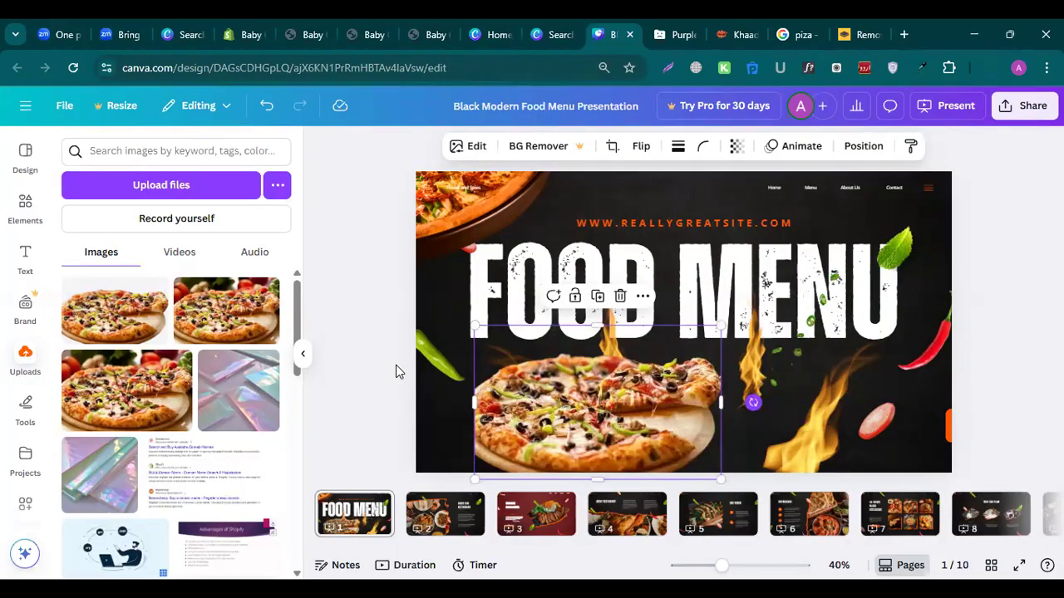
pyautogui.moveTo(569, 415); pyautogui.dragTo(490, 415)
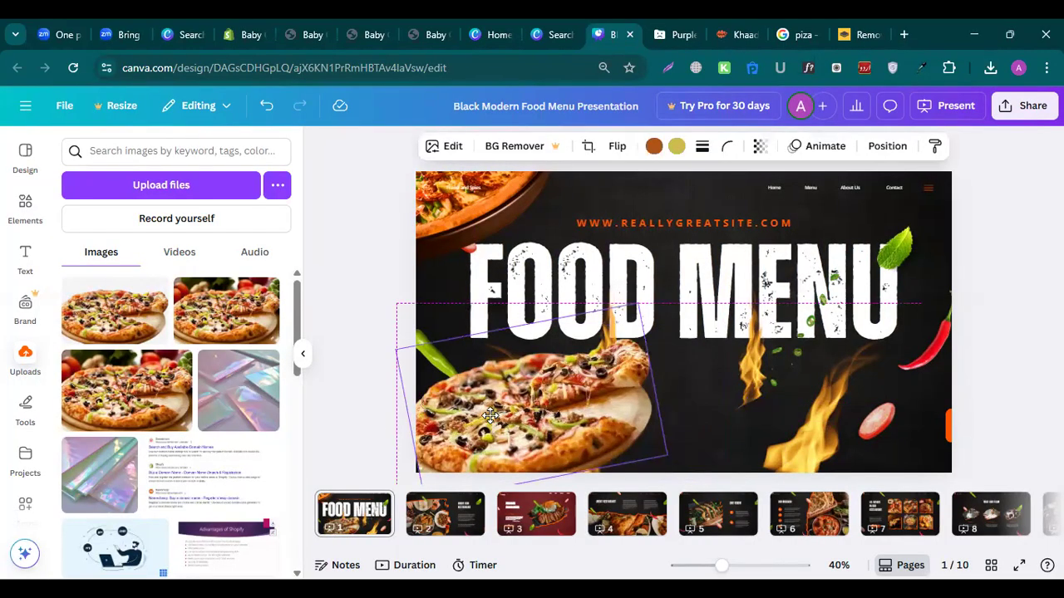
pyautogui.click(386, 436)
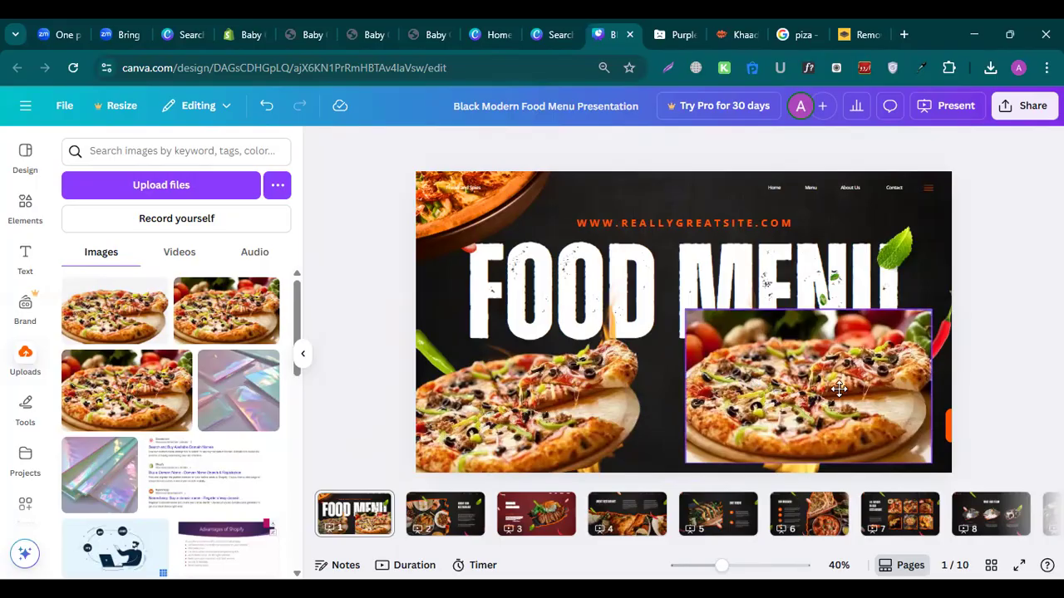
# - Take the pizza photo with its background off page 1 and move the tilted cutout below the word MENU
pyautogui.moveTo(894, 391); pyautogui.dragTo(1038, 391)
pyautogui.moveTo(612, 379); pyautogui.dragTo(1043, 409)
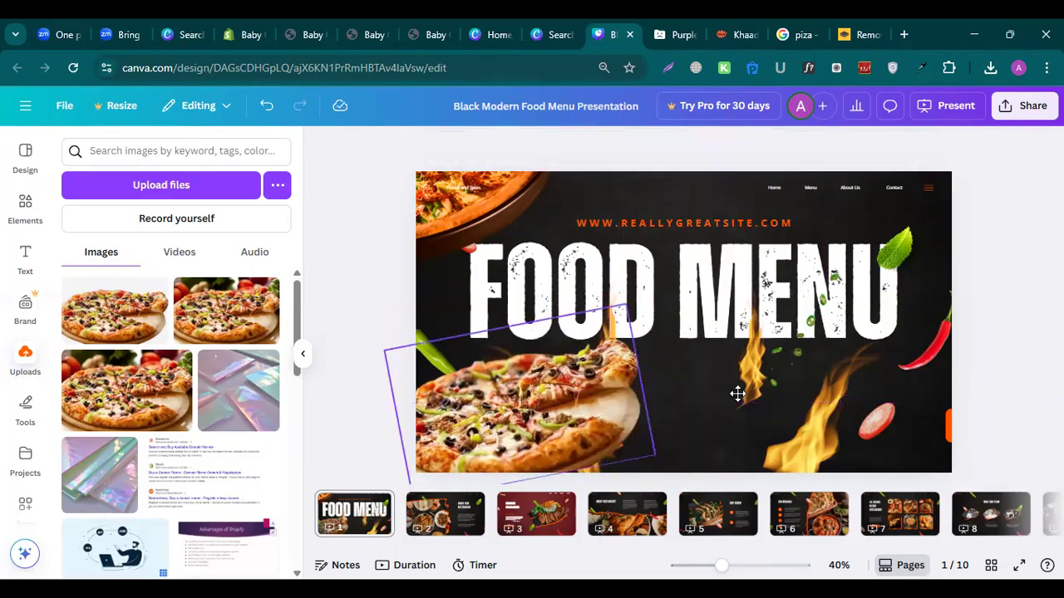
pyautogui.moveTo(572, 399); pyautogui.dragTo(794, 392)
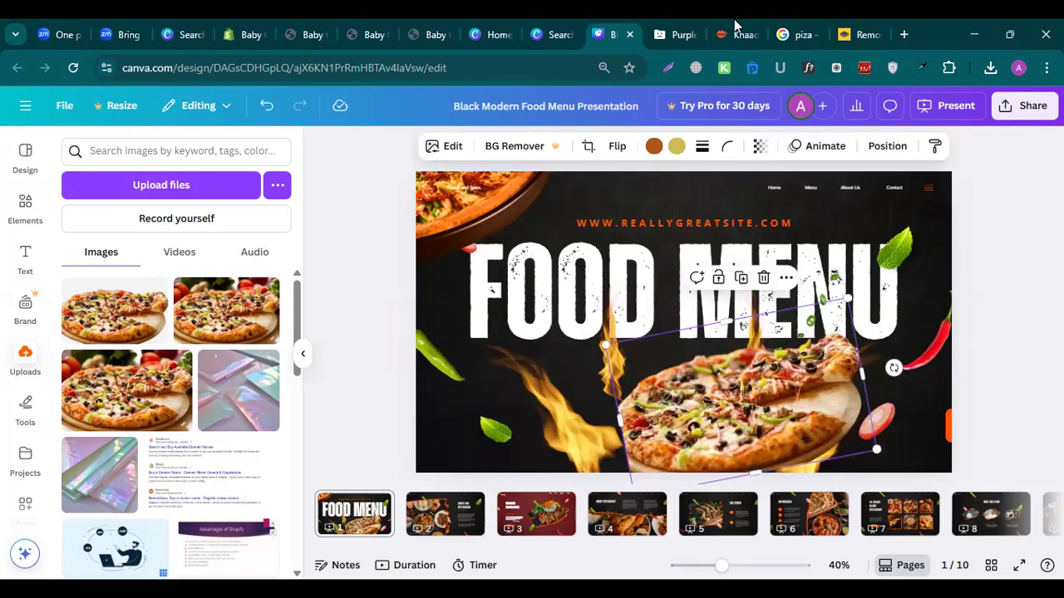